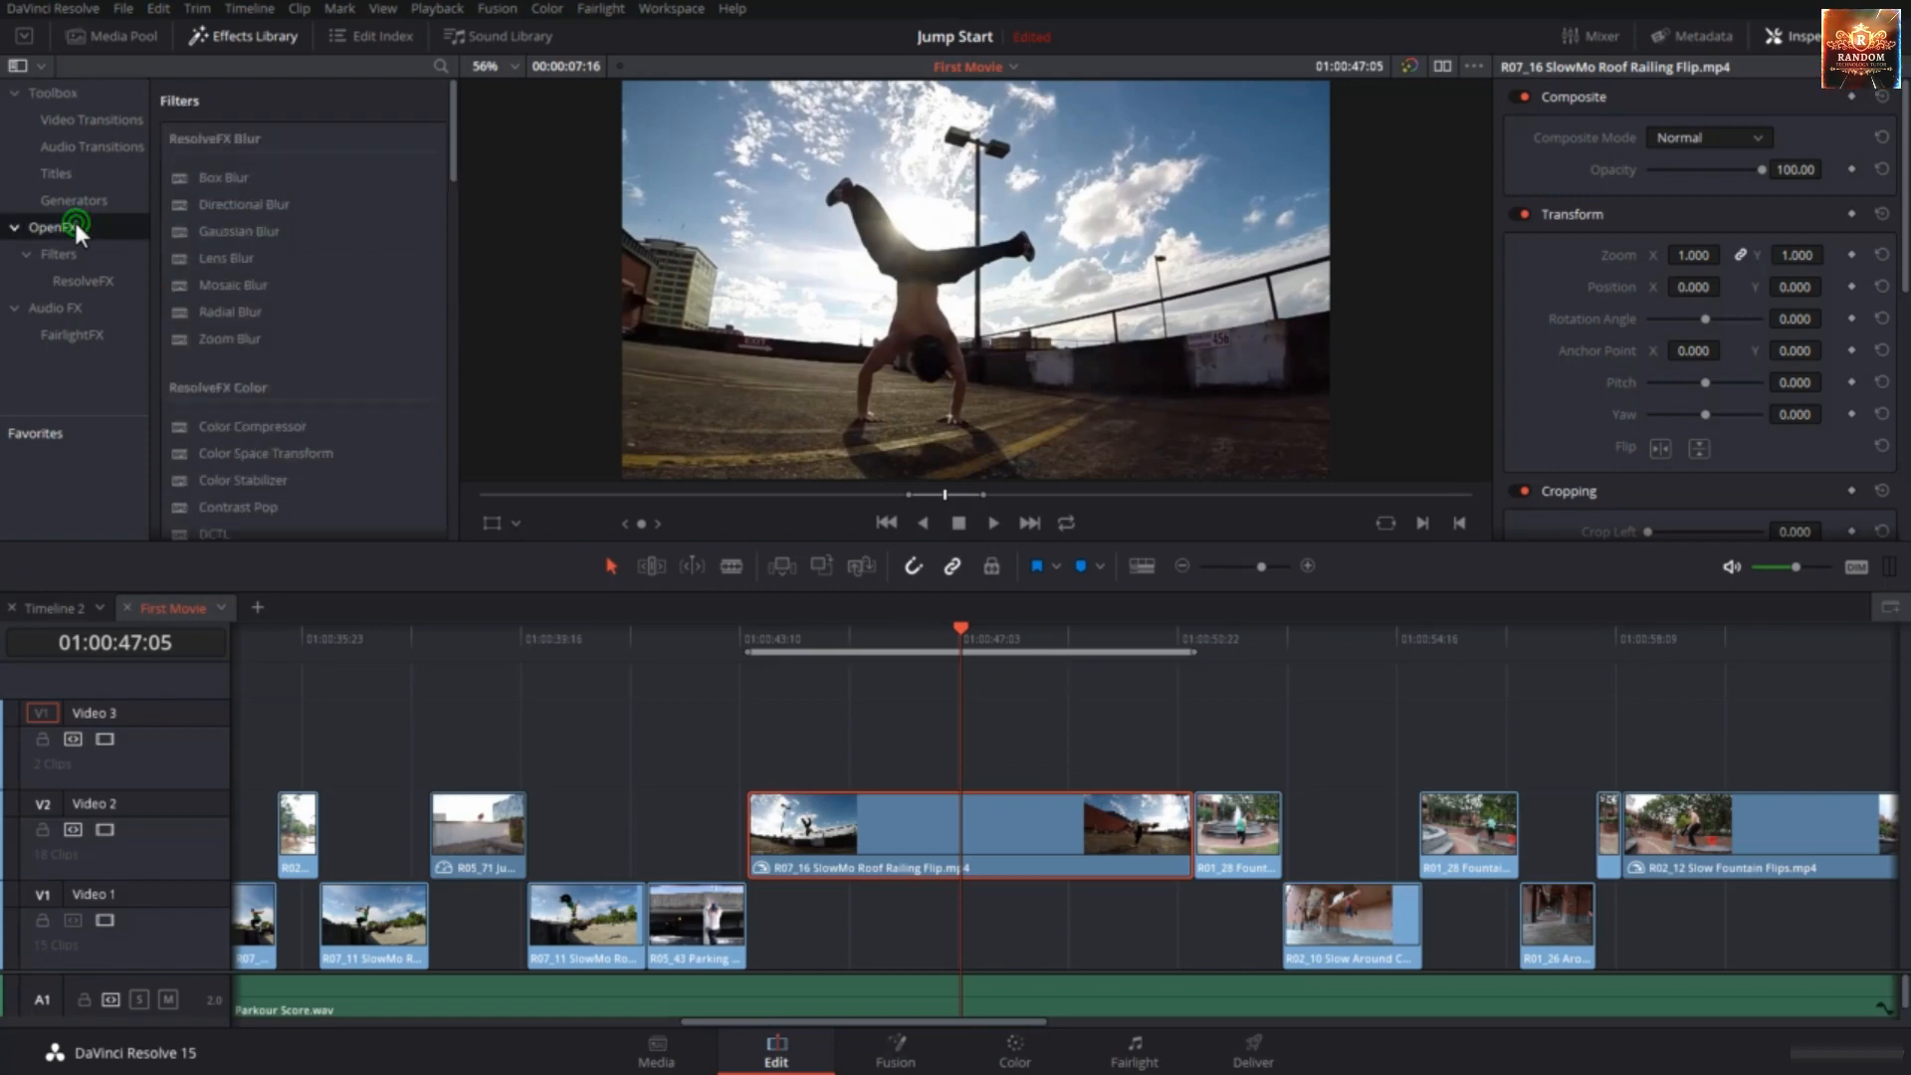
# Examine the ResolveFX filters available under OpenFX, from the Blur category through Stylize and Texture.
pyautogui.click(76, 282)
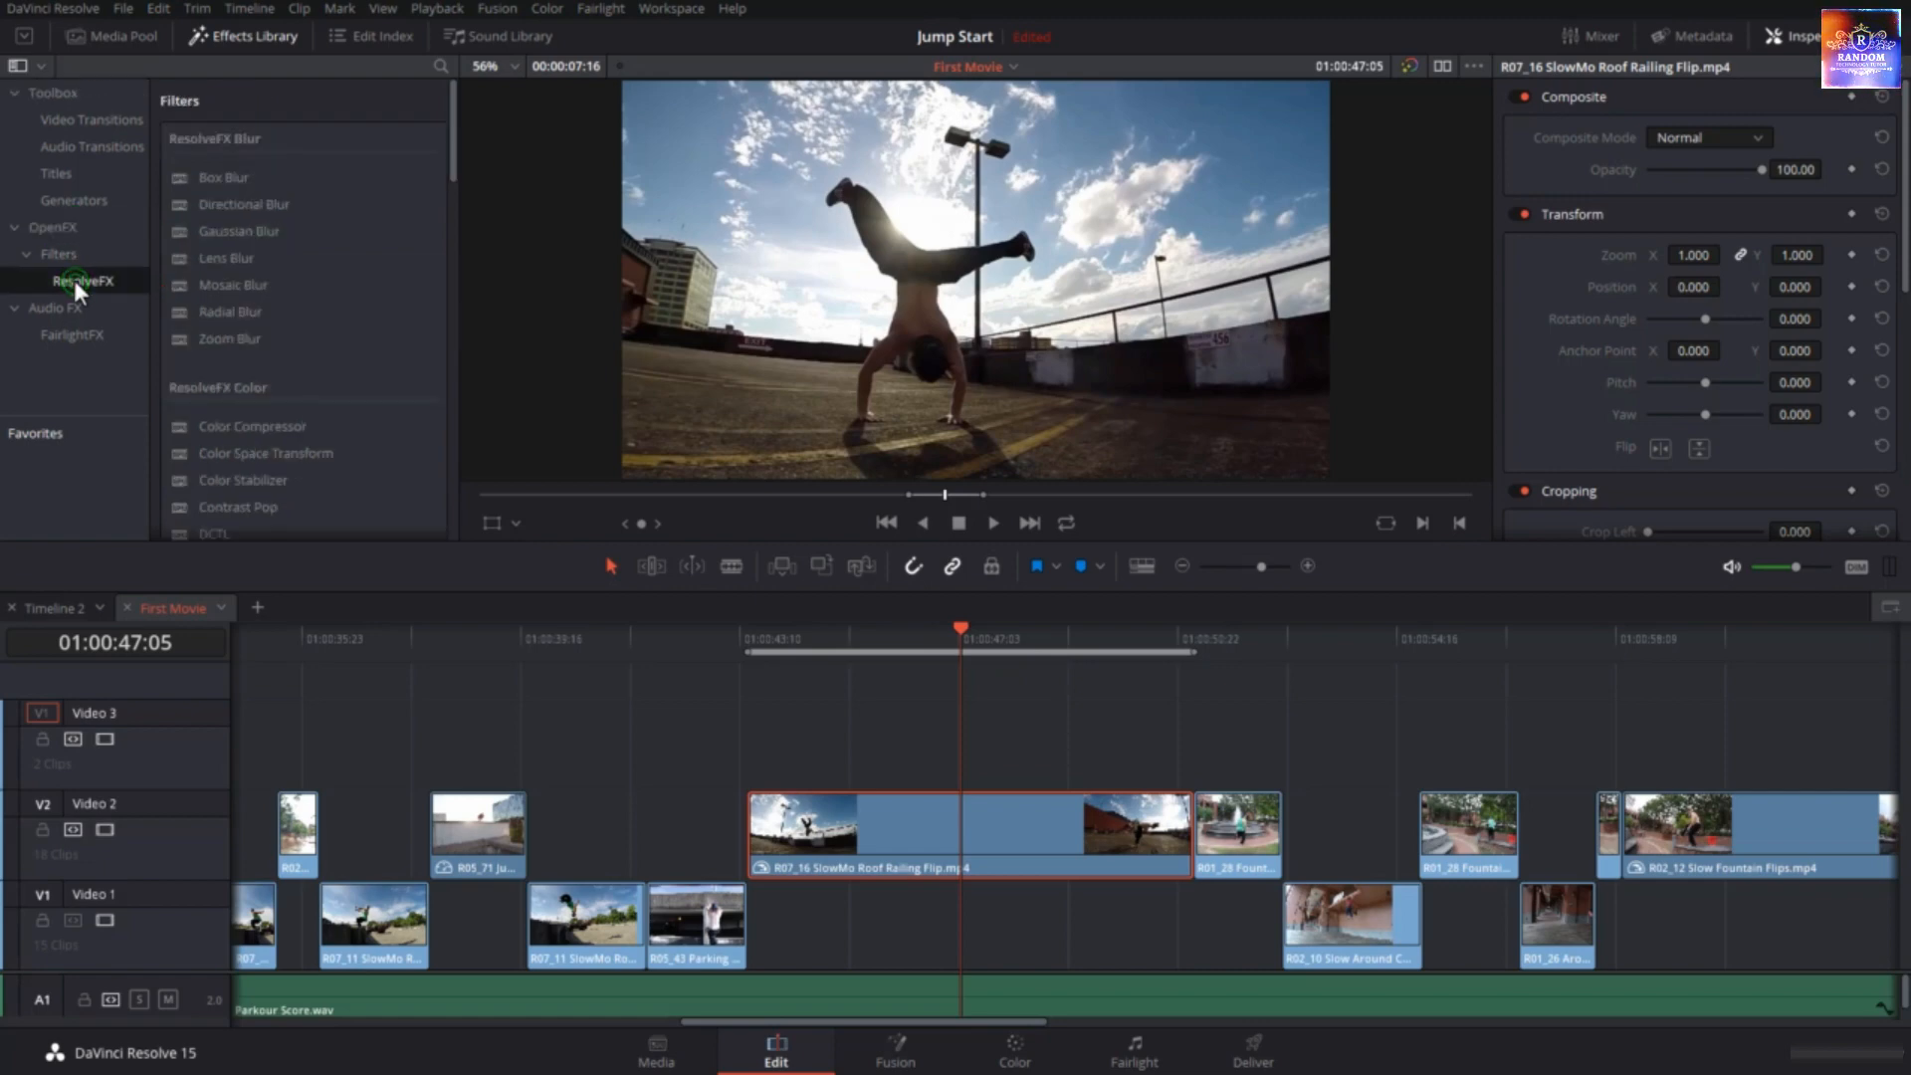
pyautogui.scroll(-15, 267, 193)
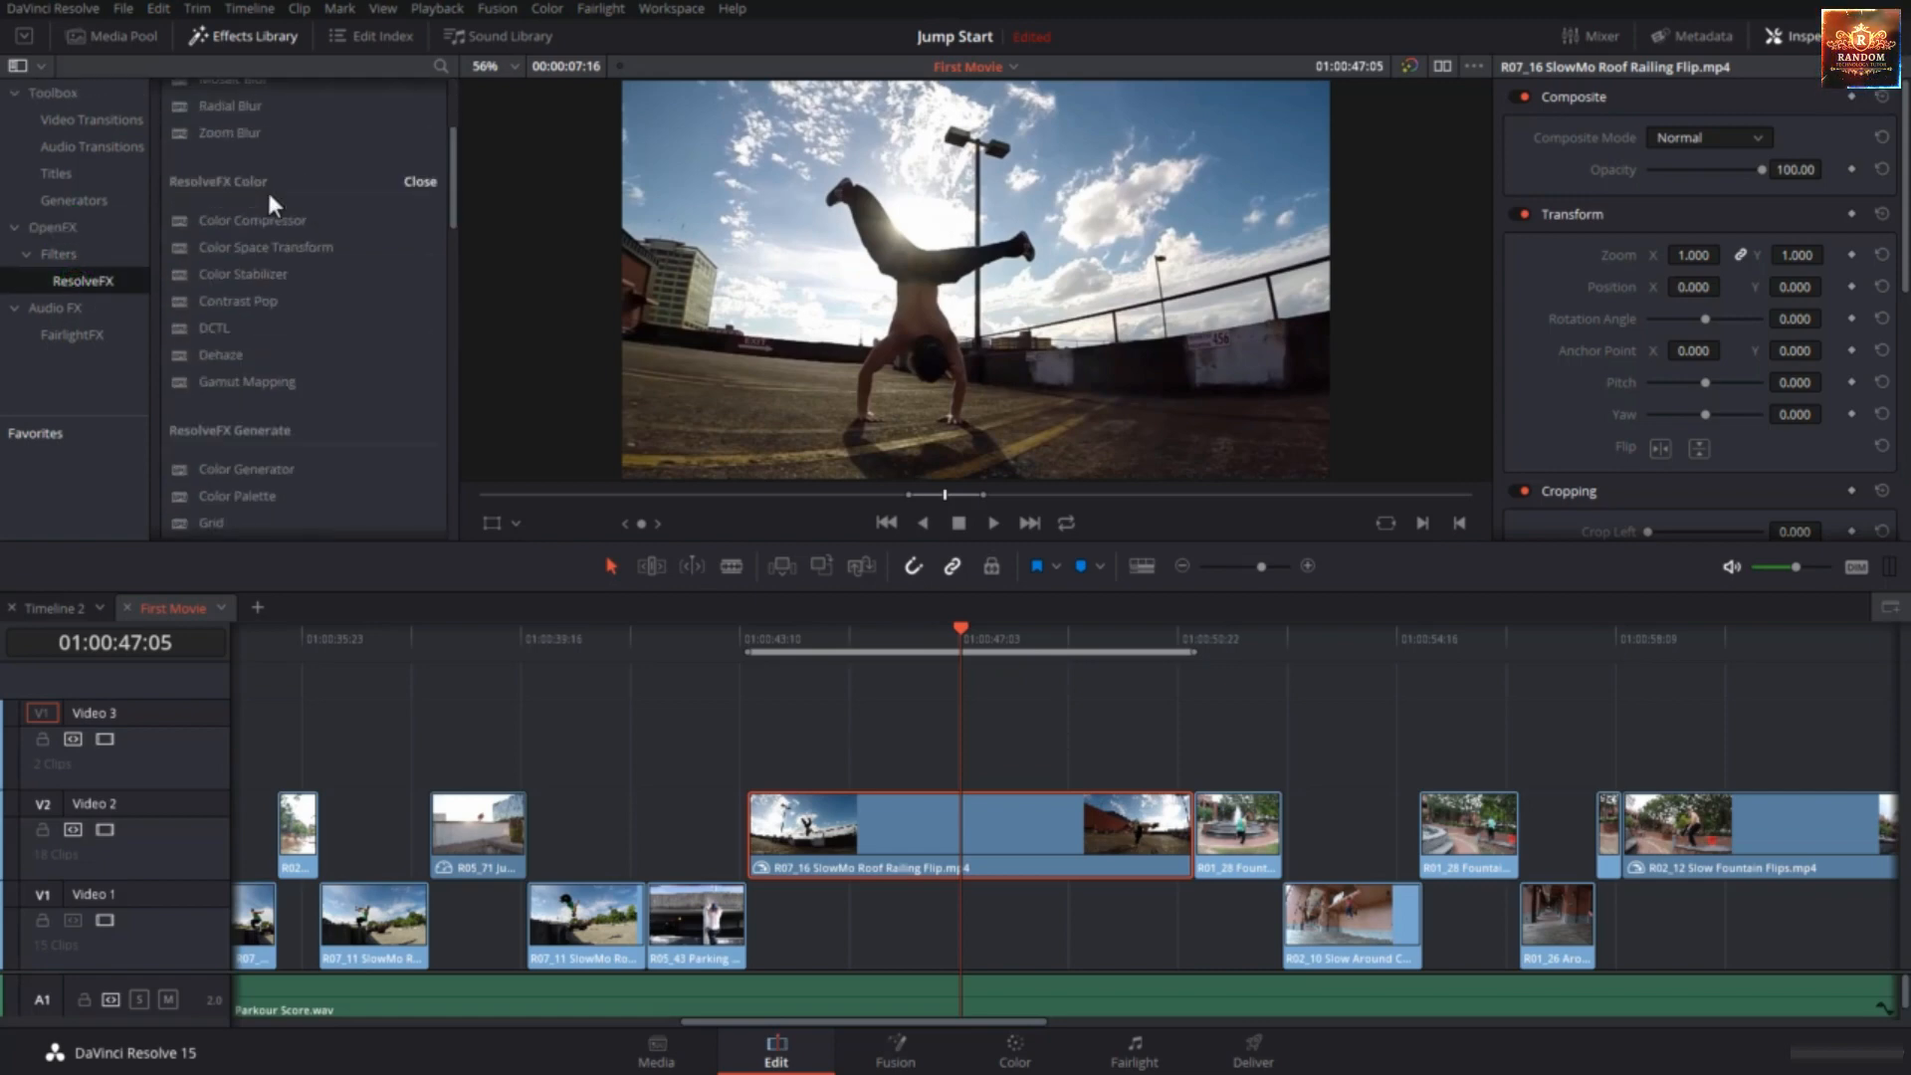
pyautogui.scroll(-7, 268, 193)
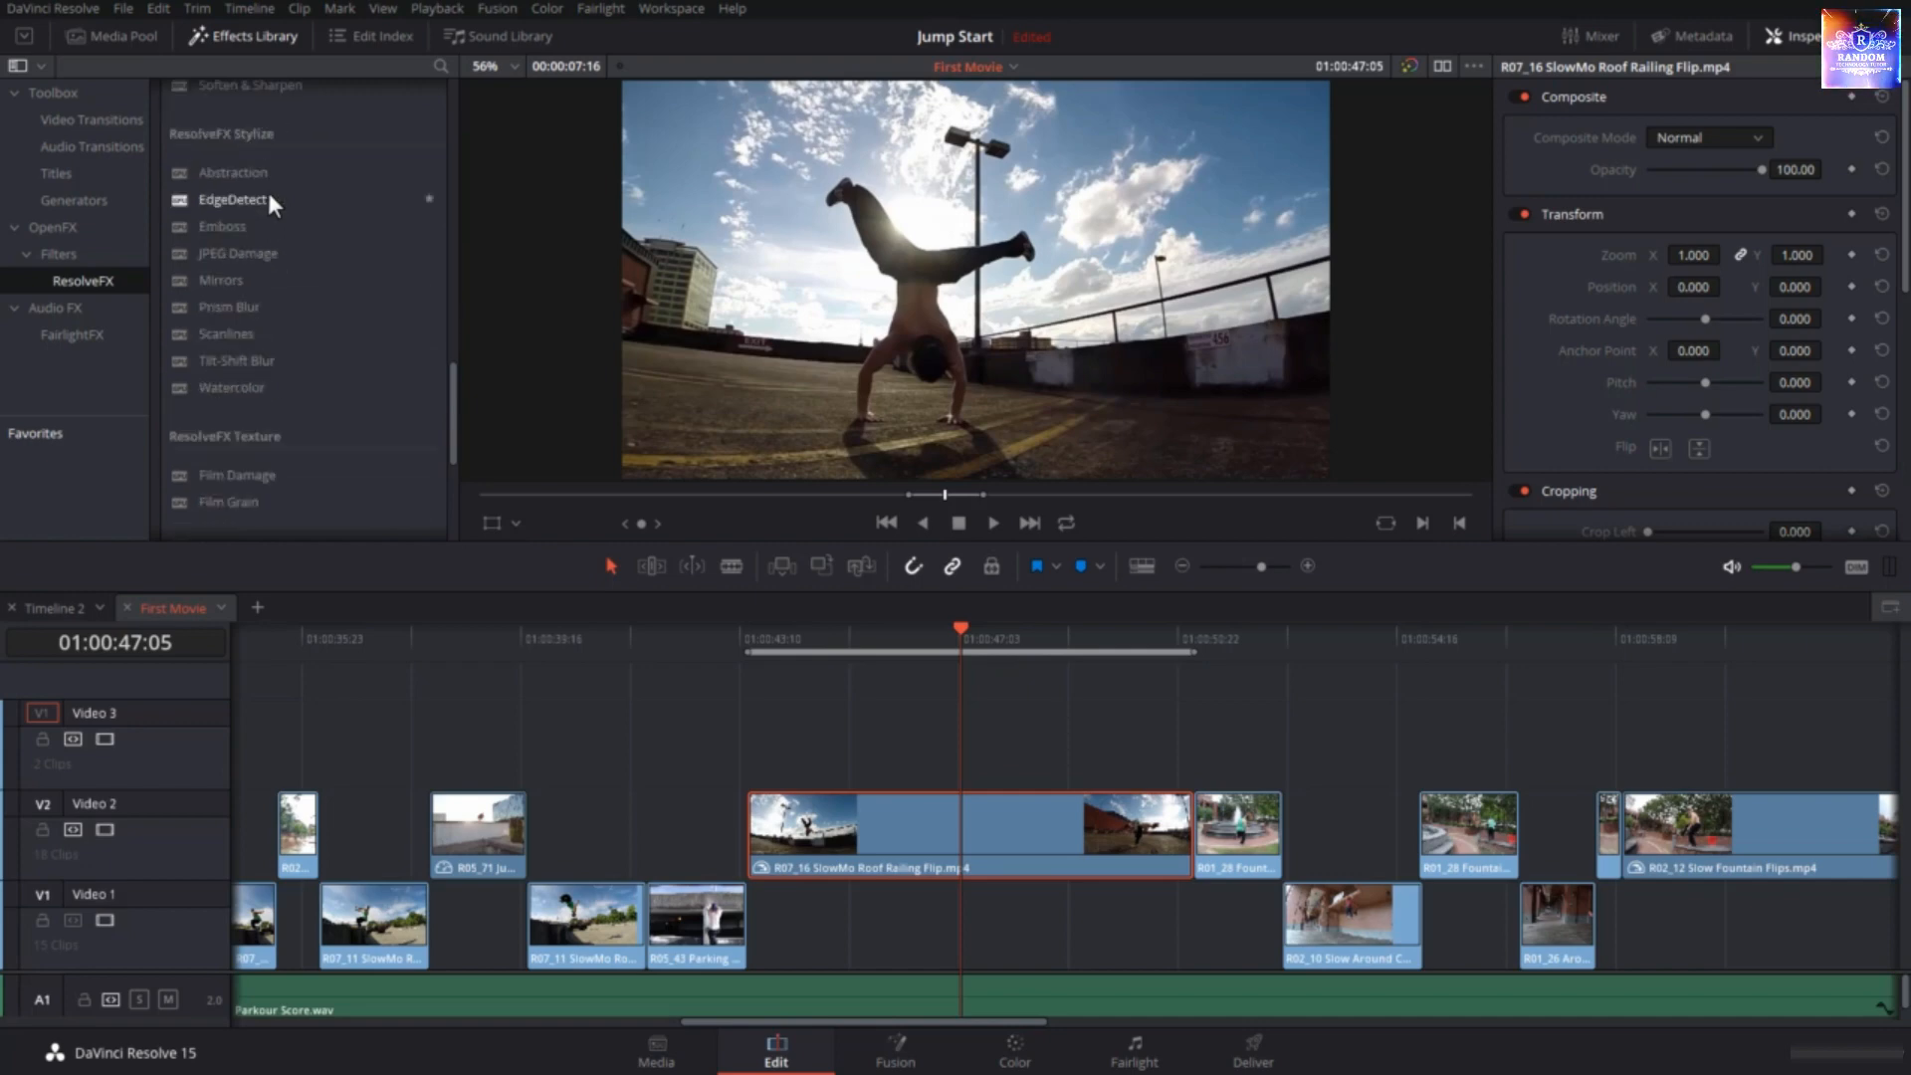
pyautogui.scroll(7, 268, 193)
pyautogui.scroll(15, 265, 205)
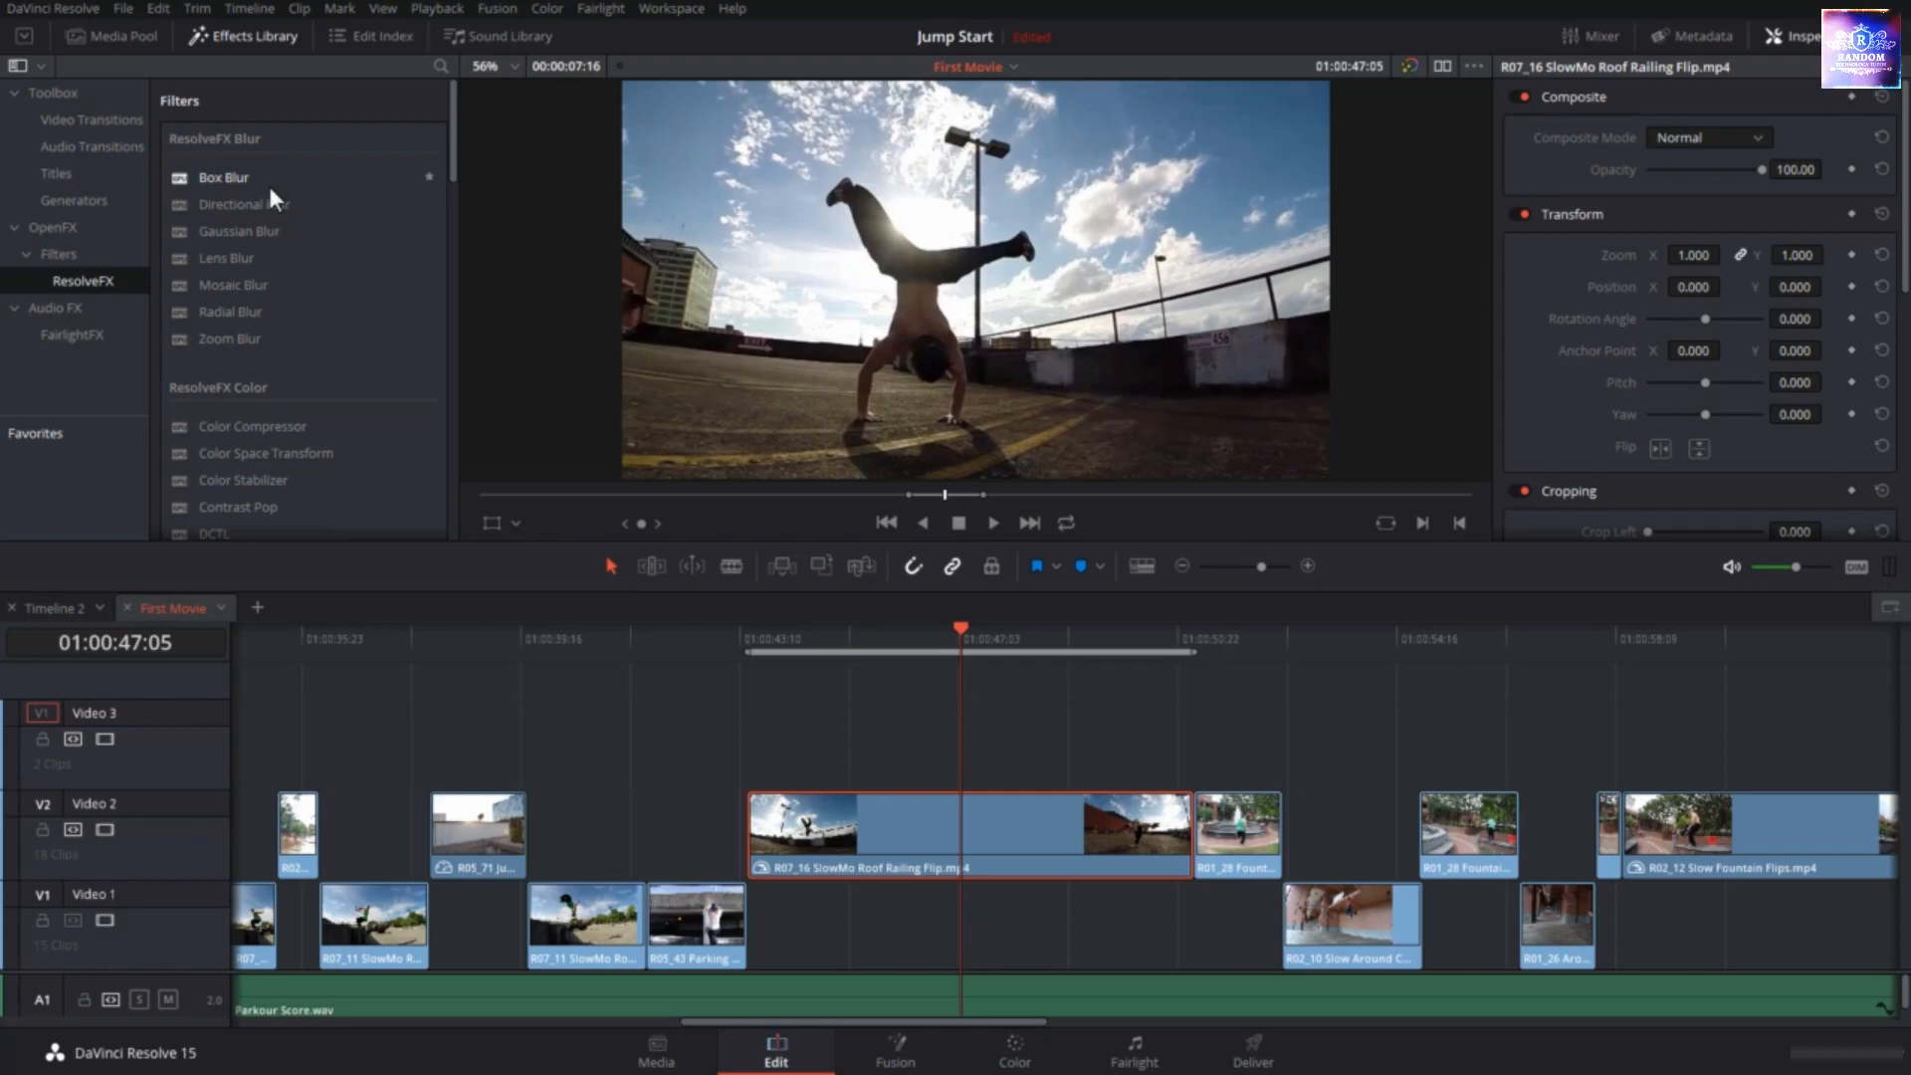
pyautogui.click(249, 258)
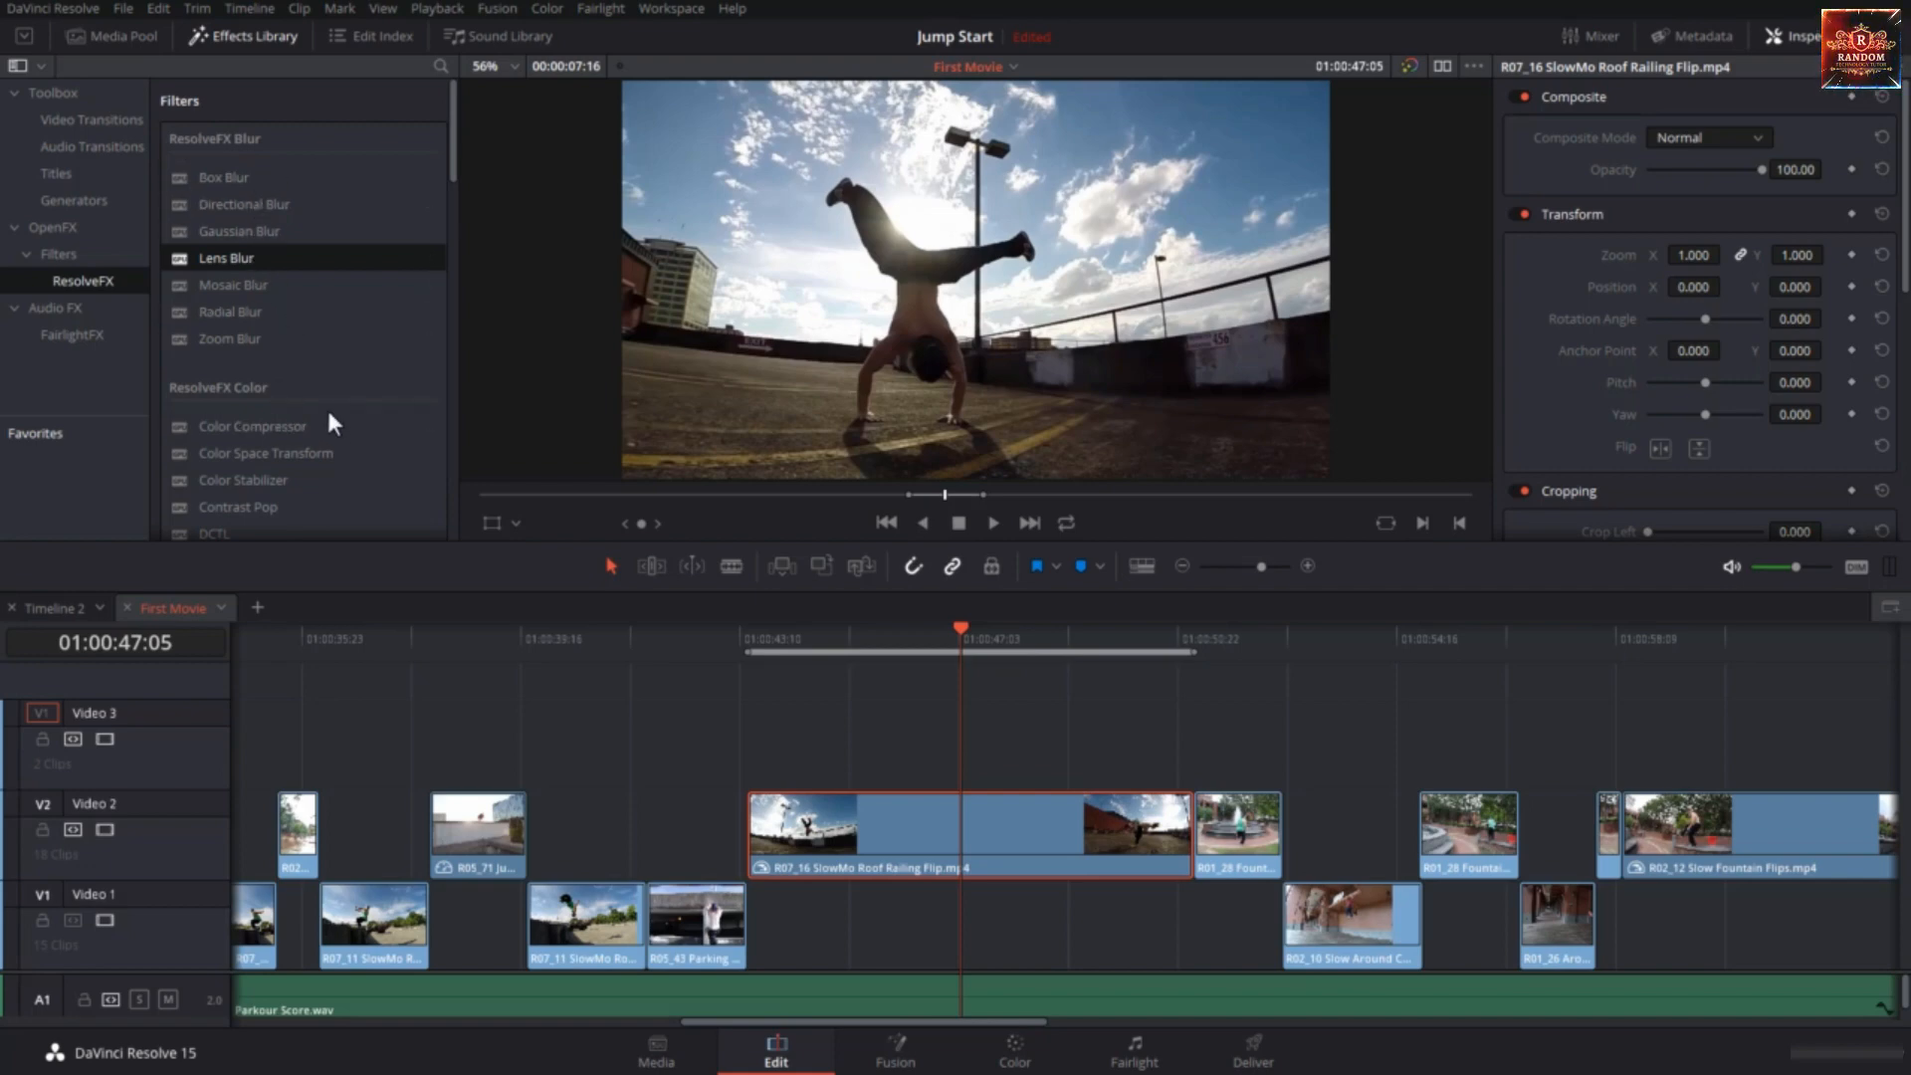
pyautogui.click(62, 228)
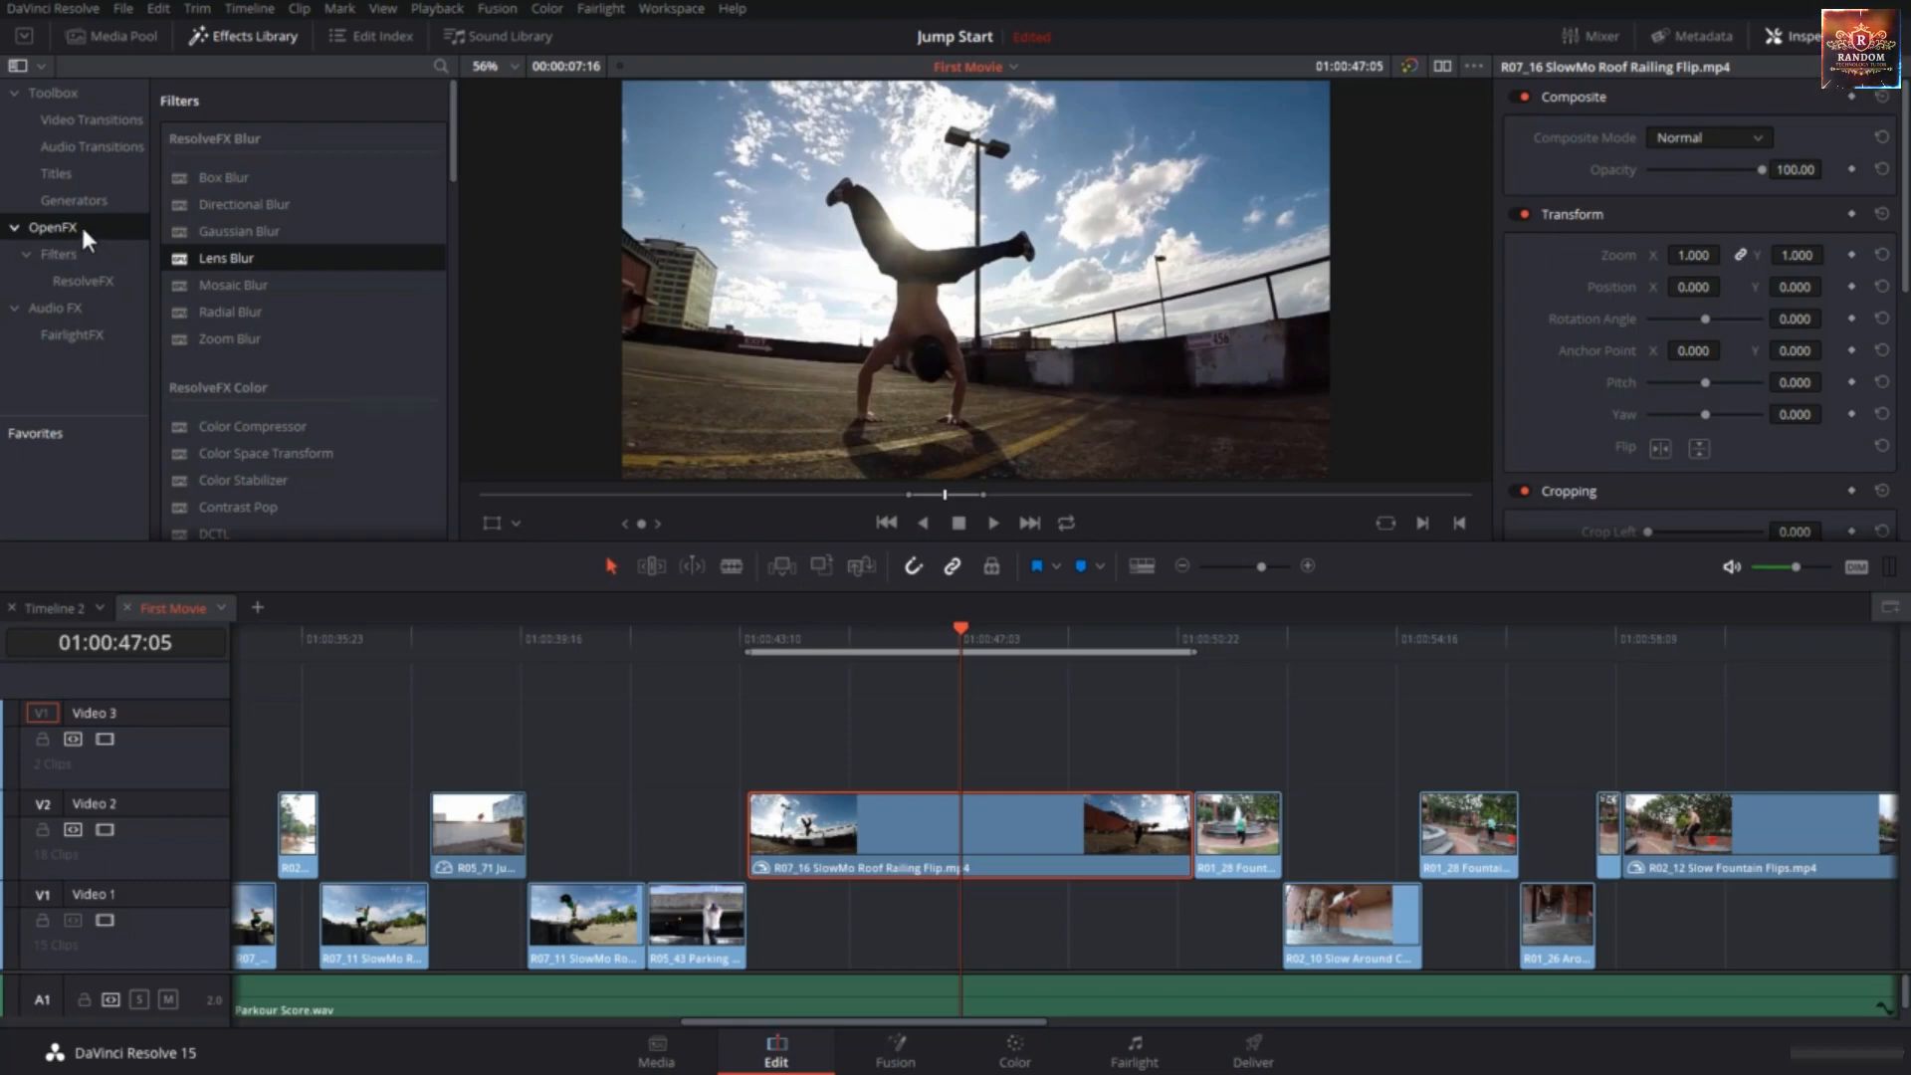
pyautogui.click(72, 281)
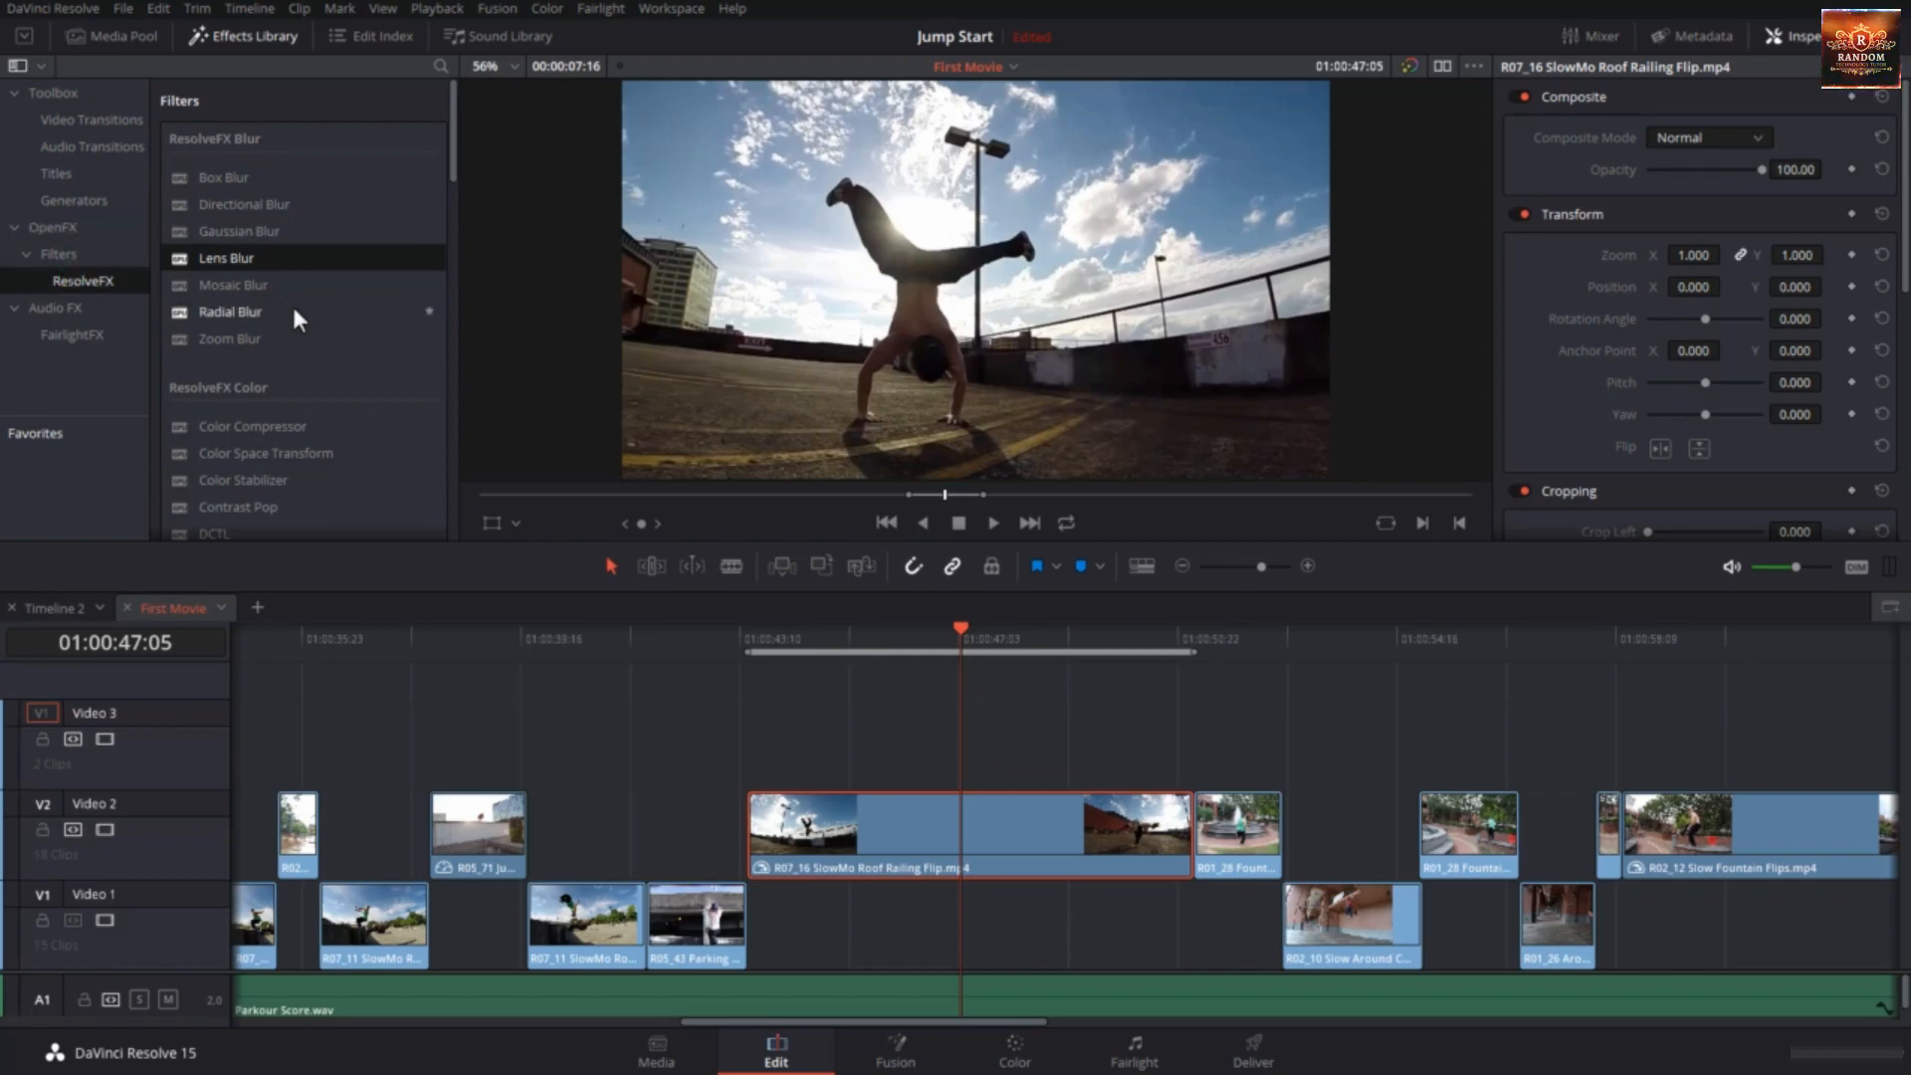
# Apply the Dent filter from the ResolveFX Warp category to the R07_16 SlowMo Roof Railing Flip.mp4 clip on Video 2.
pyautogui.scroll(-15, 294, 318)
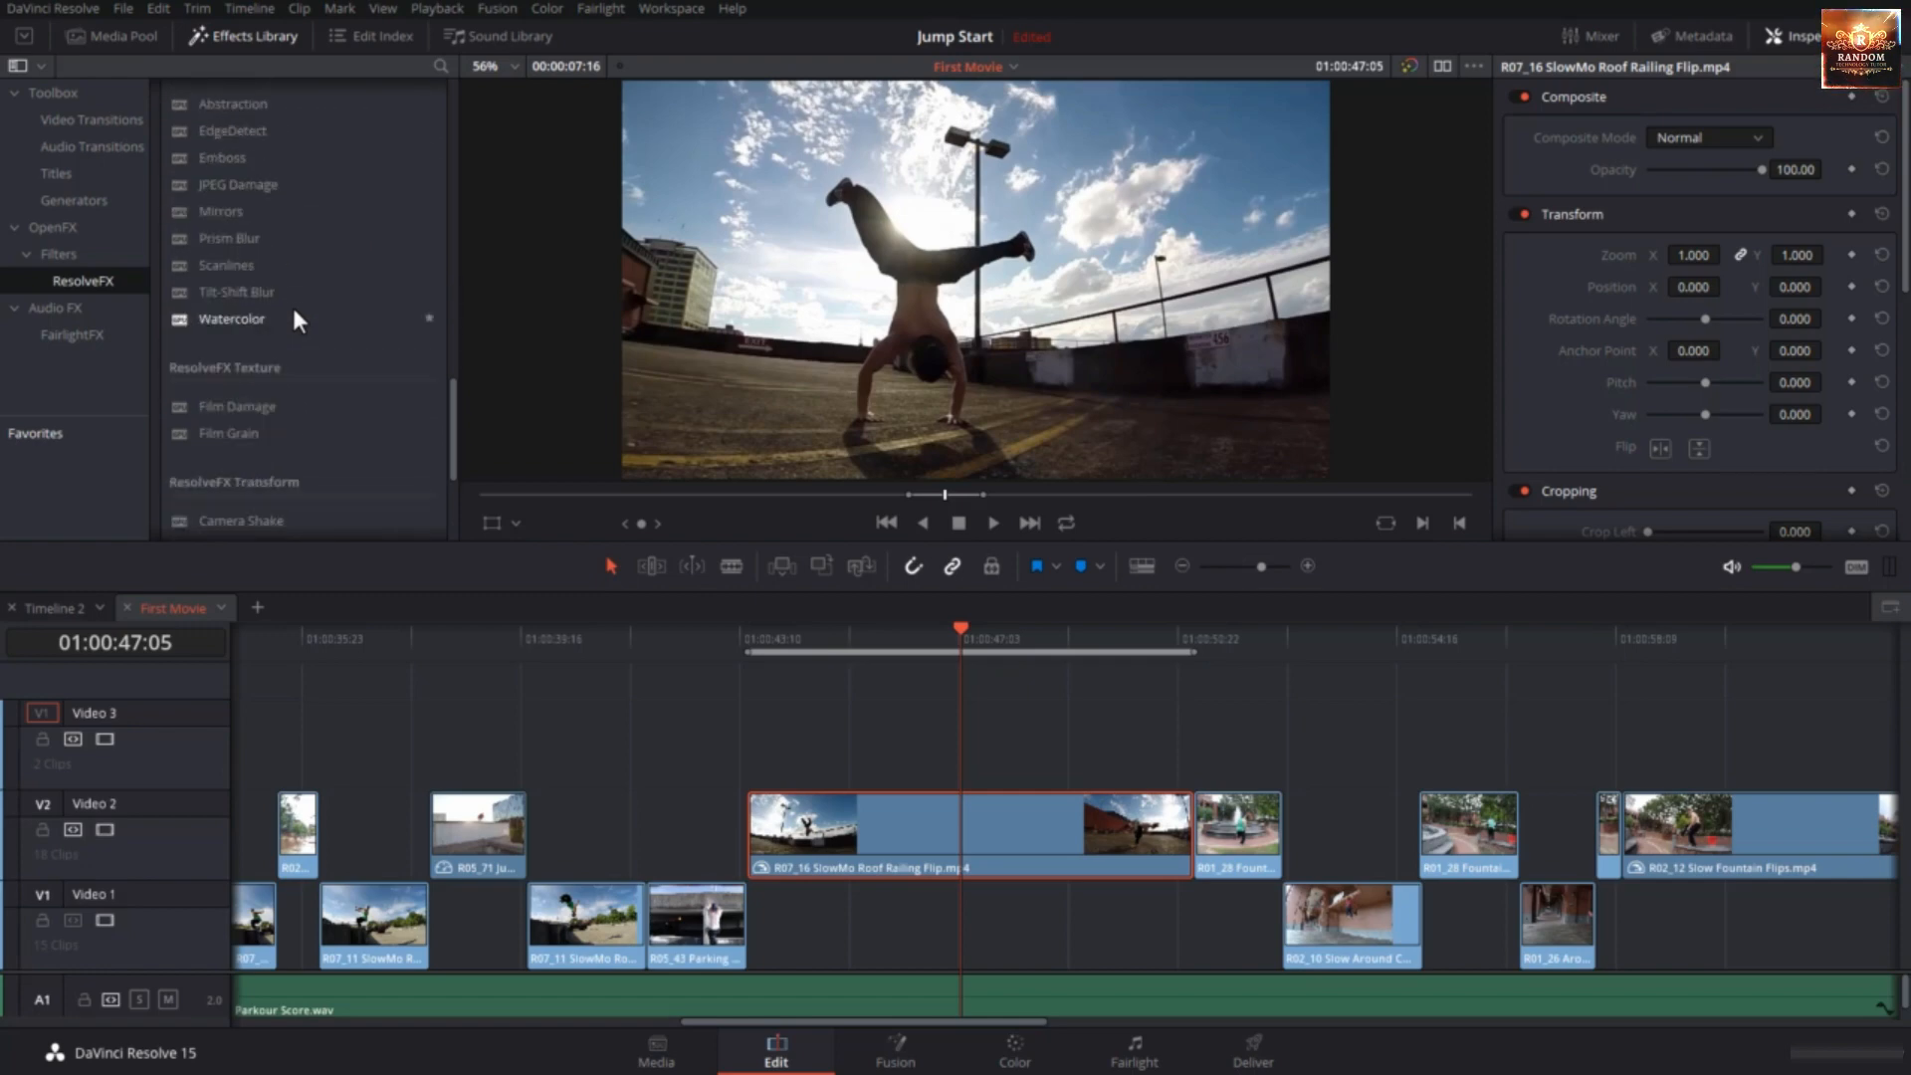
pyautogui.scroll(-5, 293, 307)
pyautogui.click(241, 384)
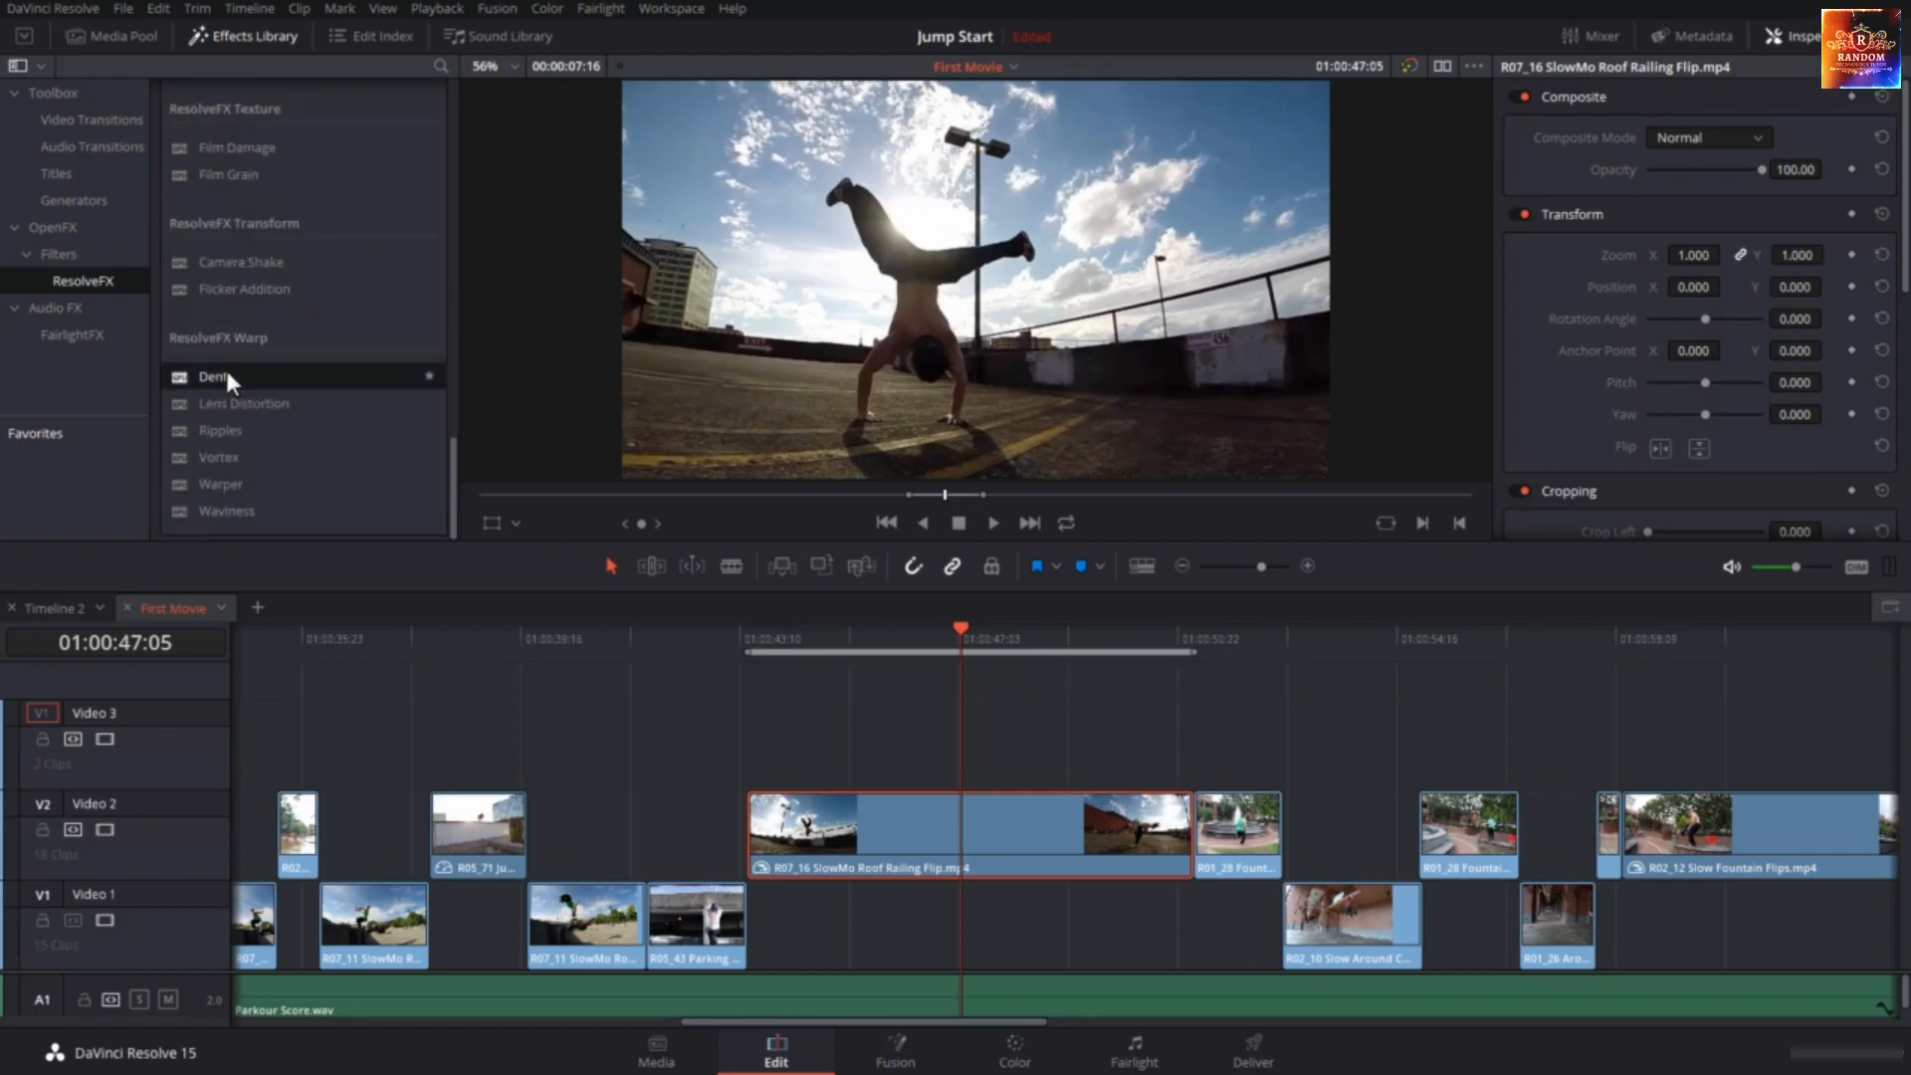
pyautogui.moveTo(225, 372); pyautogui.dragTo(851, 812)
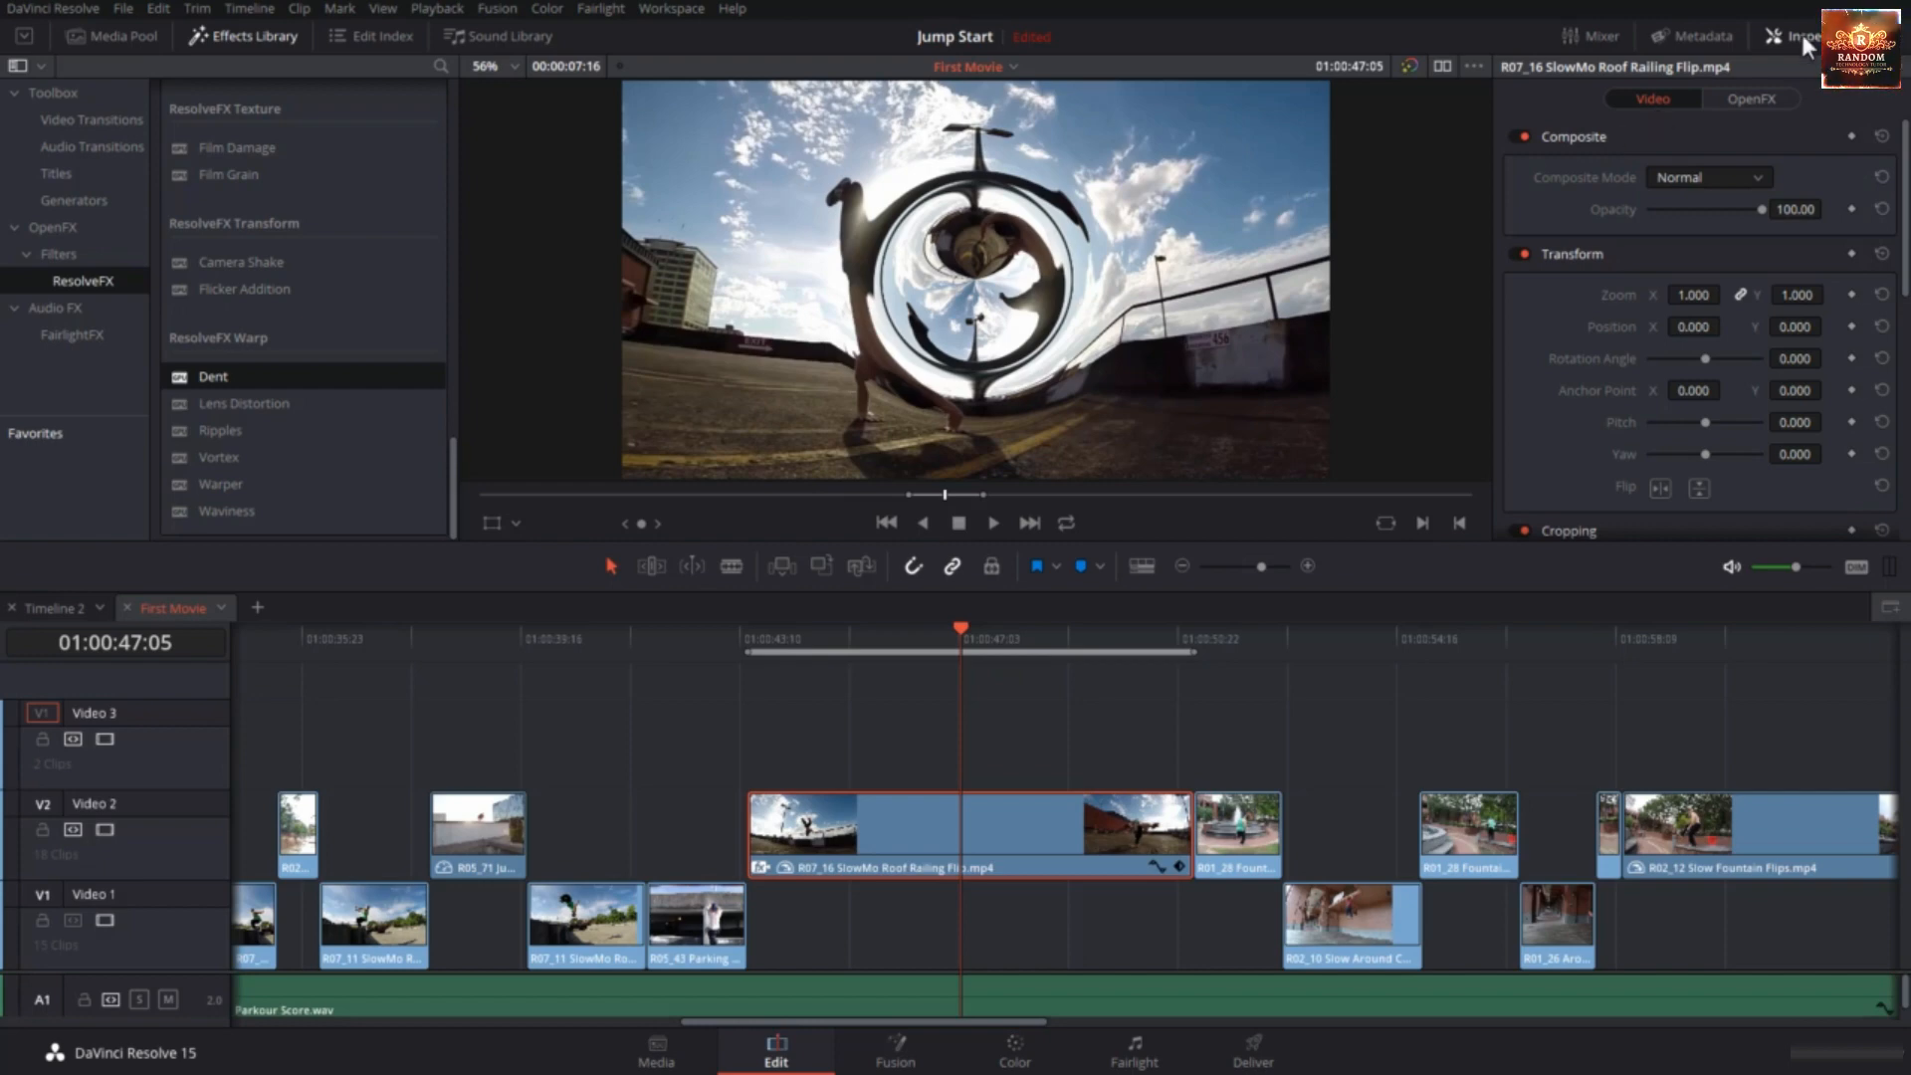
# Show the clip's Dent settings and compare the image with the effect disabled and enabled.
pyautogui.click(1752, 103)
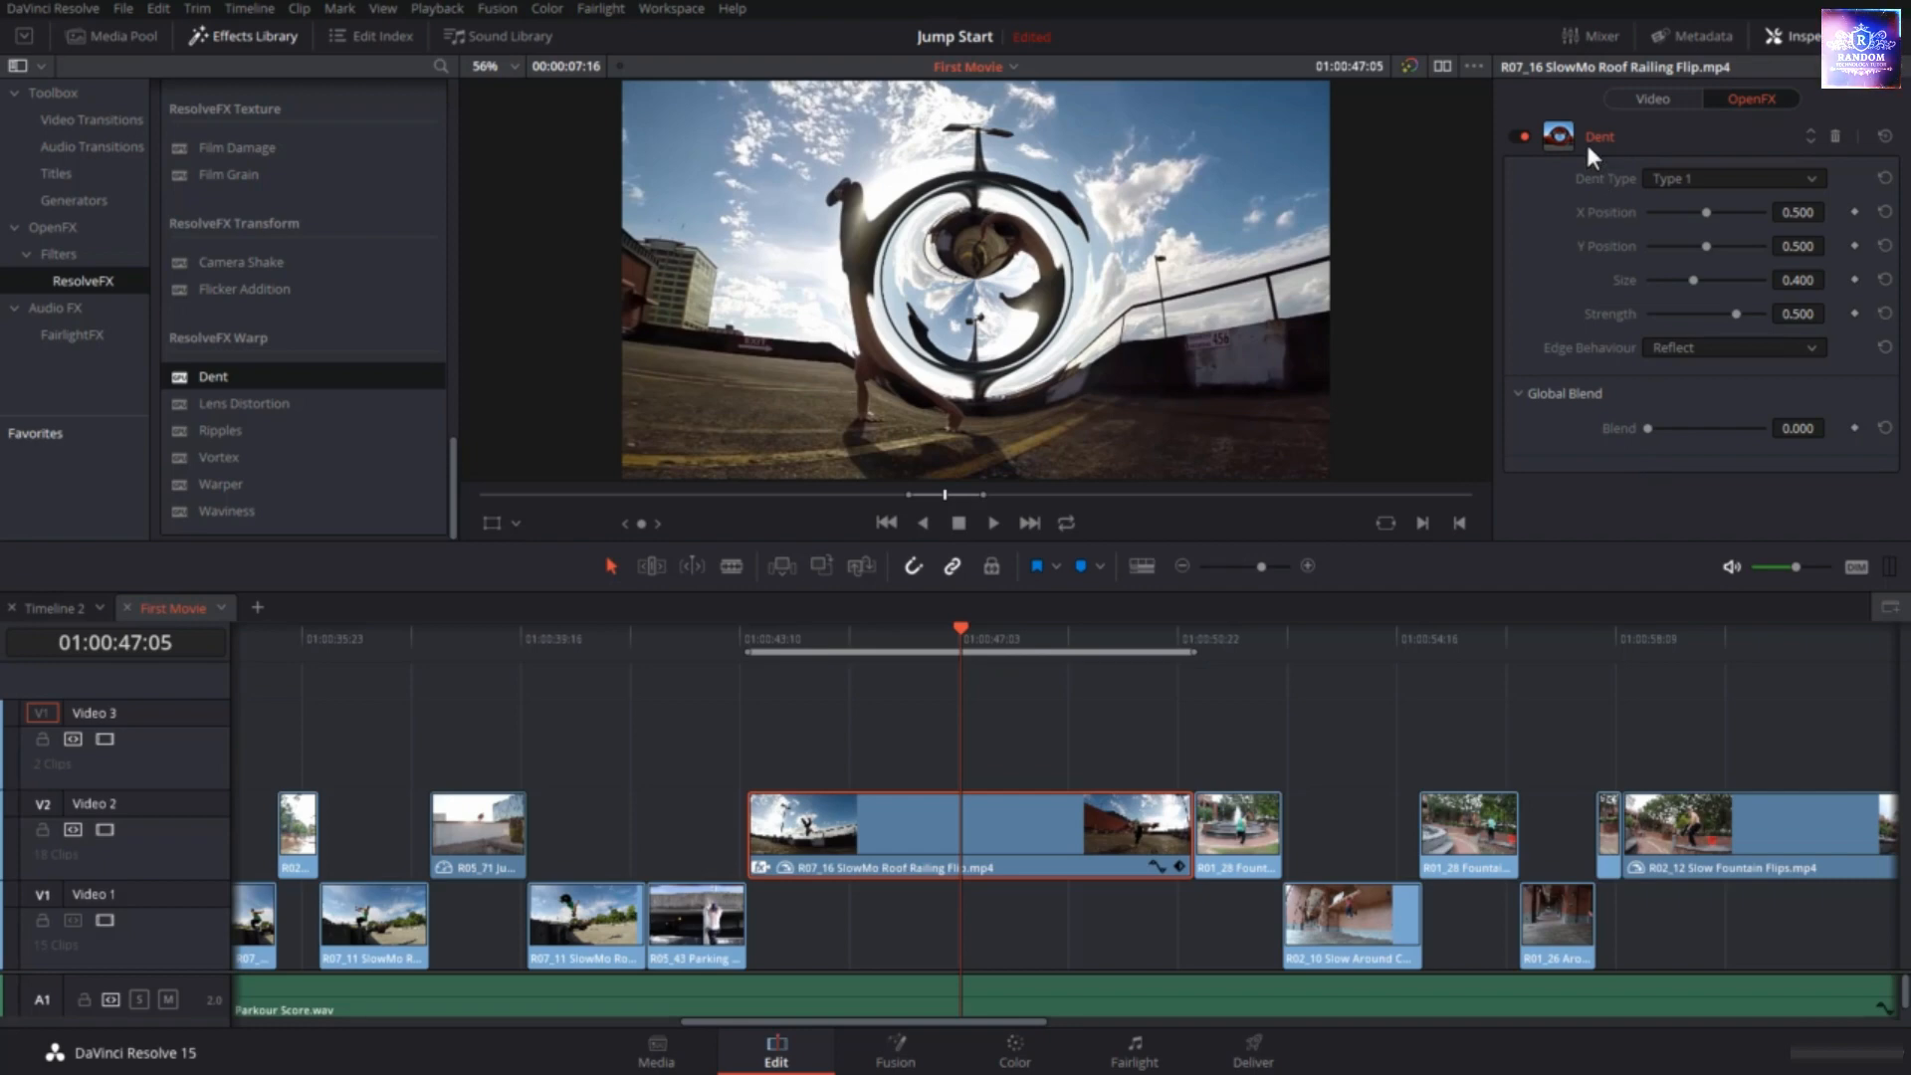
pyautogui.click(1515, 135)
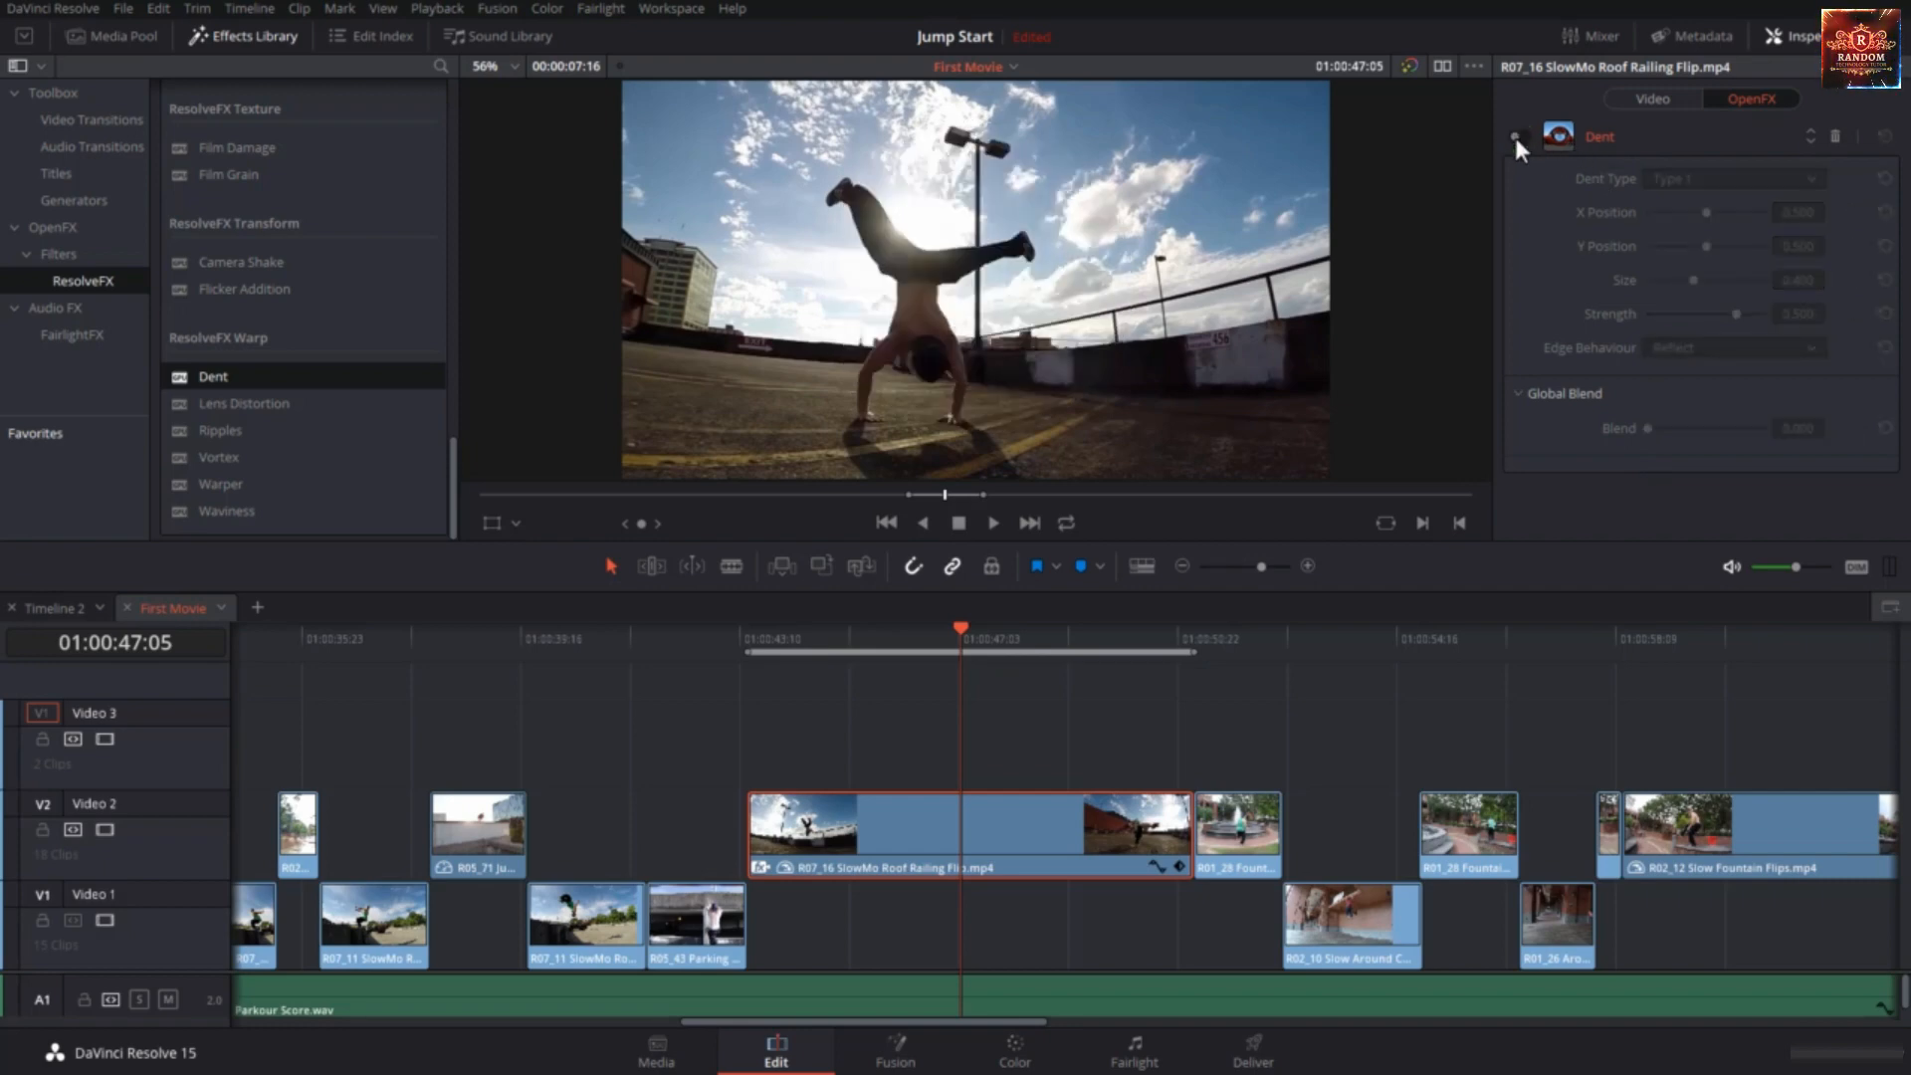
pyautogui.click(1521, 135)
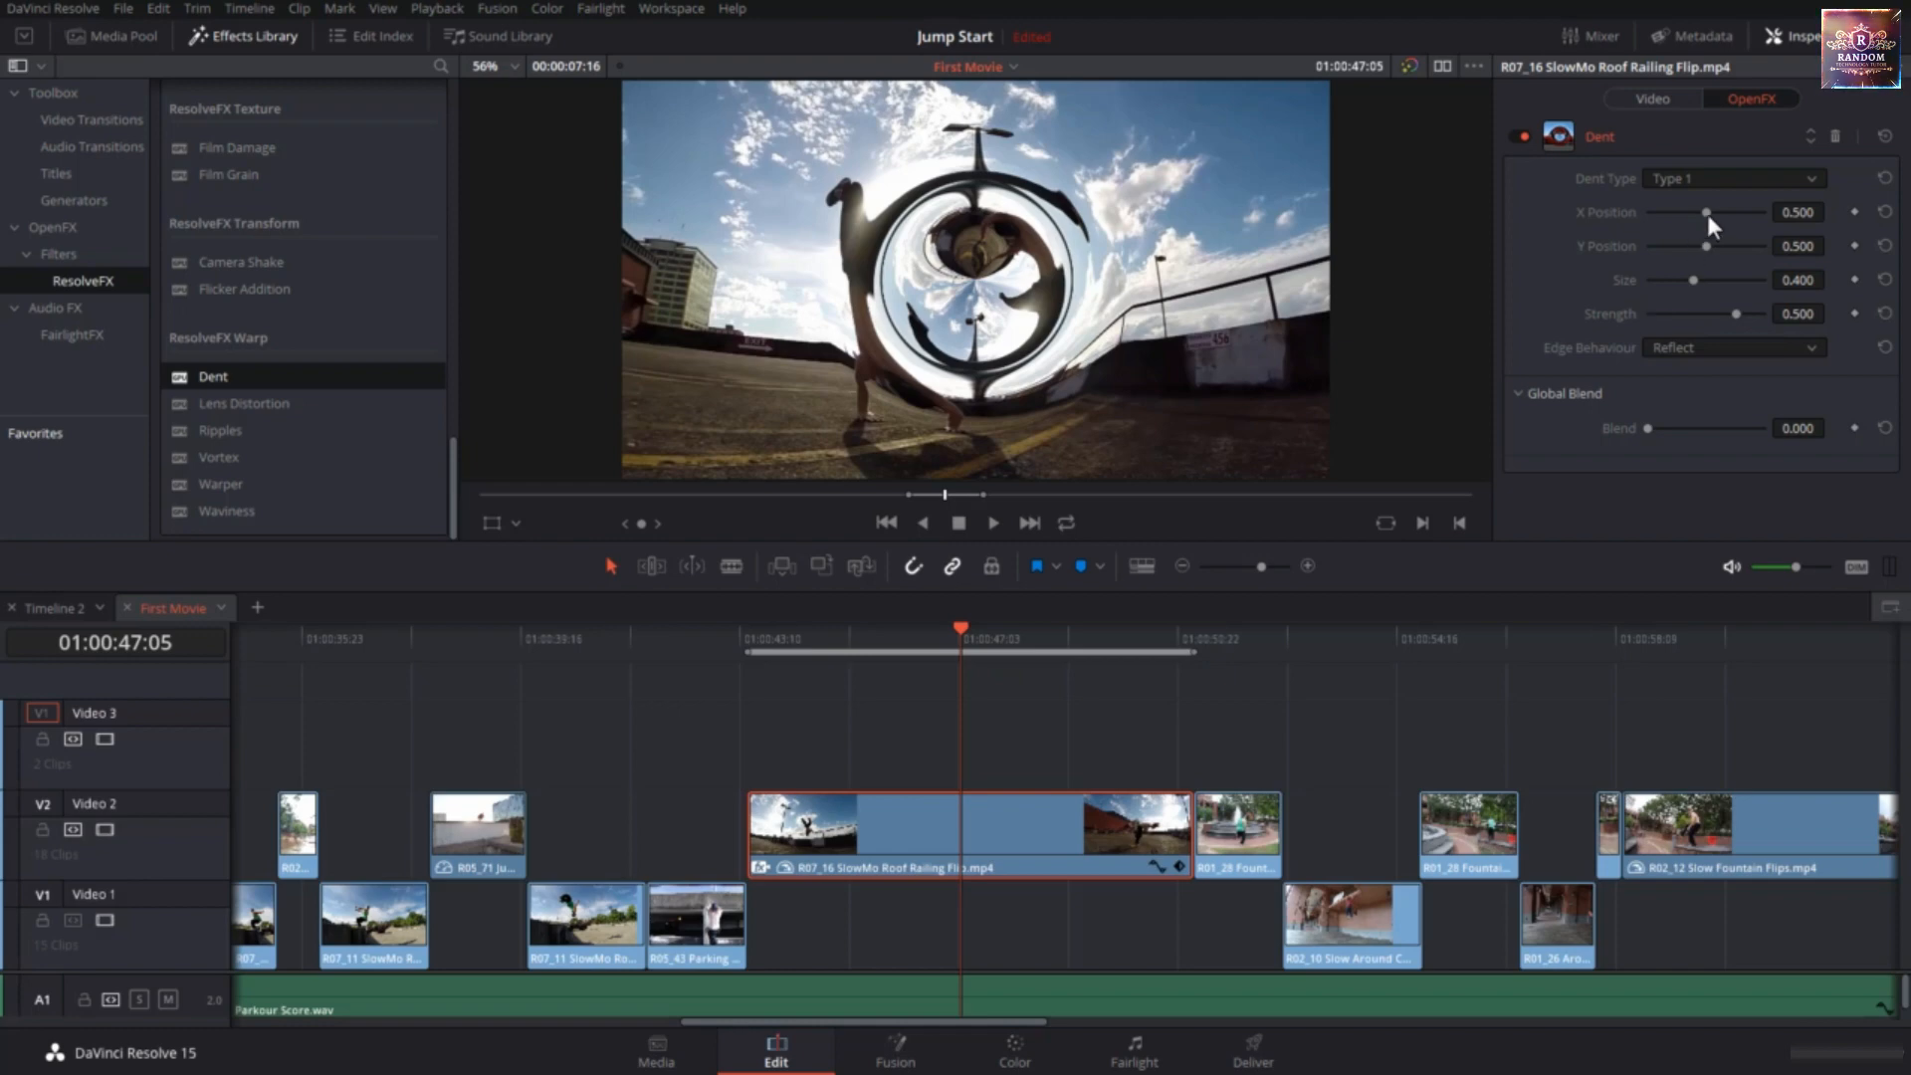
# Set the Dent type to Type 3 and adjust X position to about 0.322, Y position 0.382, size 0.304 and strength 0.508.
pyautogui.click(1680, 178)
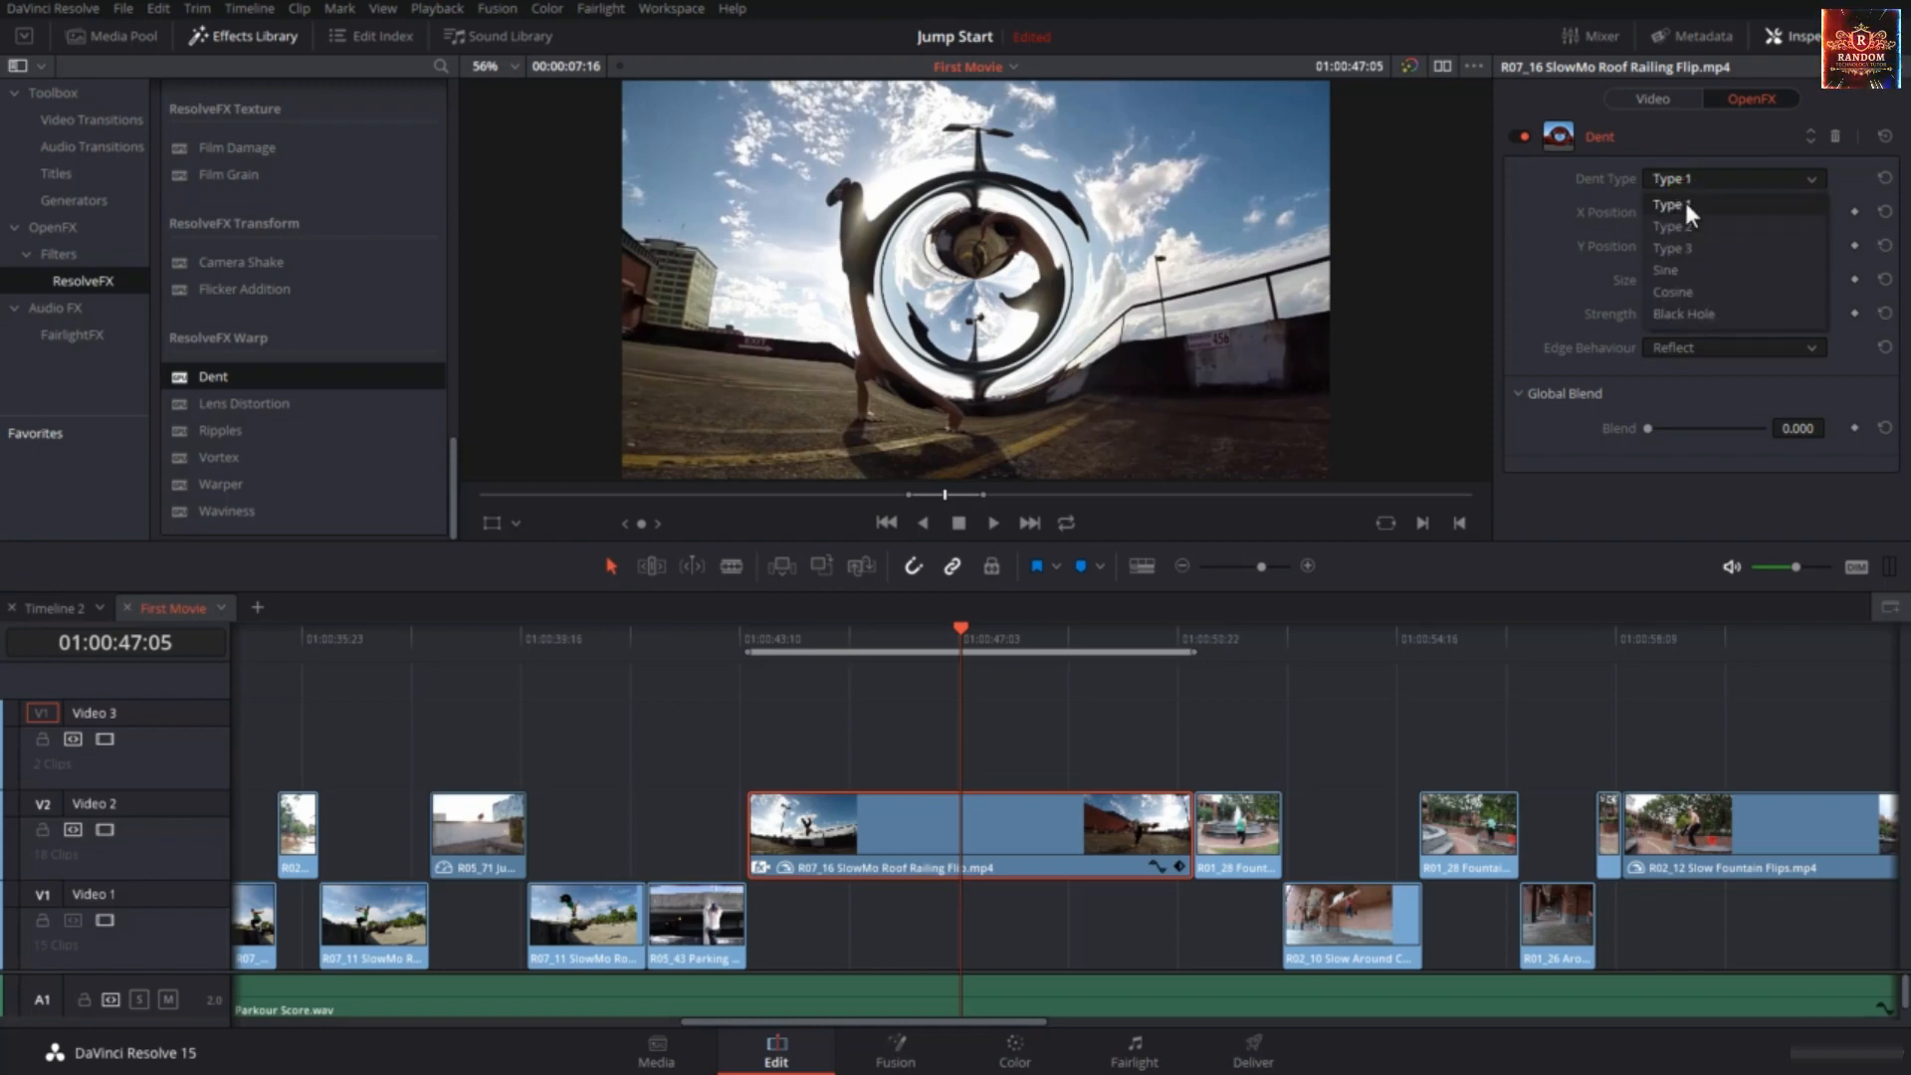
pyautogui.click(1691, 249)
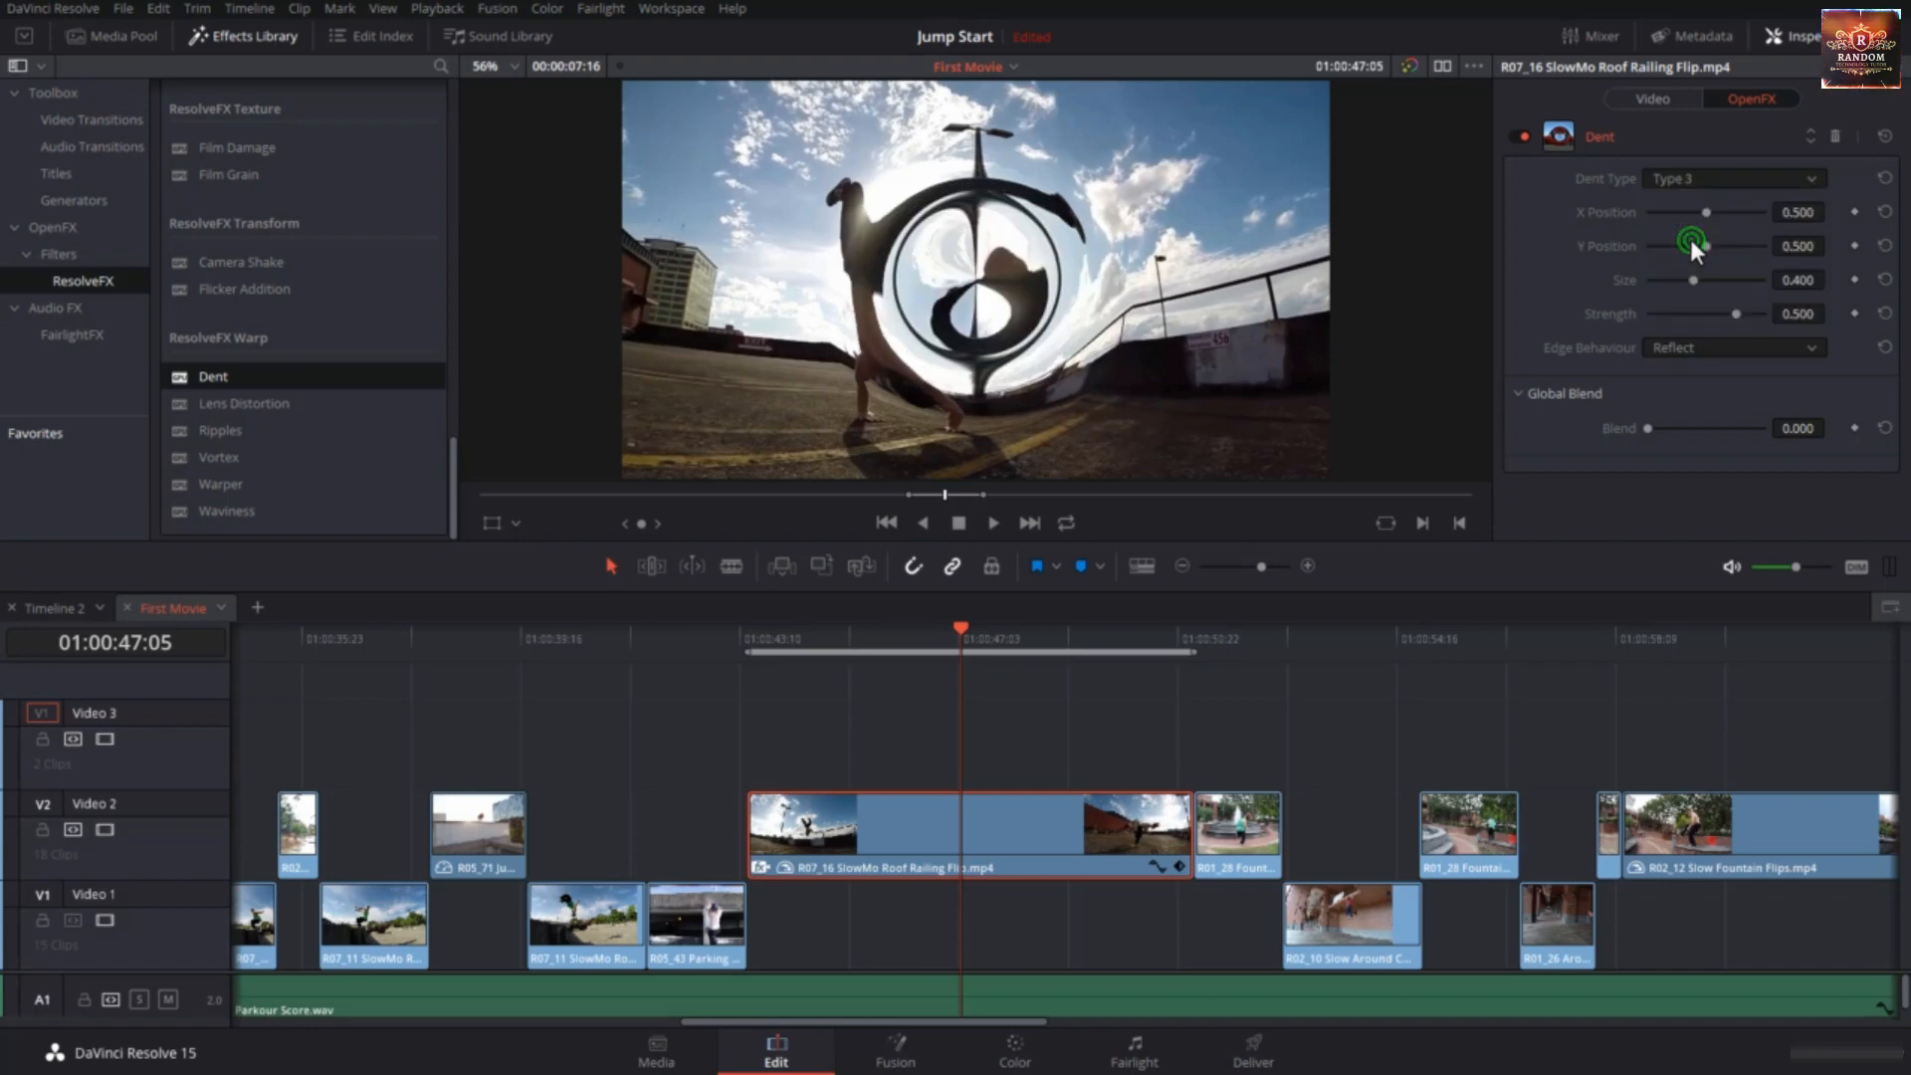
pyautogui.moveTo(1700, 213); pyautogui.dragTo(1736, 329)
# Try the Black edge behaviour on the Dent effect and return it to Reflect.
pyautogui.click(1720, 350)
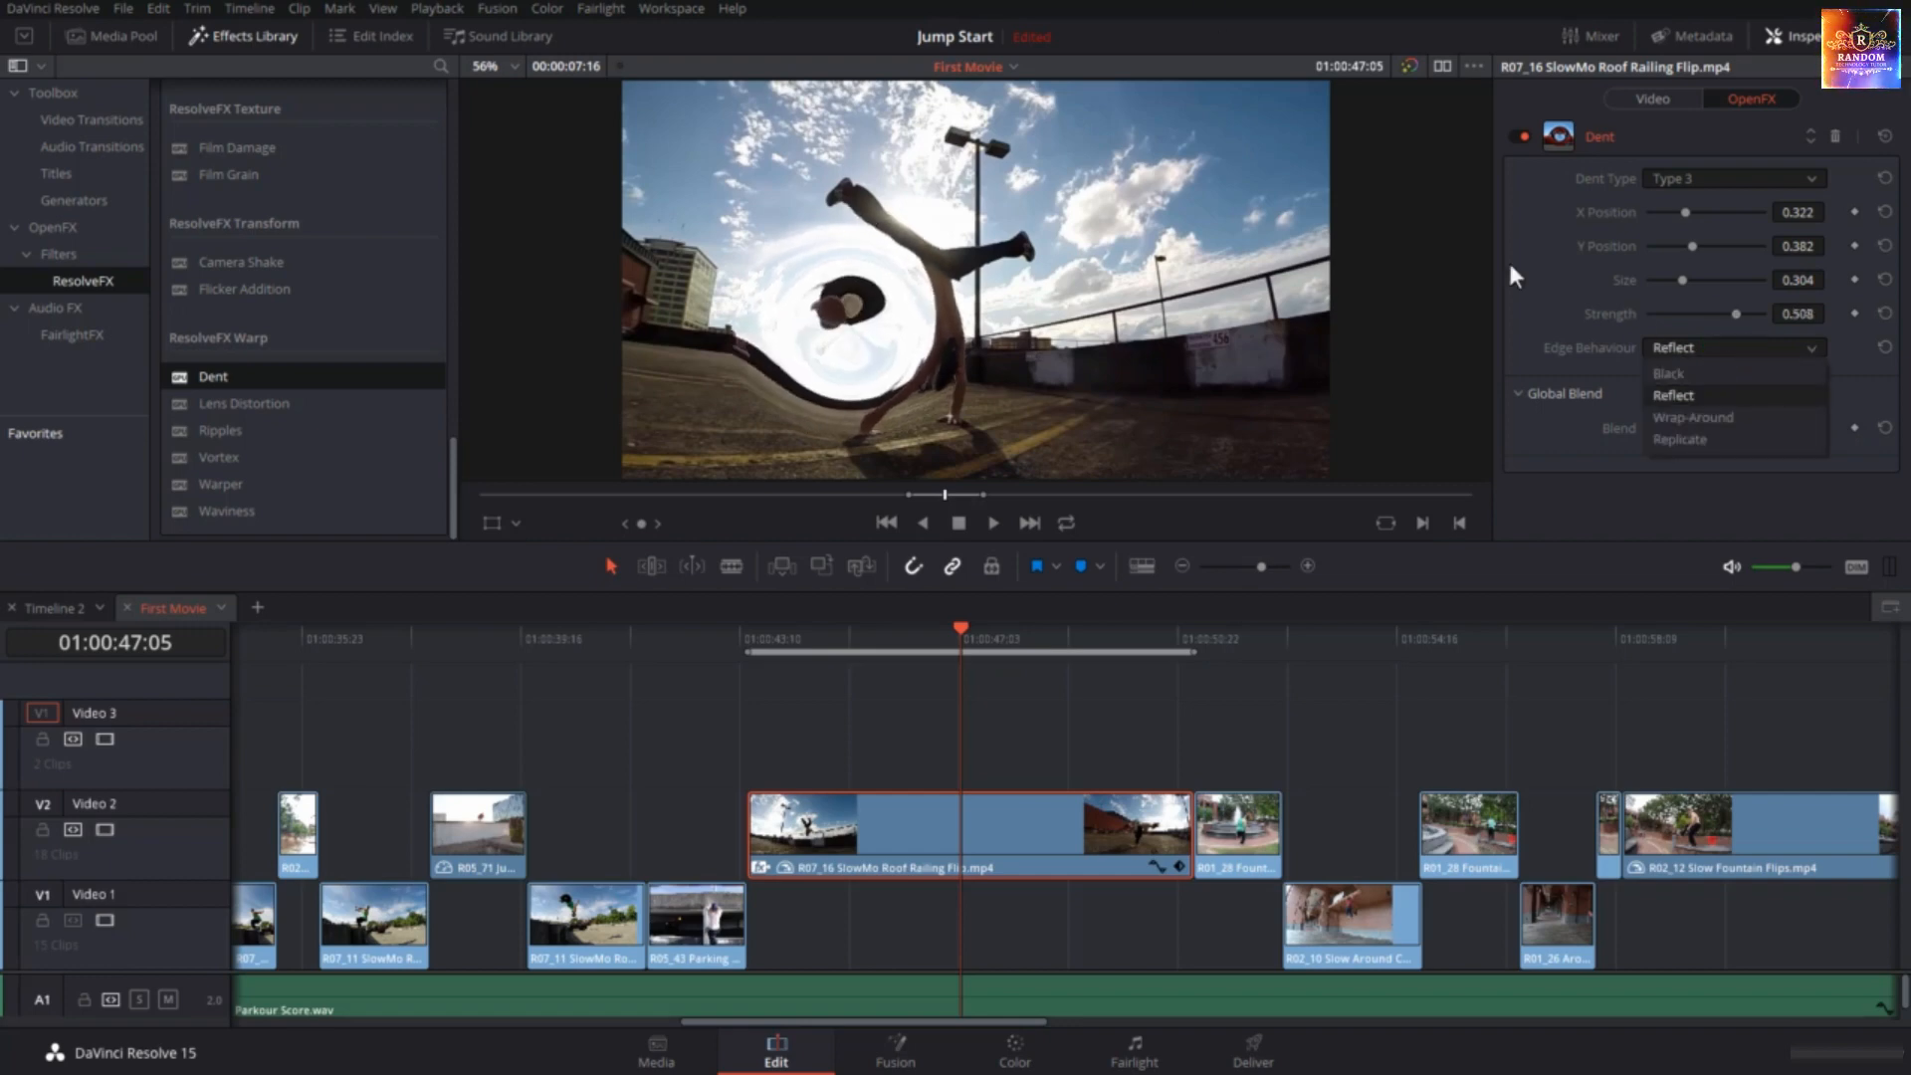
pyautogui.click(1694, 369)
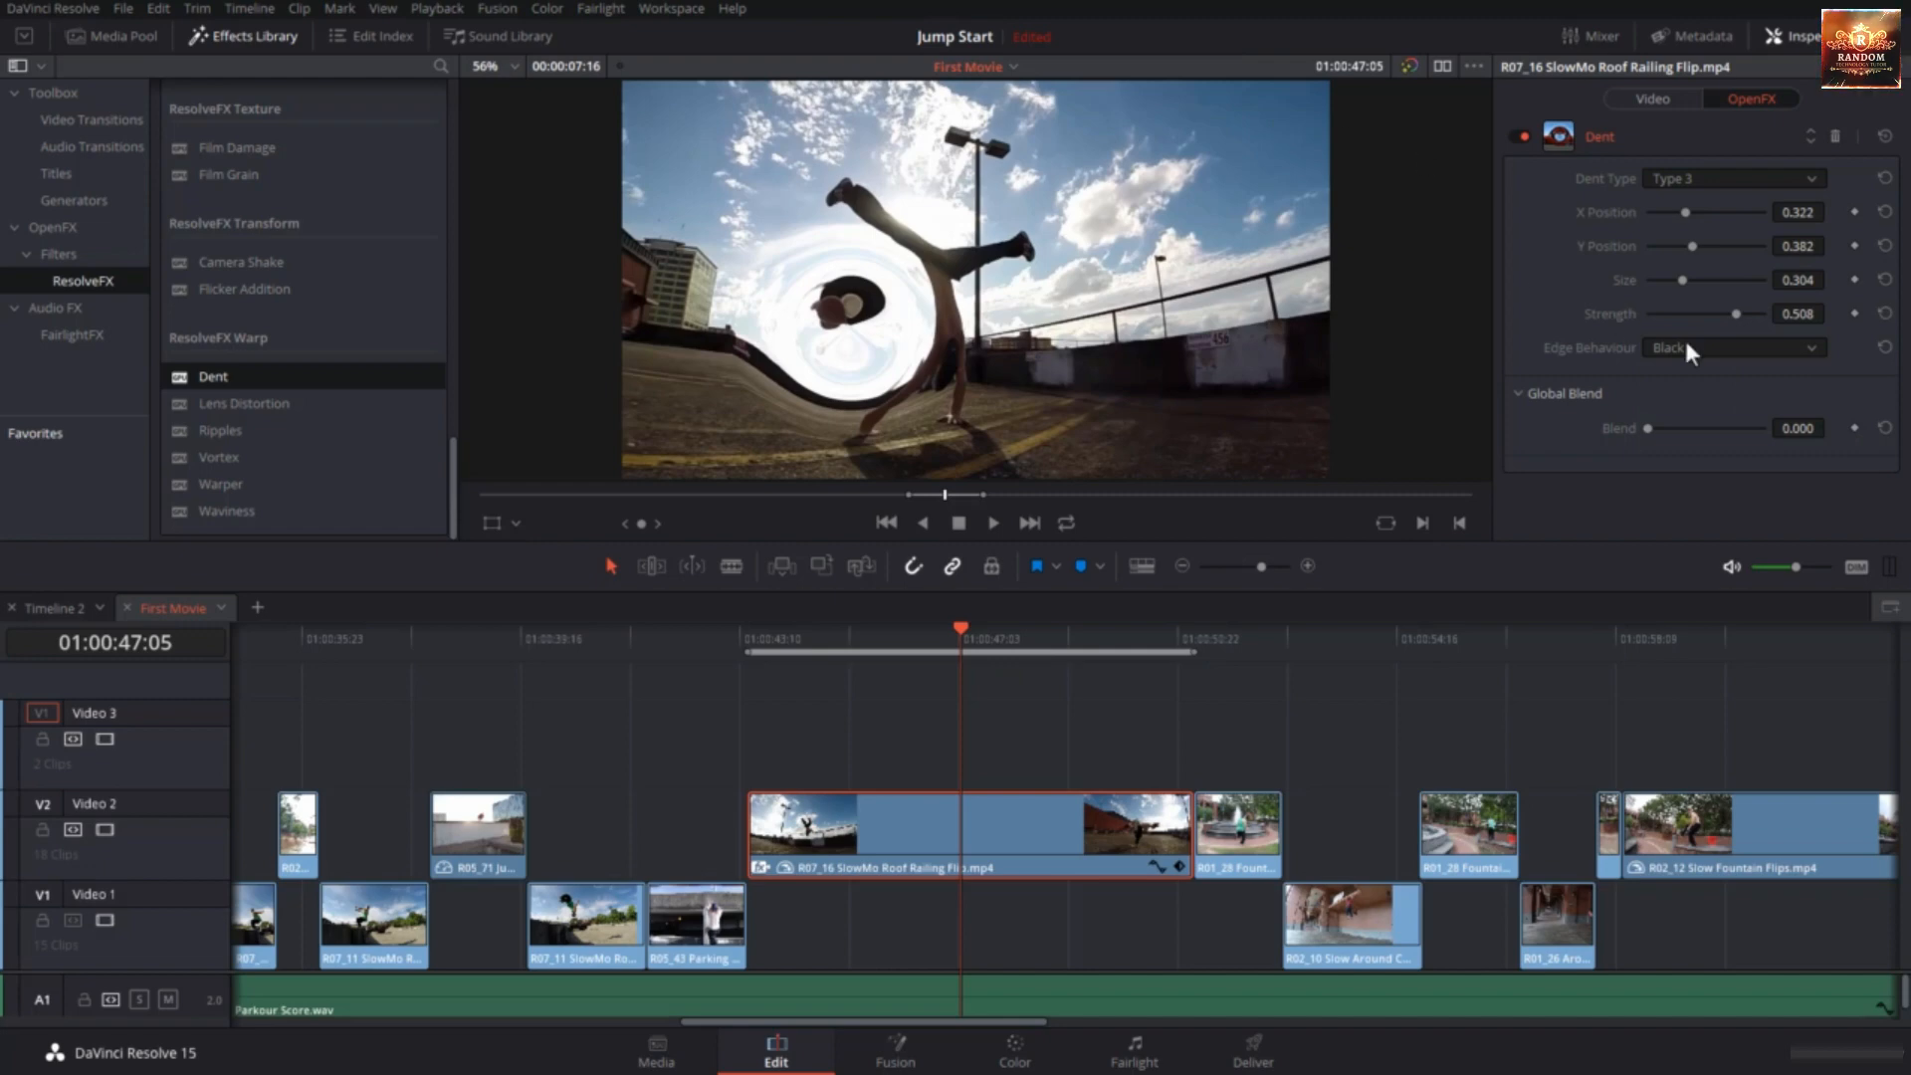
pyautogui.click(1685, 343)
pyautogui.click(1688, 392)
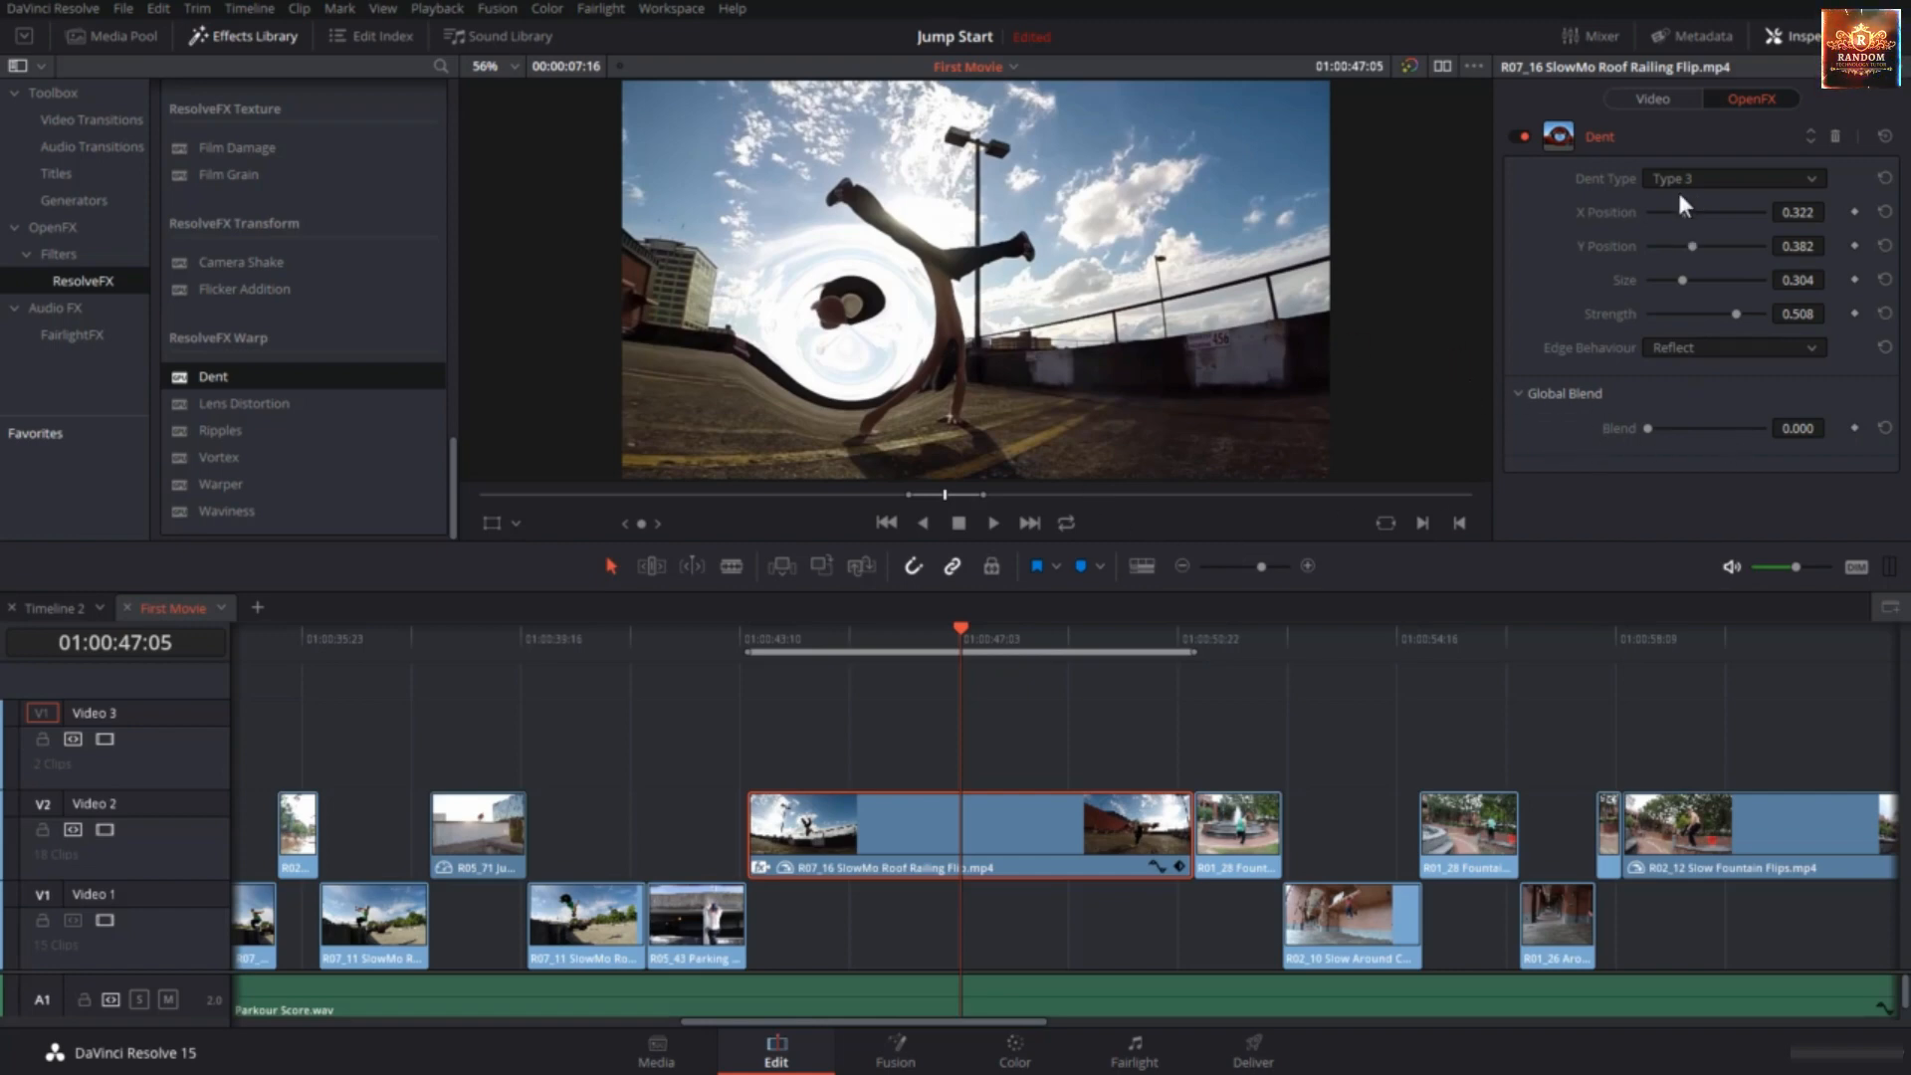
# Turn on the OpenFX overlay and reshape the dent in the viewer to X about 0.487, Y 0.491, size 0.987 and strength 0.045.
pyautogui.click(515, 525)
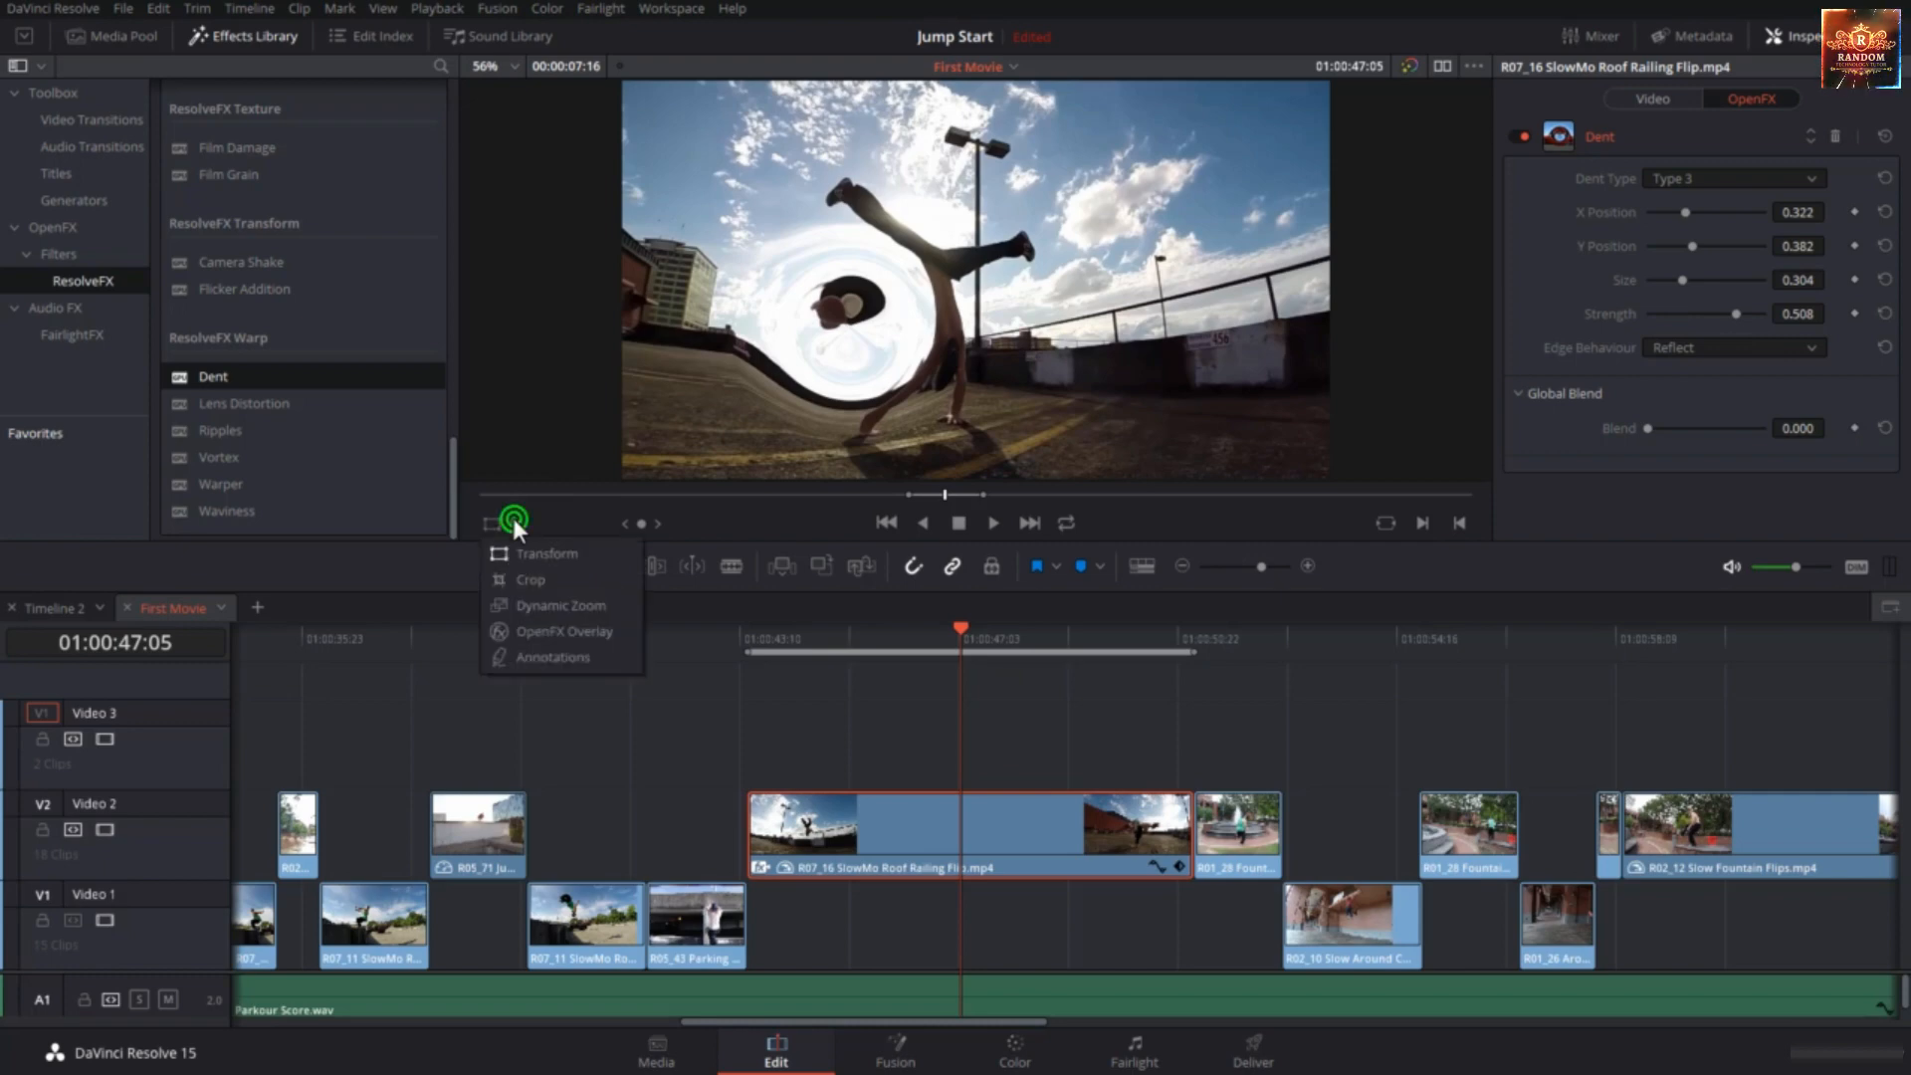
pyautogui.click(530, 628)
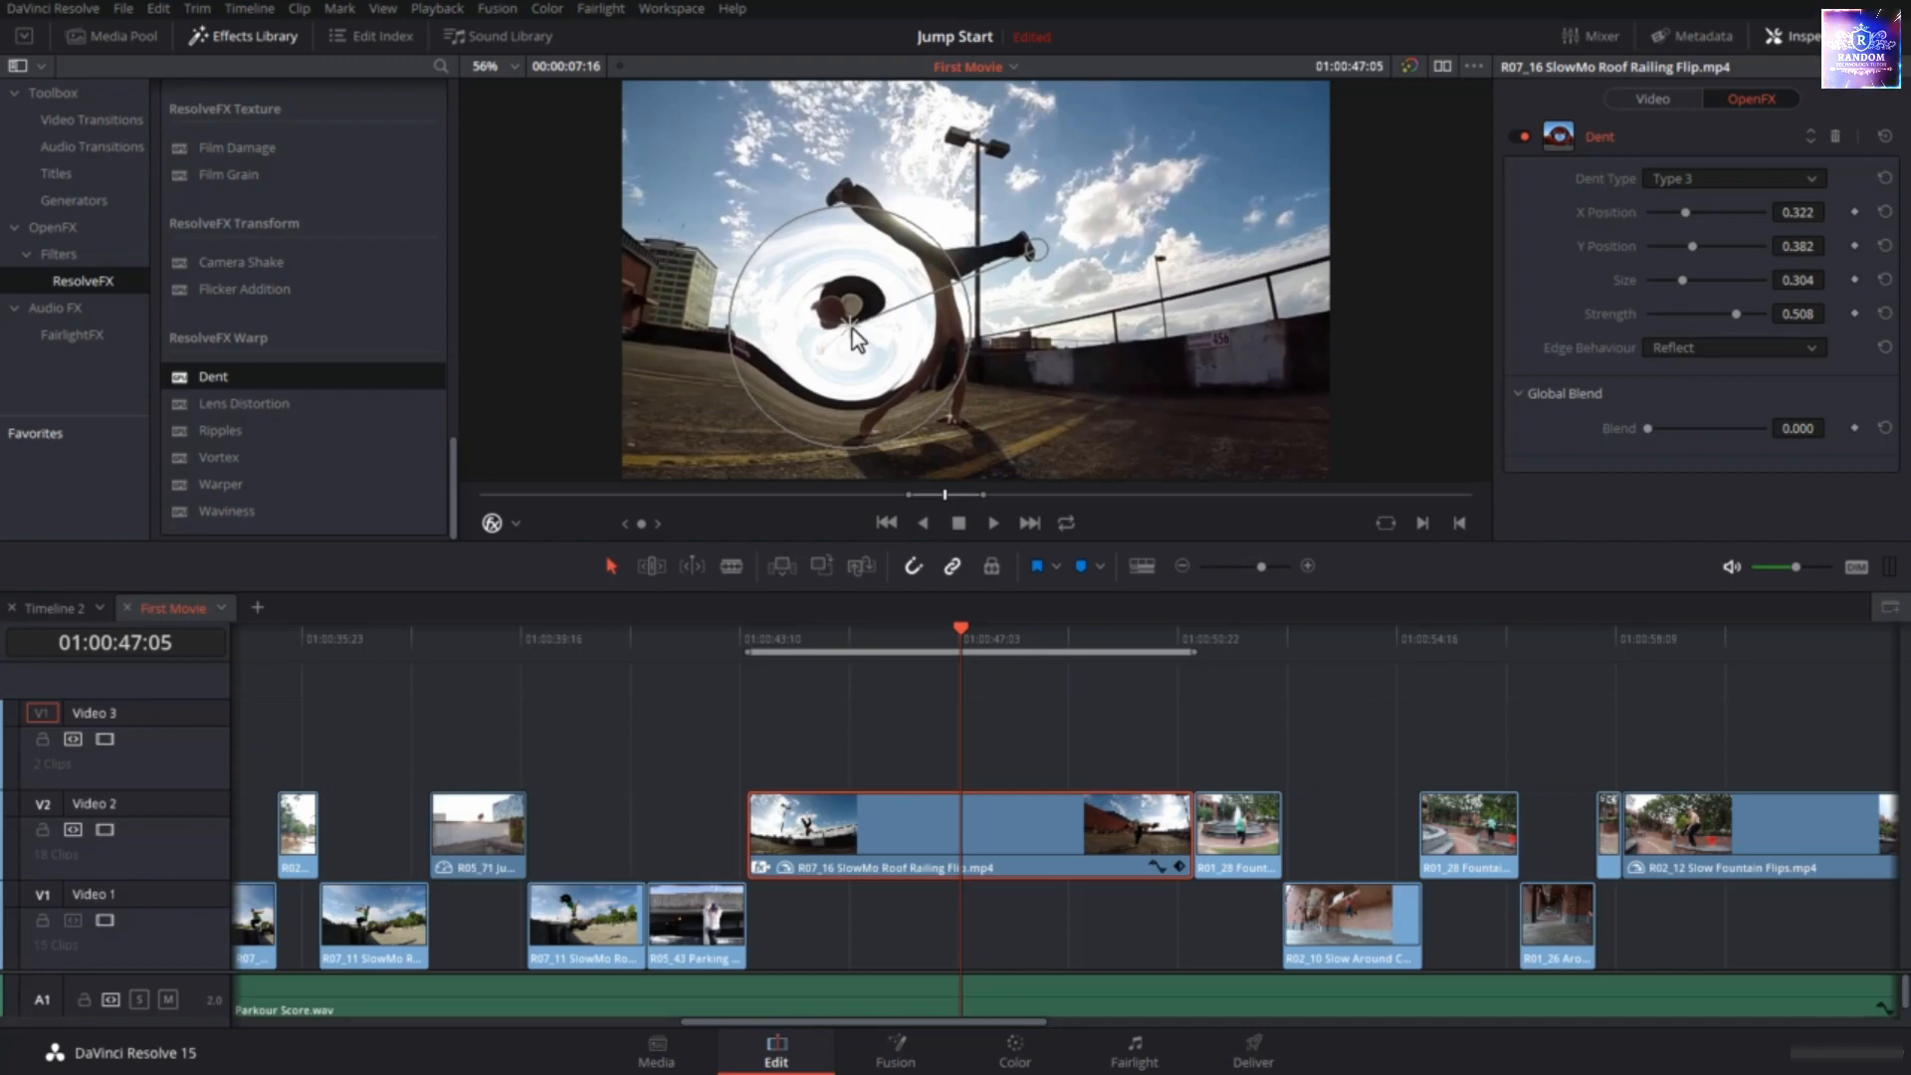
pyautogui.moveTo(854, 336); pyautogui.dragTo(983, 294)
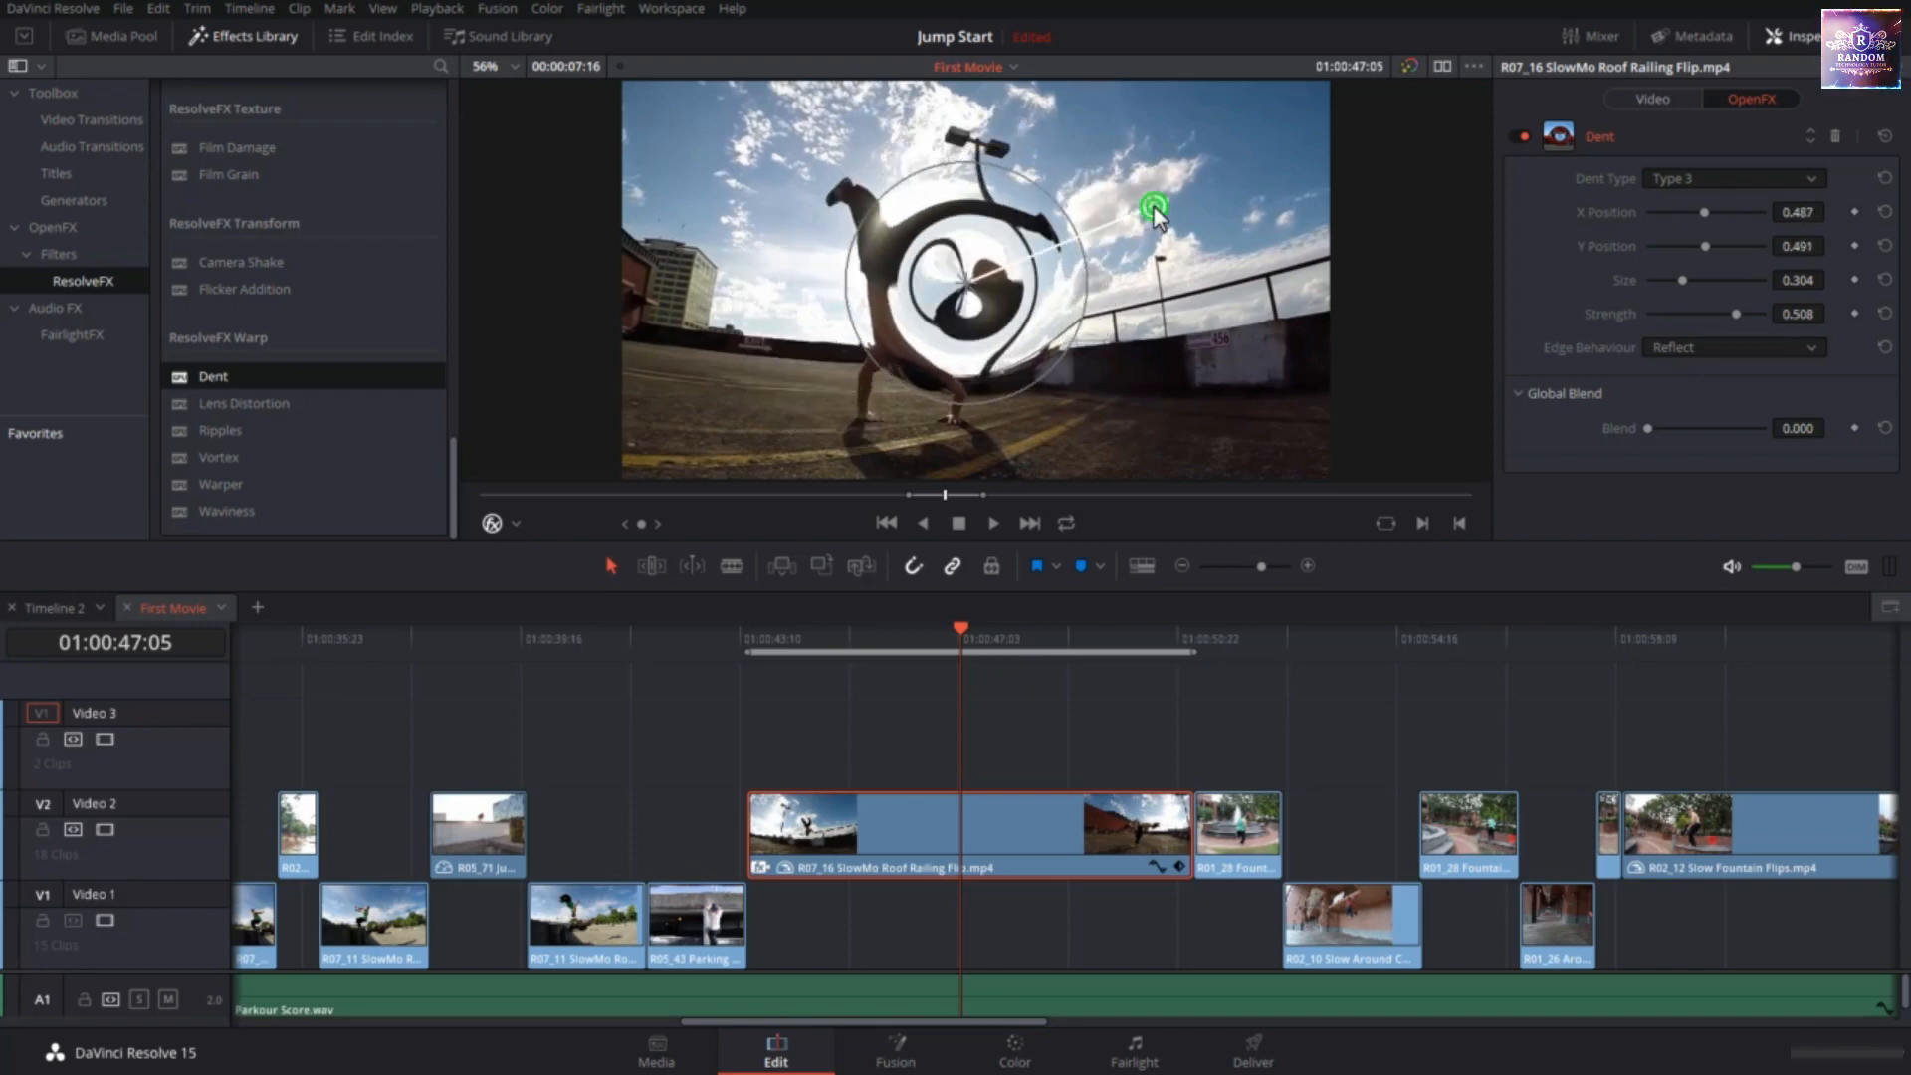
pyautogui.moveTo(1135, 204); pyautogui.dragTo(1373, 344)
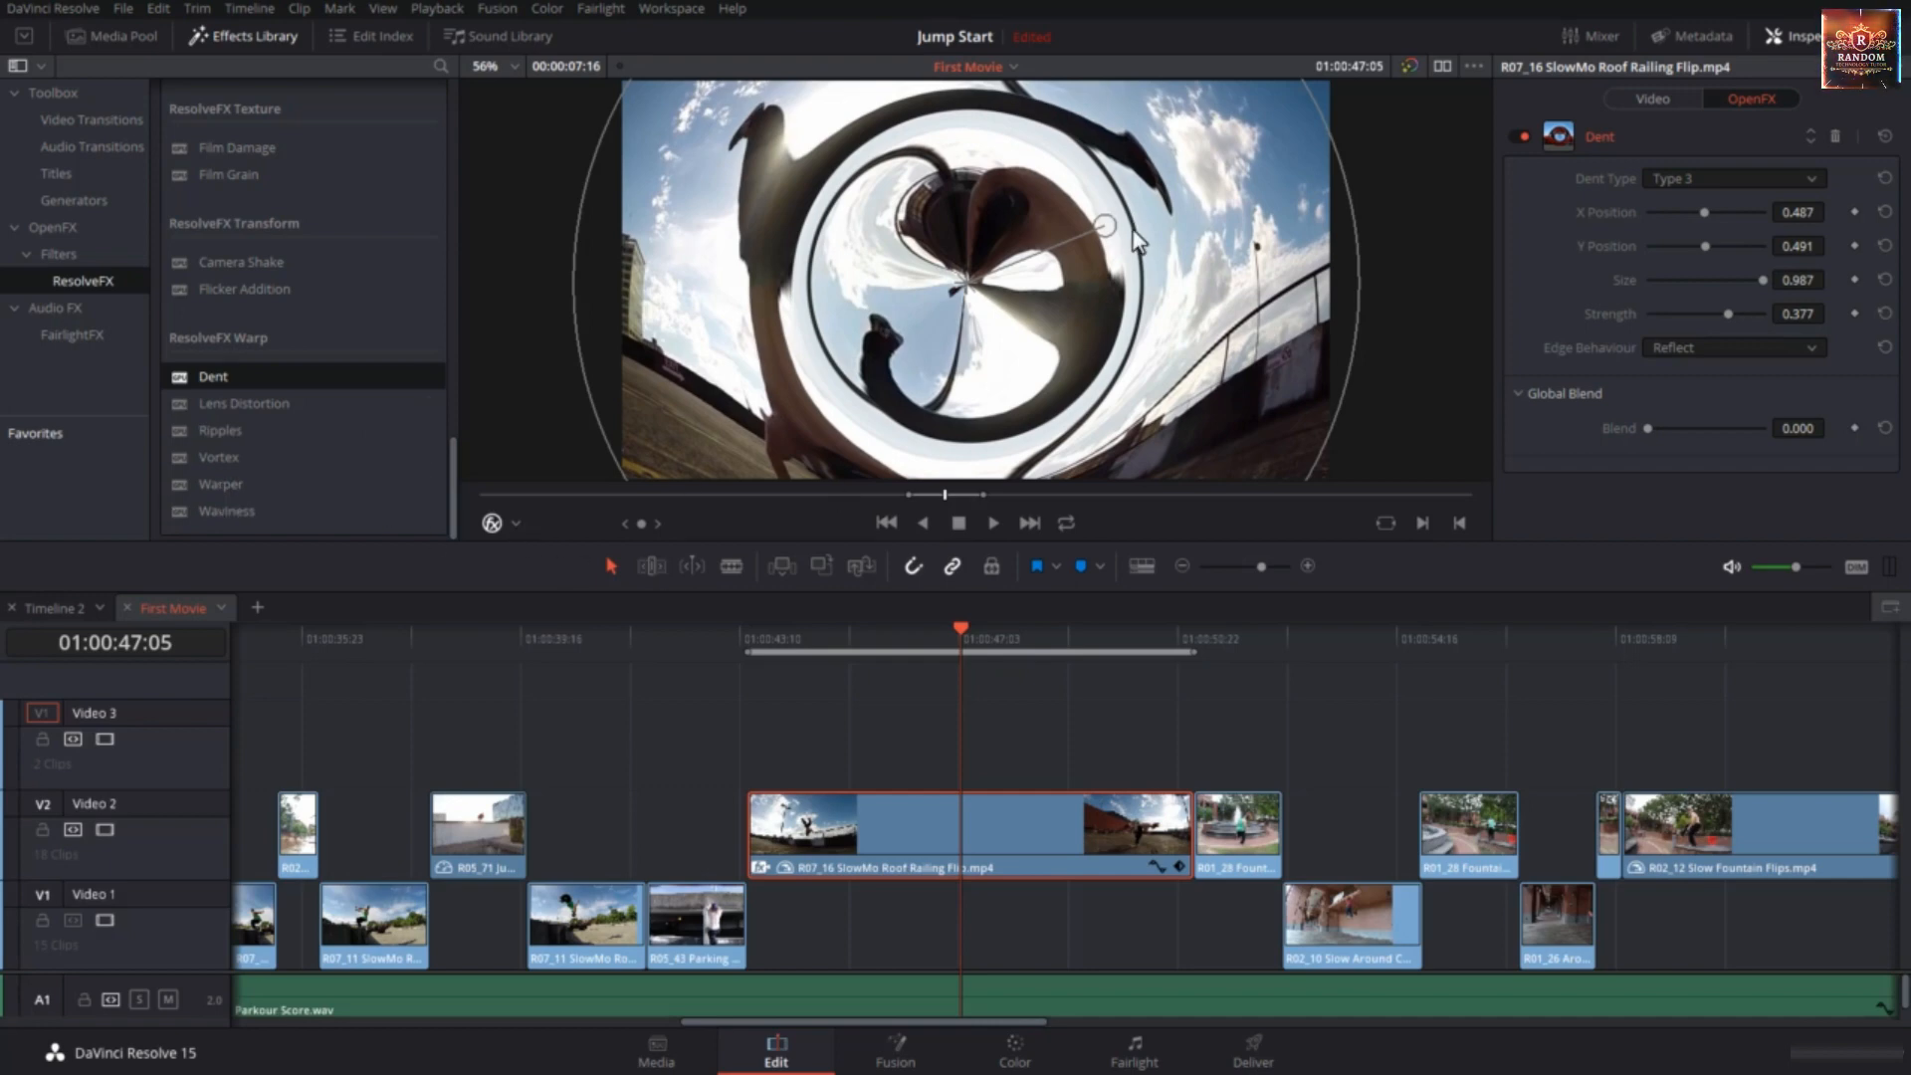
pyautogui.moveTo(1107, 226); pyautogui.dragTo(989, 287)
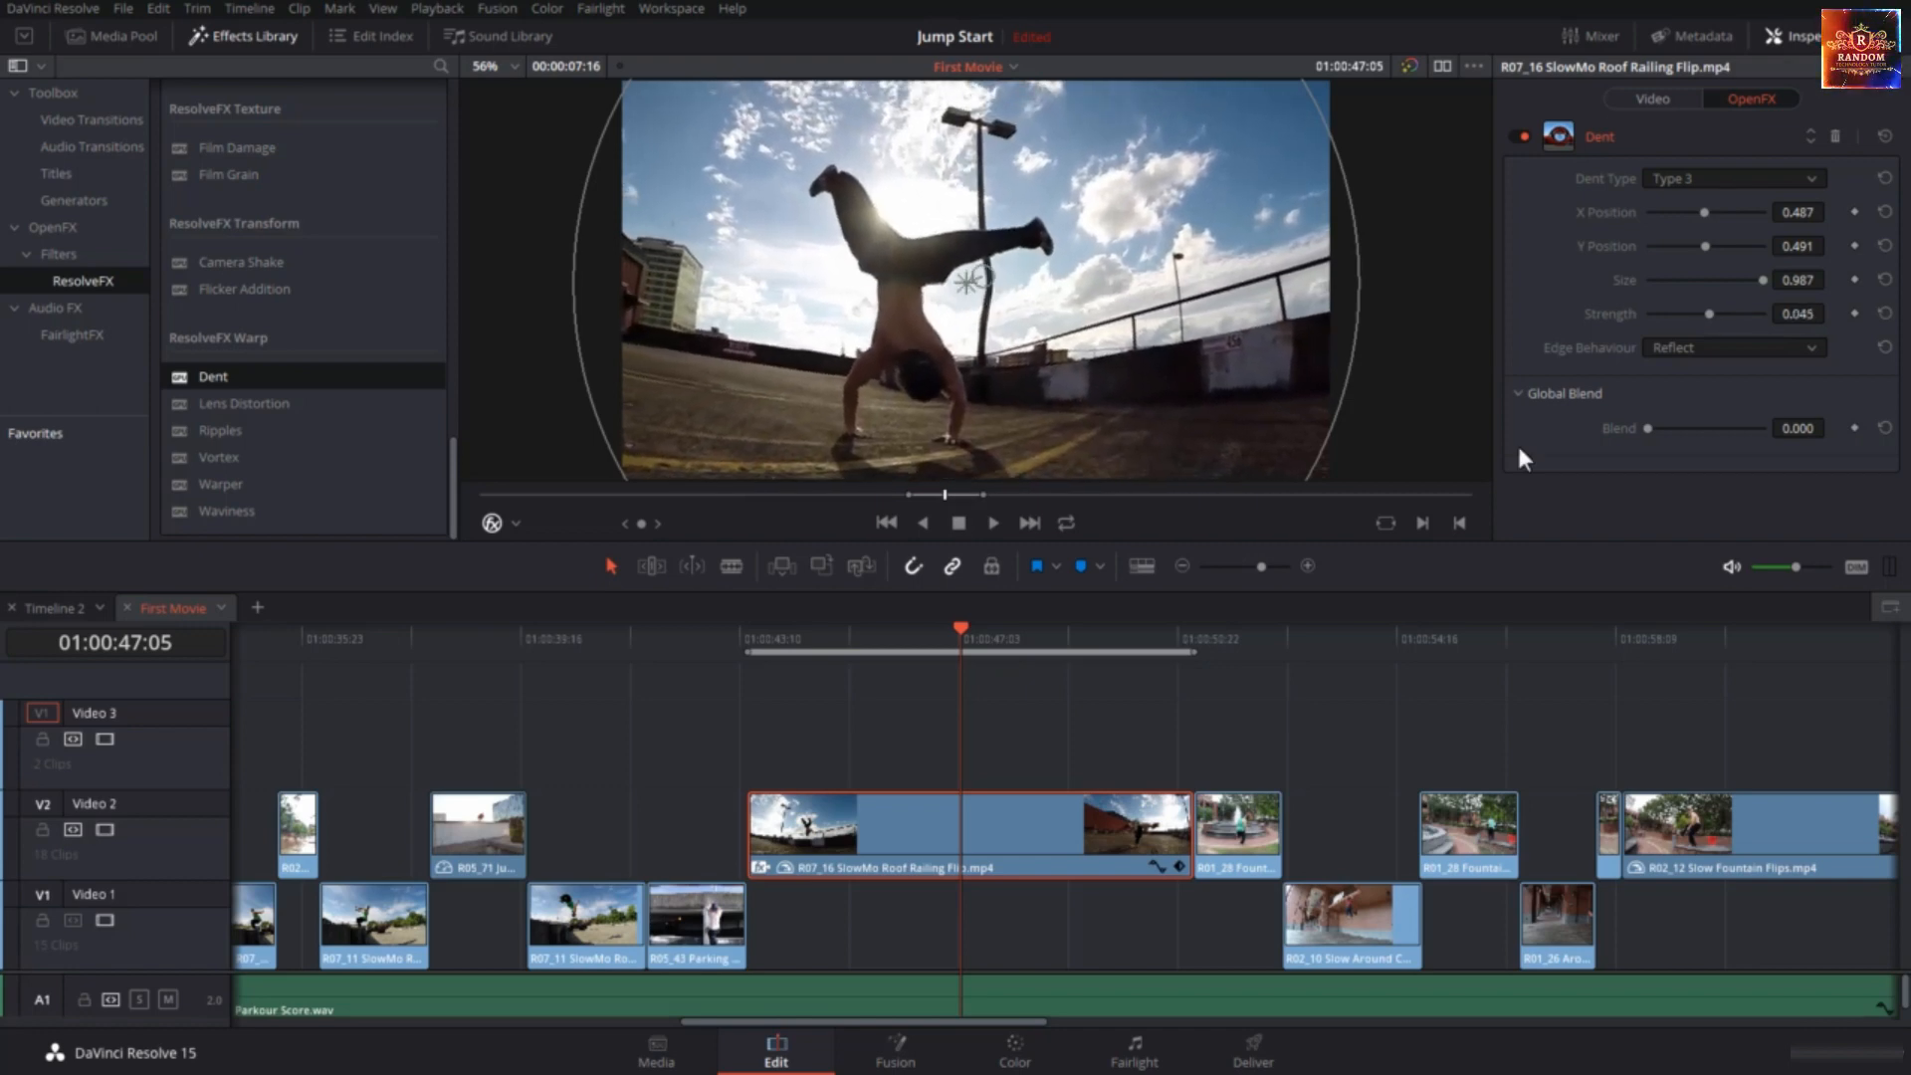
# Set the Dent's global blend to about 0.771 and reduce its strength to about 0.017.
pyautogui.moveTo(1647, 438); pyautogui.dragTo(1708, 449)
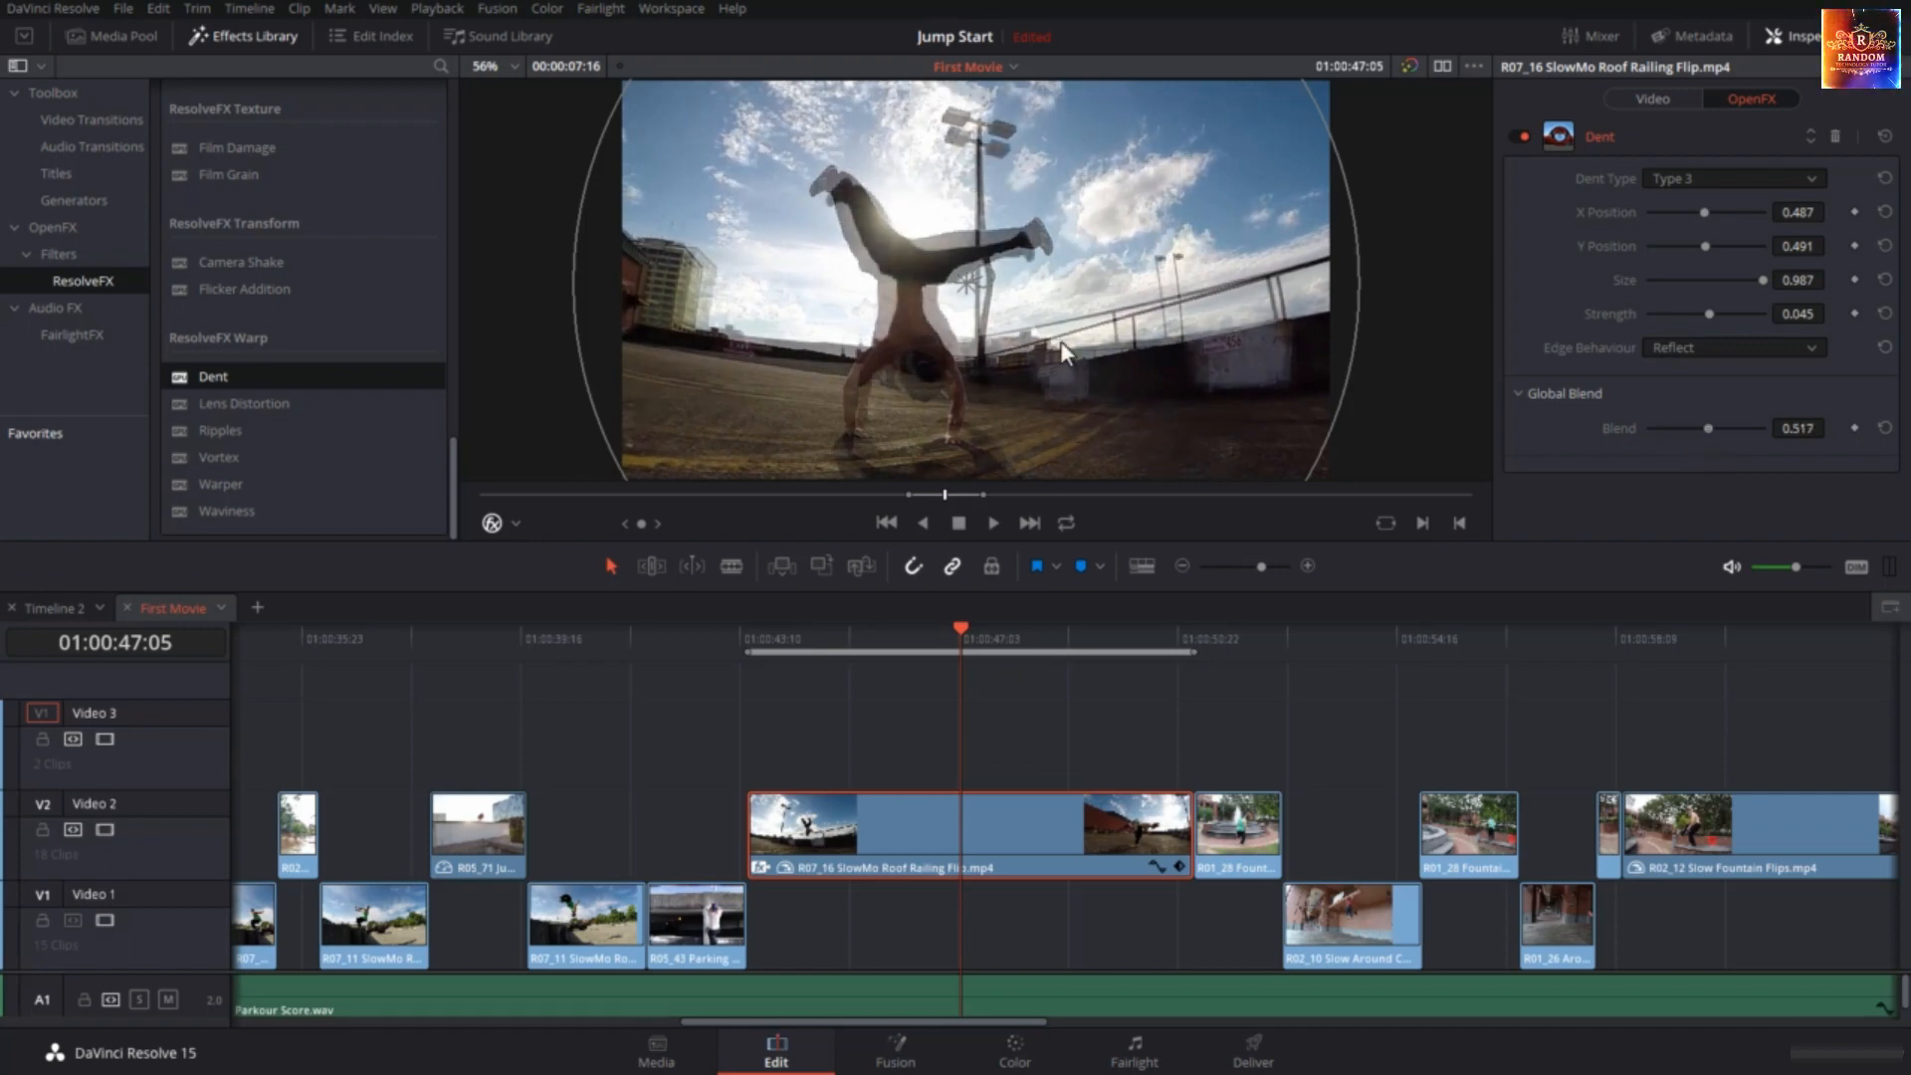
pyautogui.moveTo(1709, 428); pyautogui.dragTo(1738, 430)
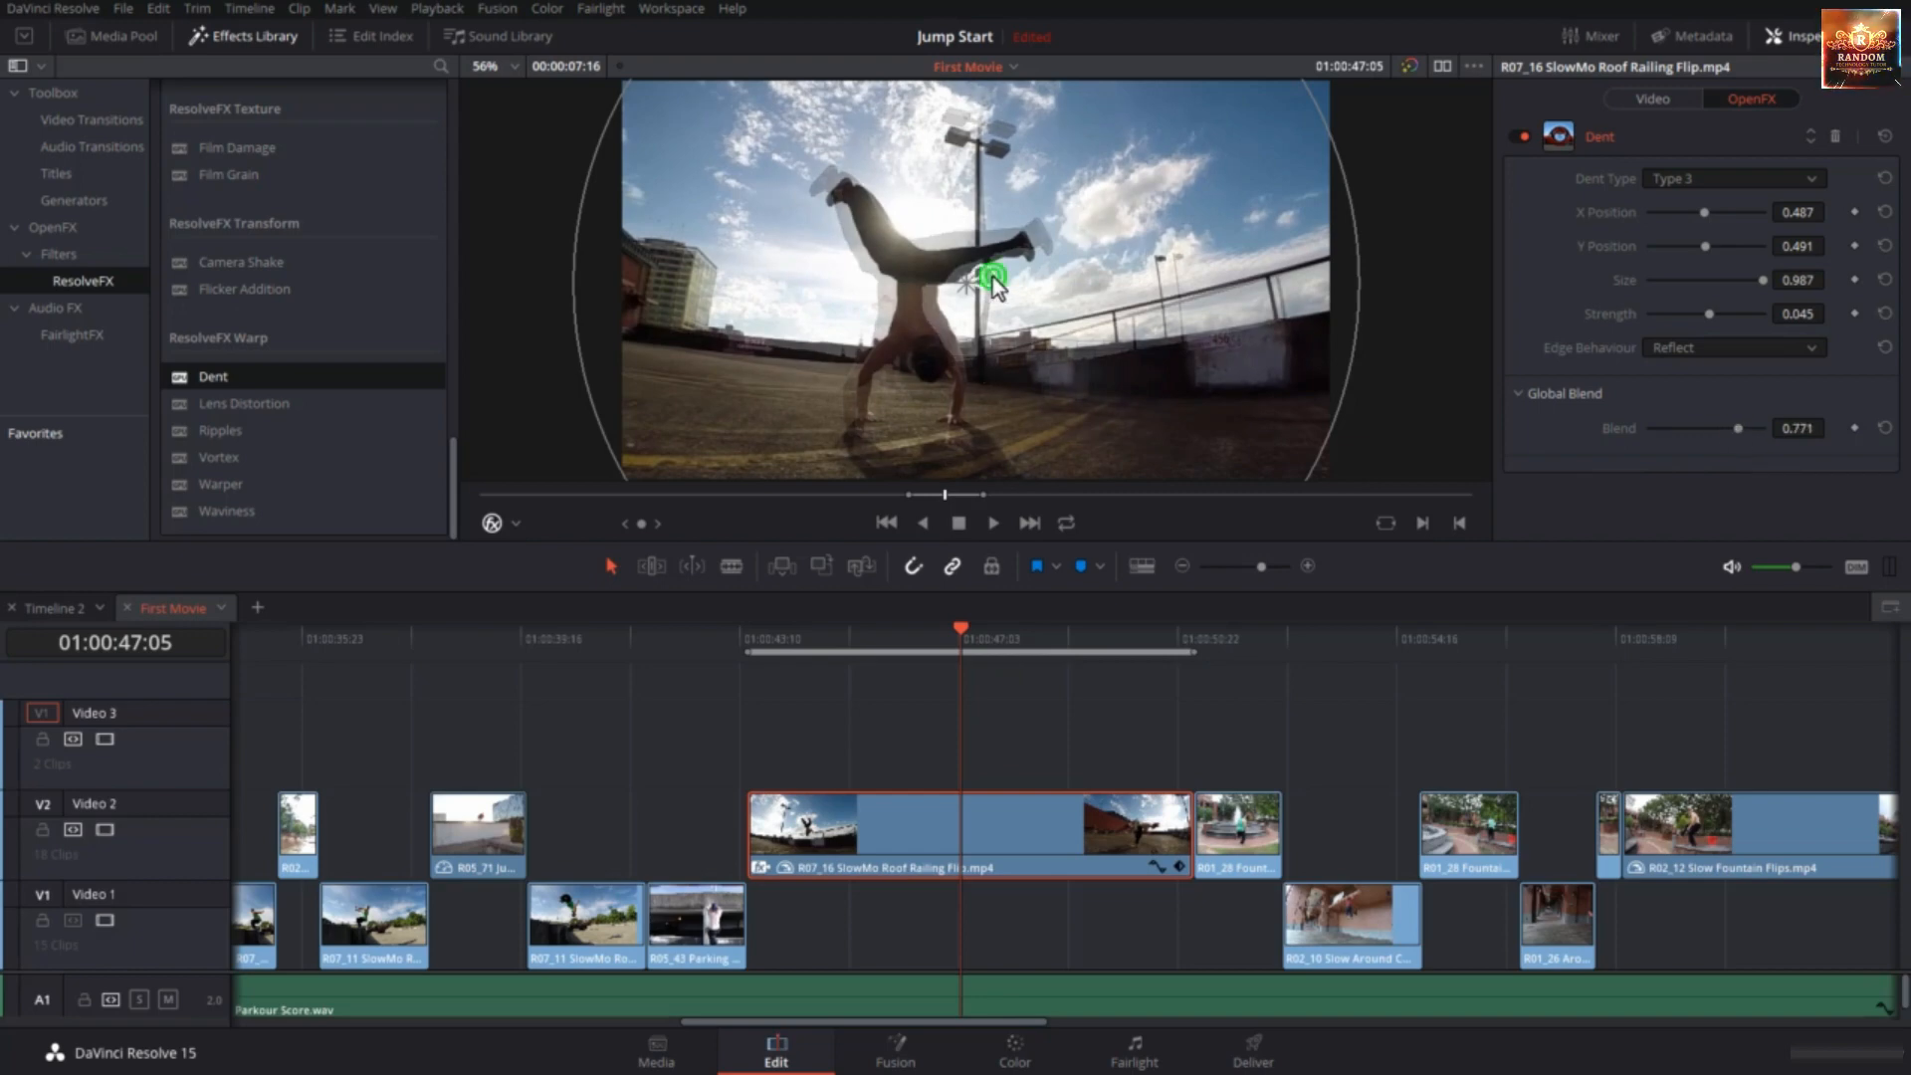
pyautogui.moveTo(994, 277); pyautogui.dragTo(982, 279)
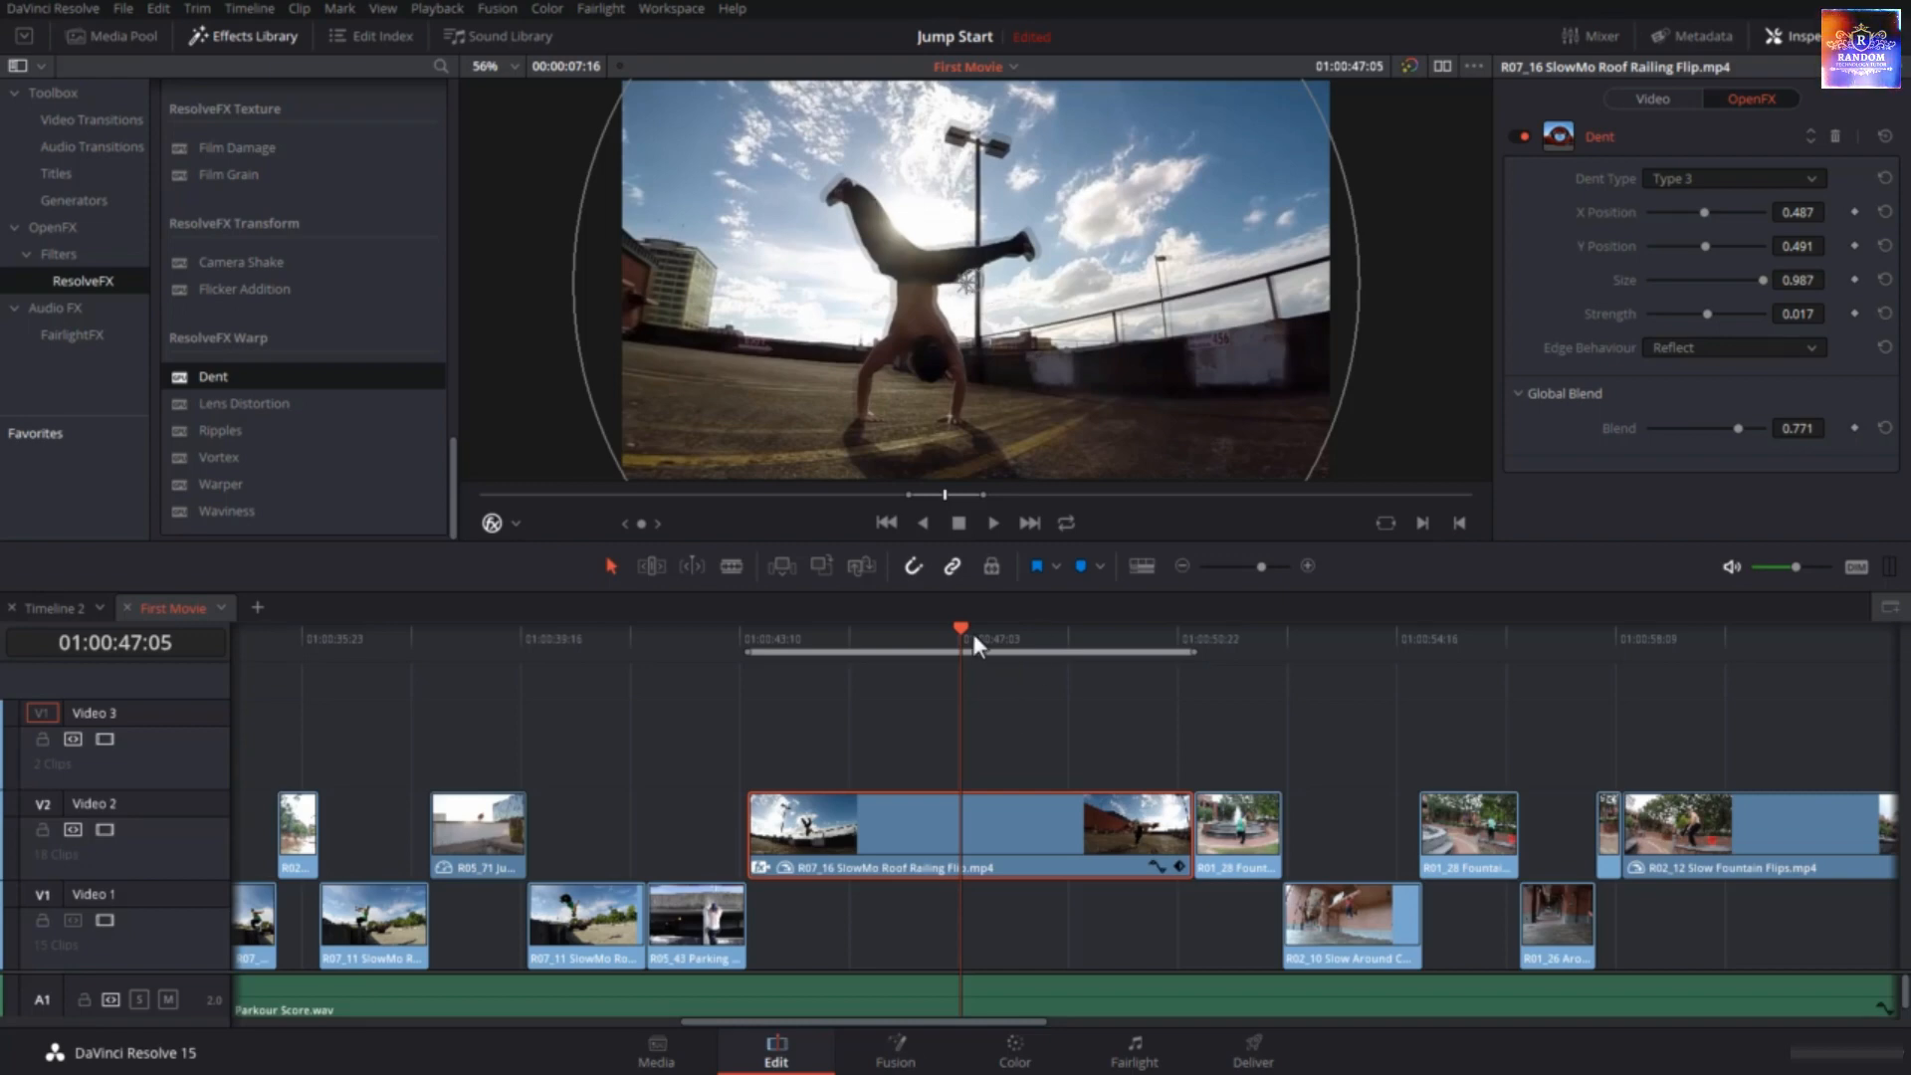
# Play the Roof Railing Flip clip from its start to review the dent, and park the playhead at 01:00:45:22.
pyautogui.moveTo(872, 642); pyautogui.dragTo(758, 677)
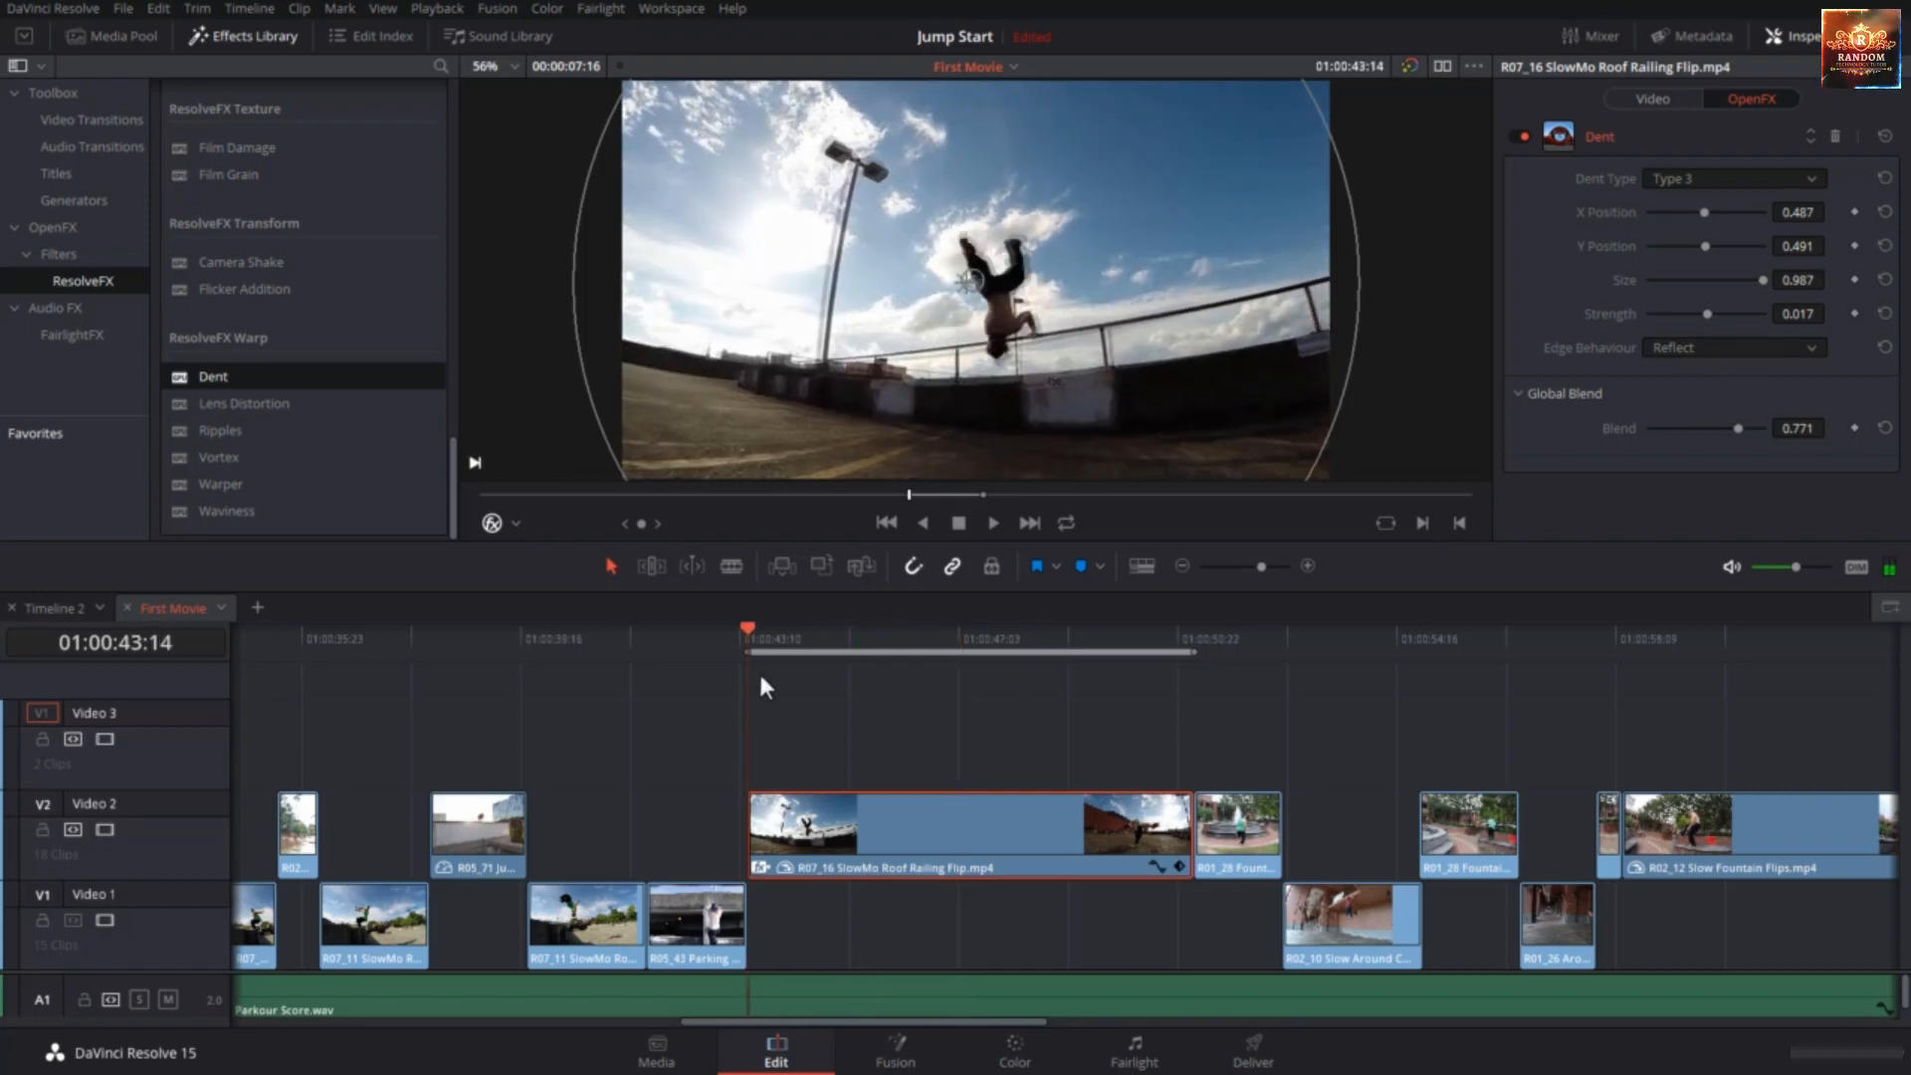
pyautogui.press('space')
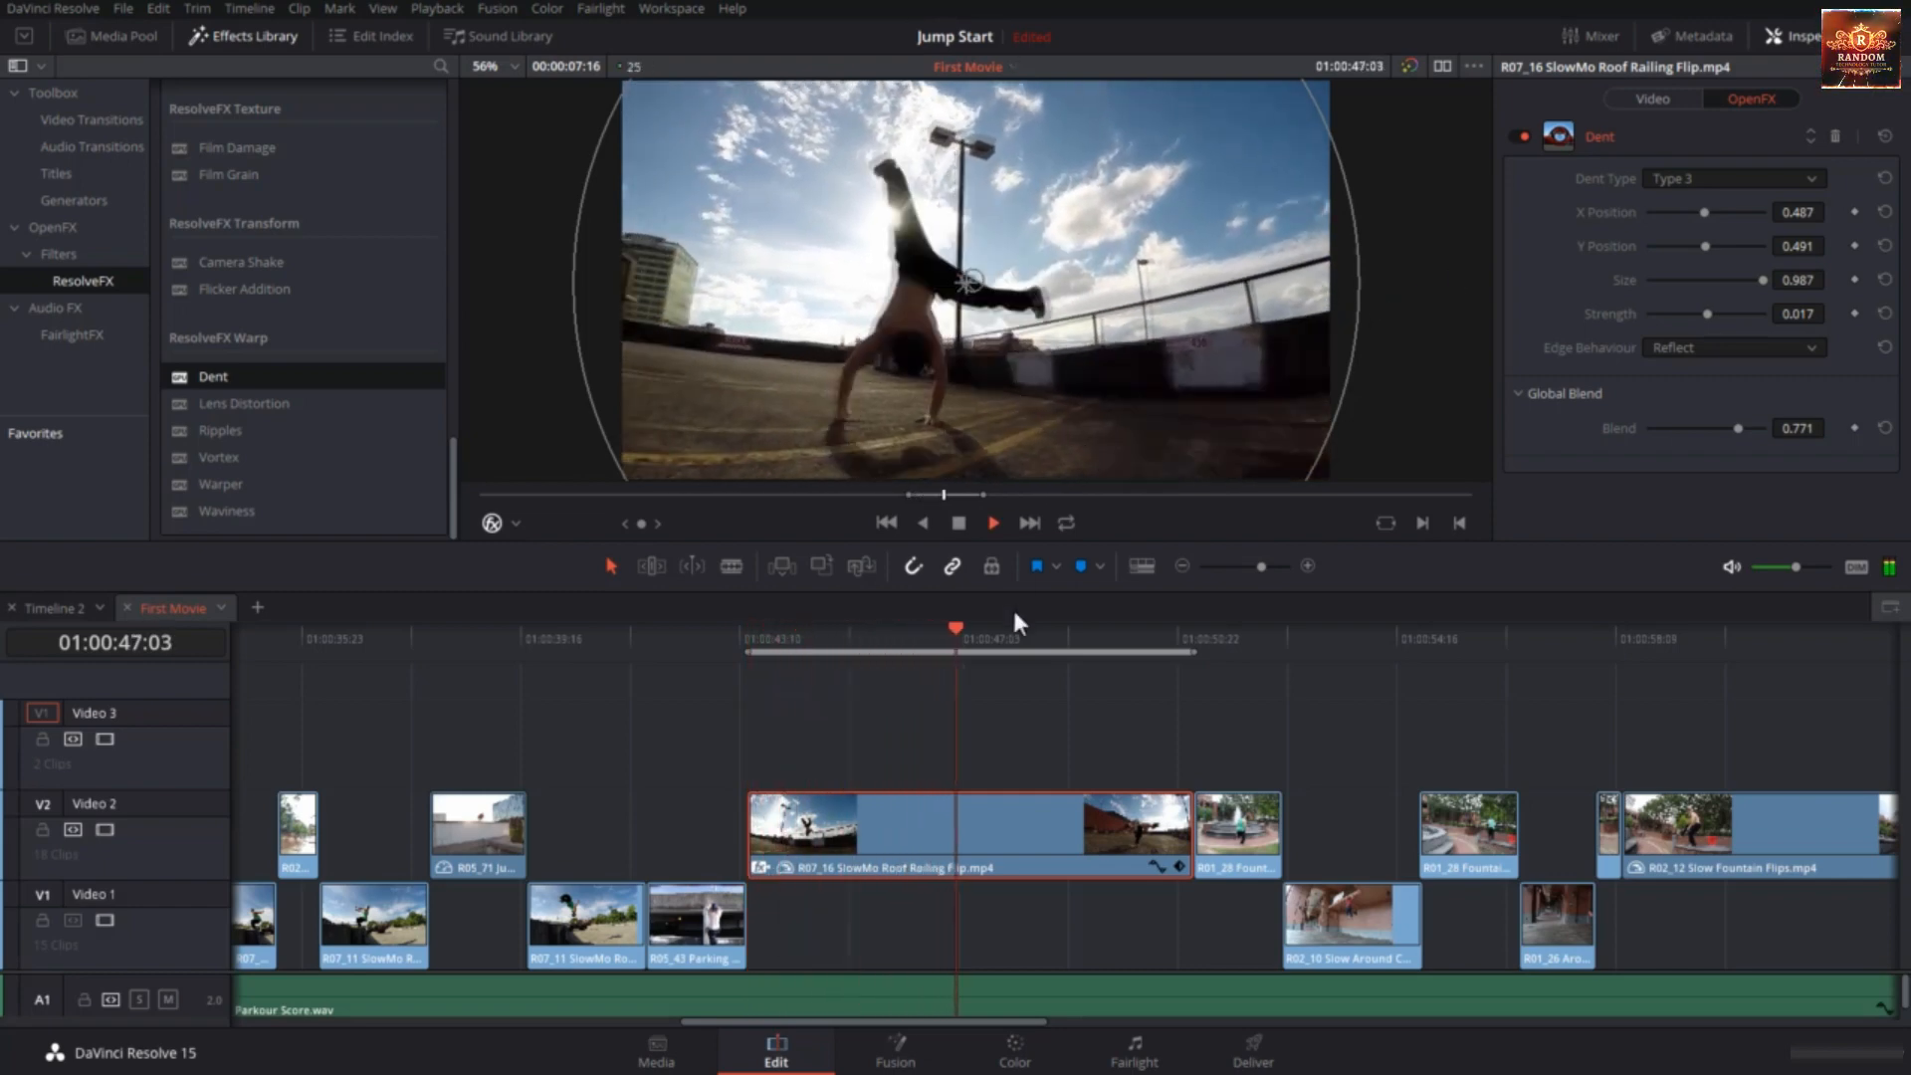
pyautogui.click(858, 648)
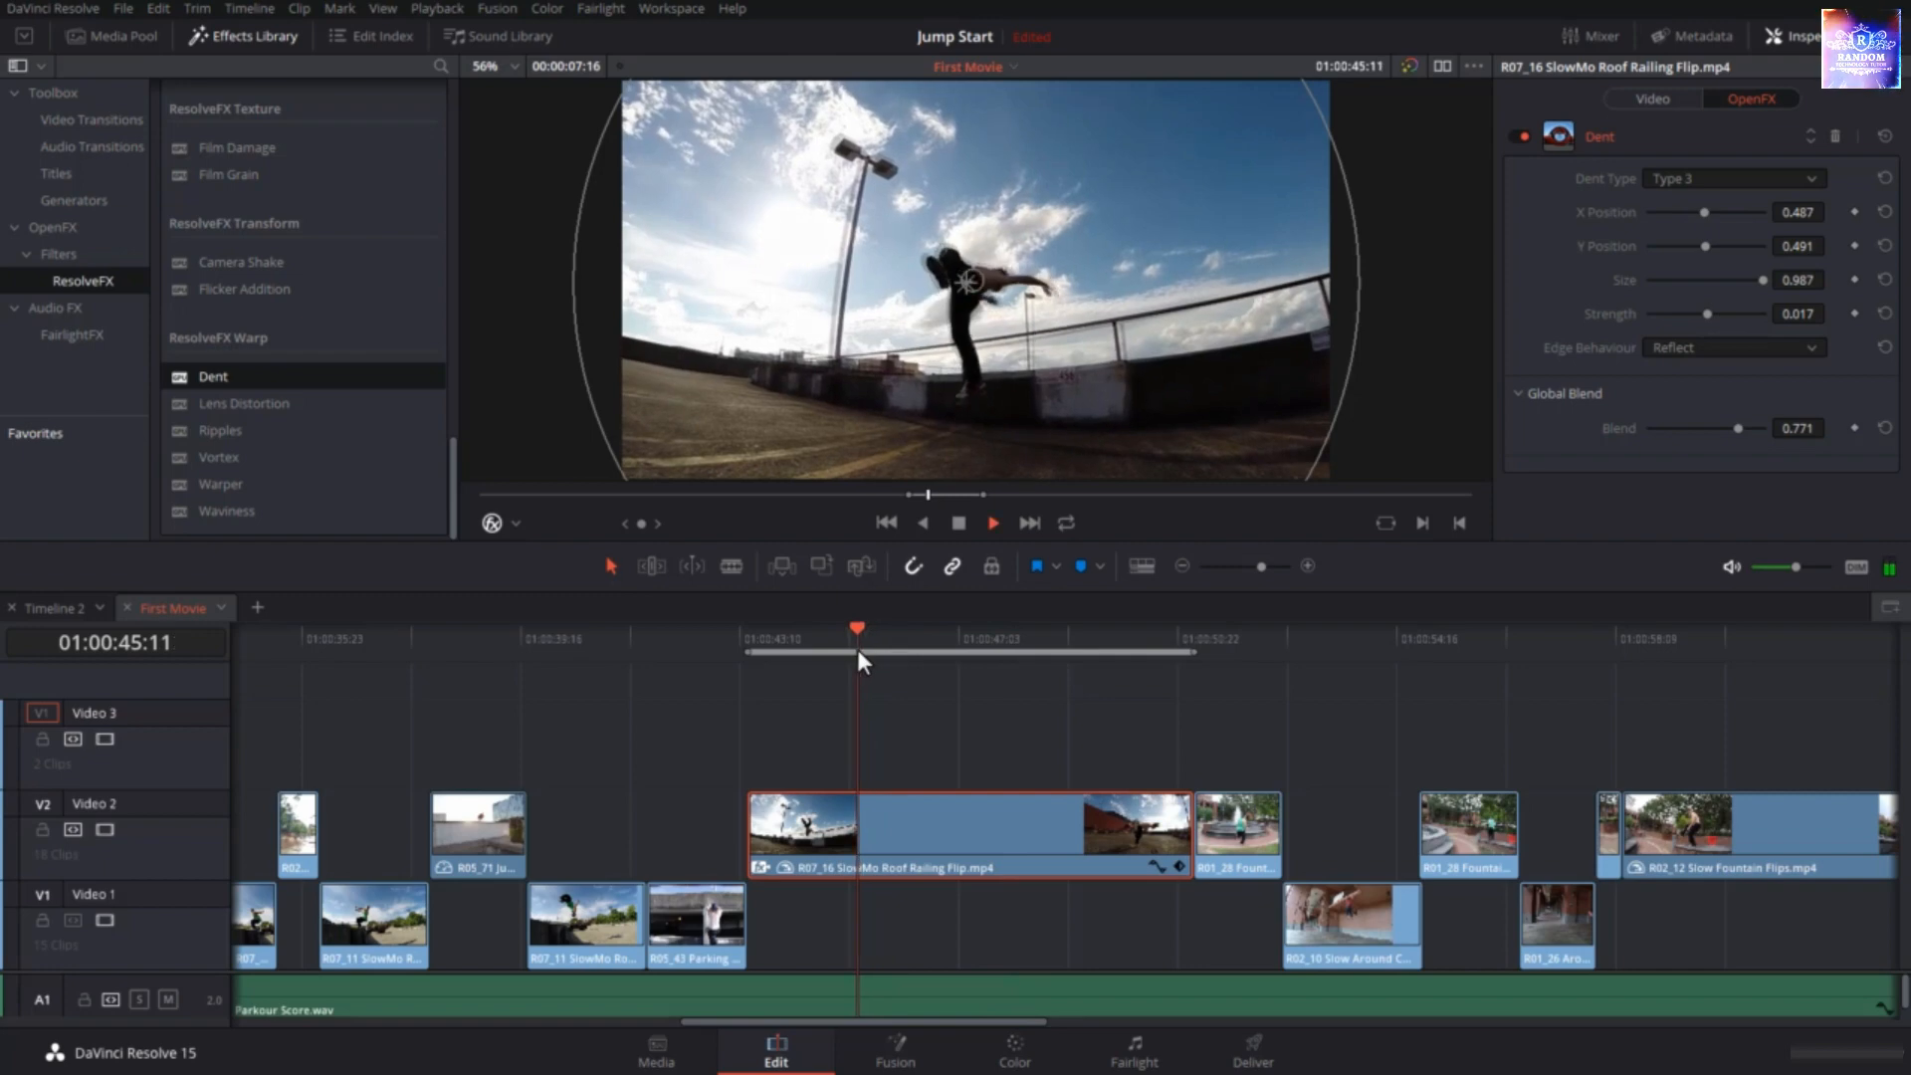
pyautogui.moveTo(857, 648); pyautogui.dragTo(883, 650)
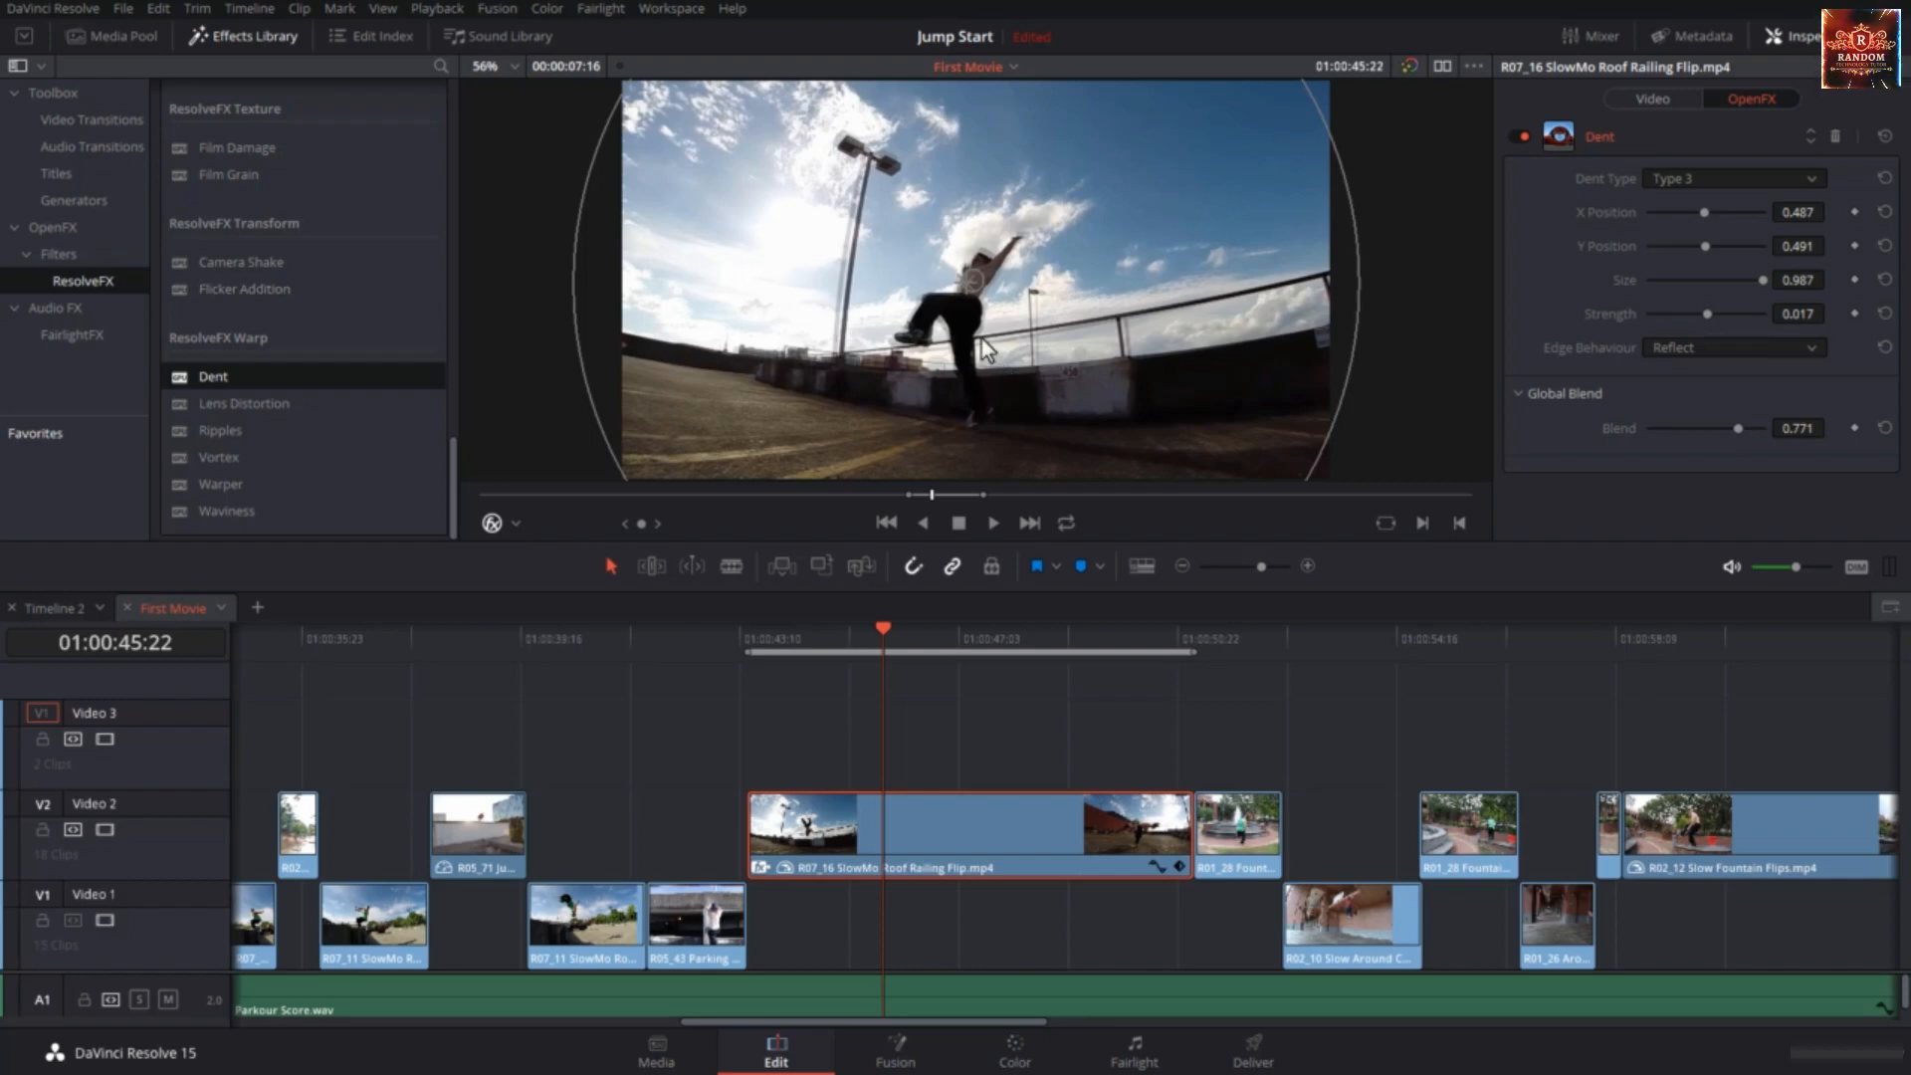
# Add the Vortex filter to the same Roof Railing Flip clip, collapse the Dent settings and expand the Vortex settings.
pyautogui.click(268, 427)
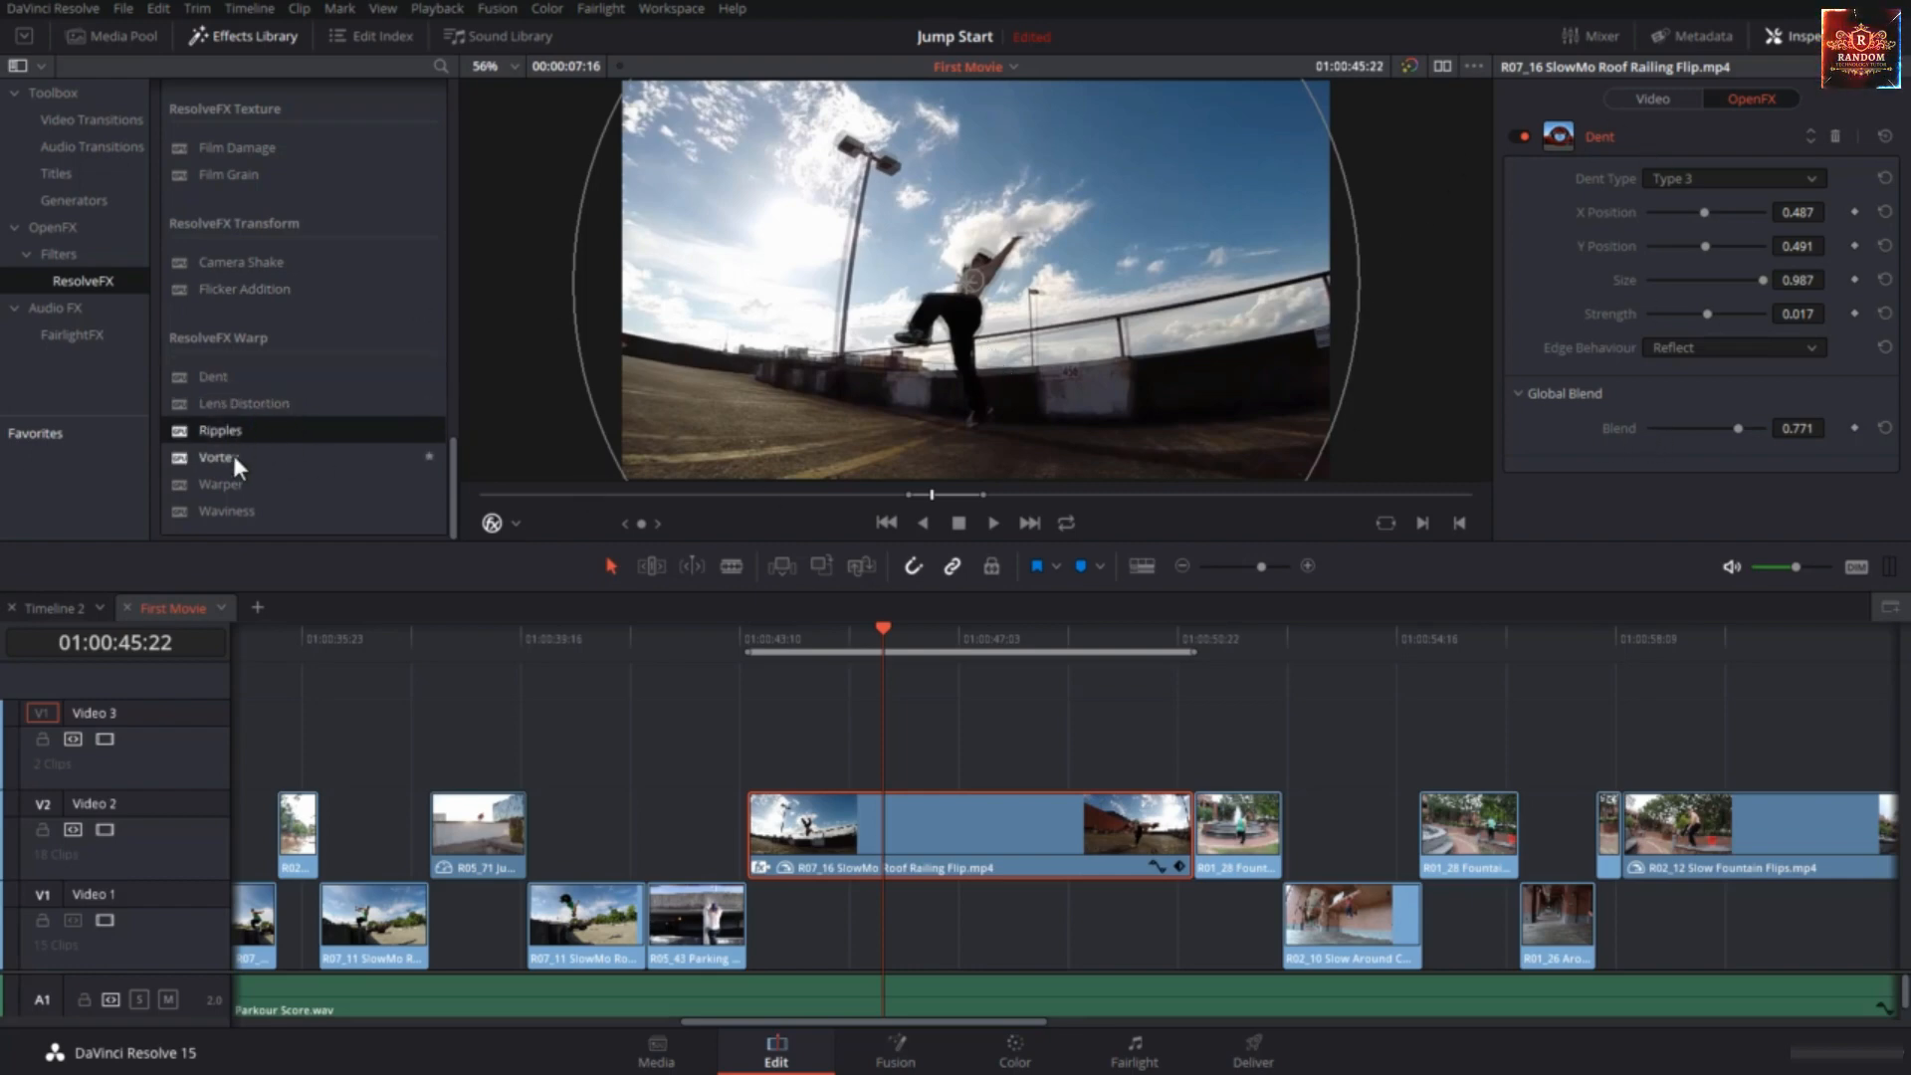
pyautogui.moveTo(233, 456); pyautogui.dragTo(941, 846)
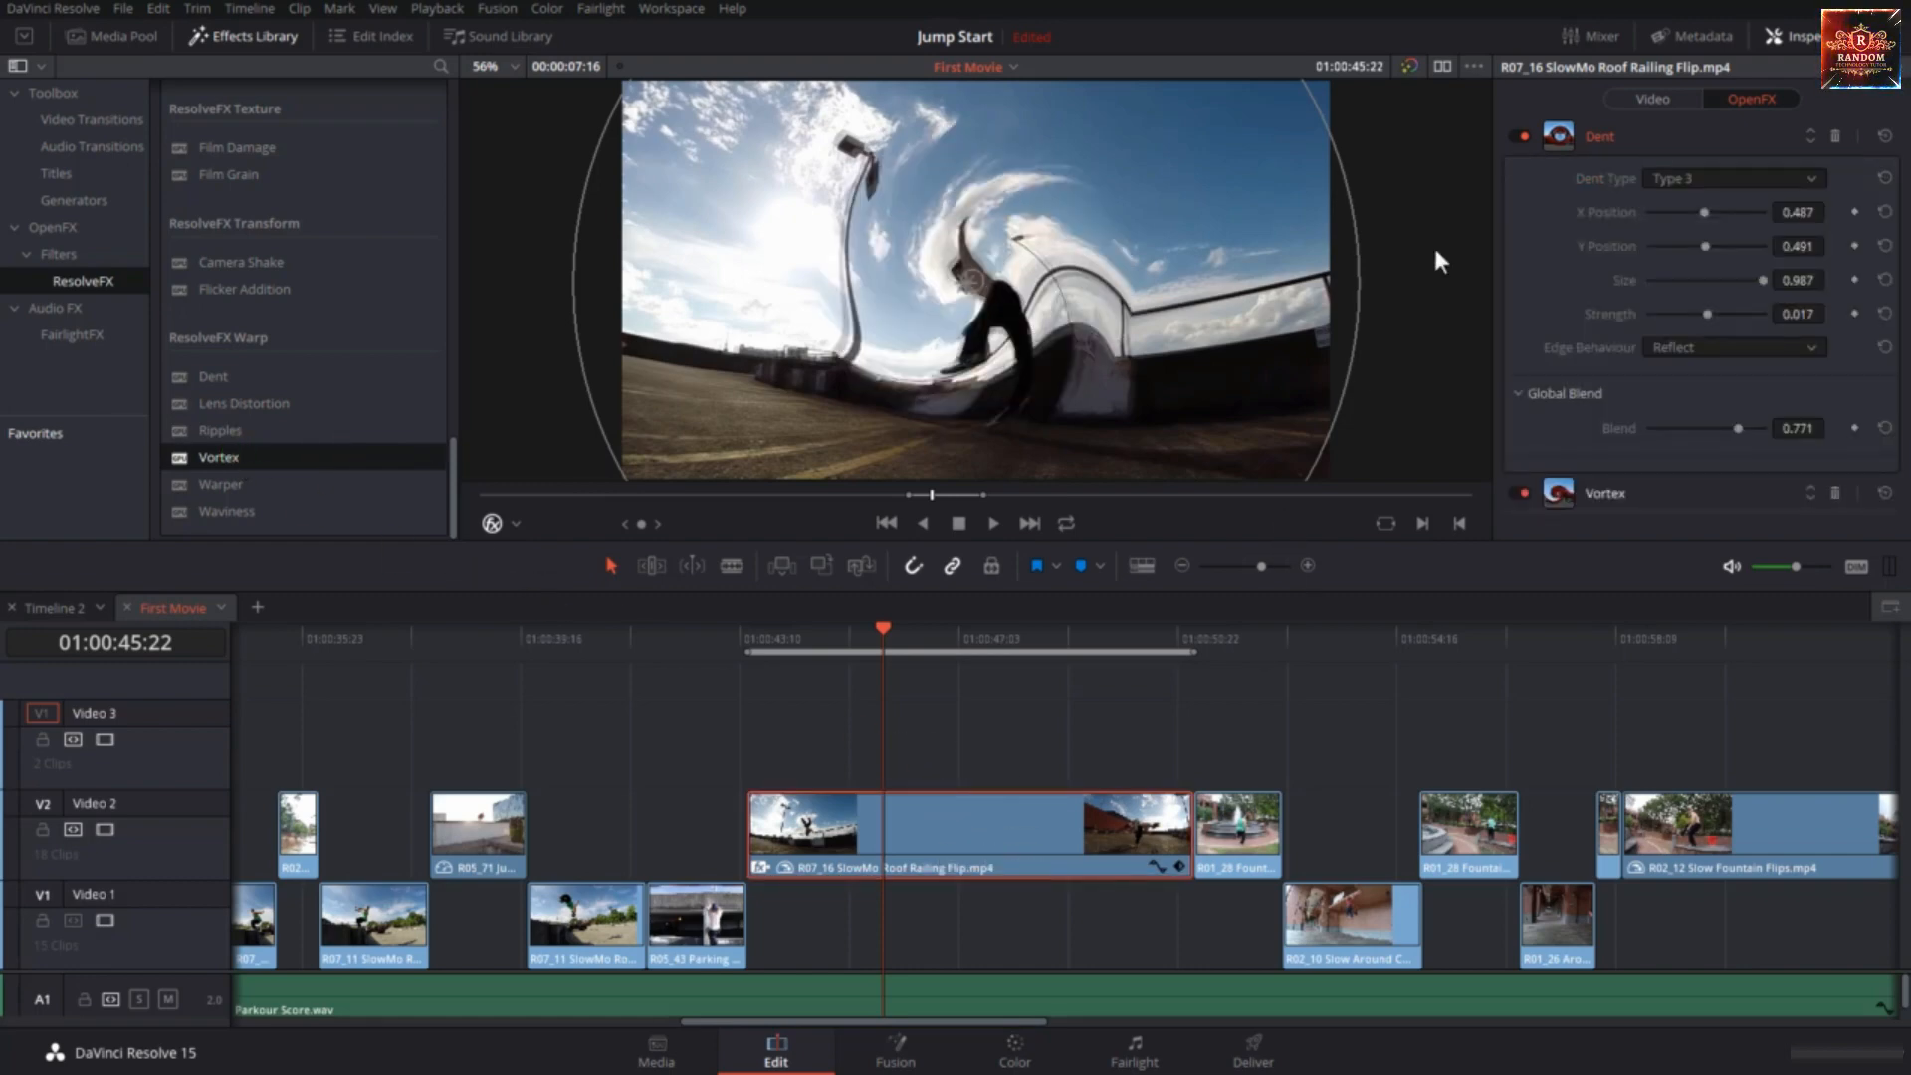
pyautogui.click(1597, 133)
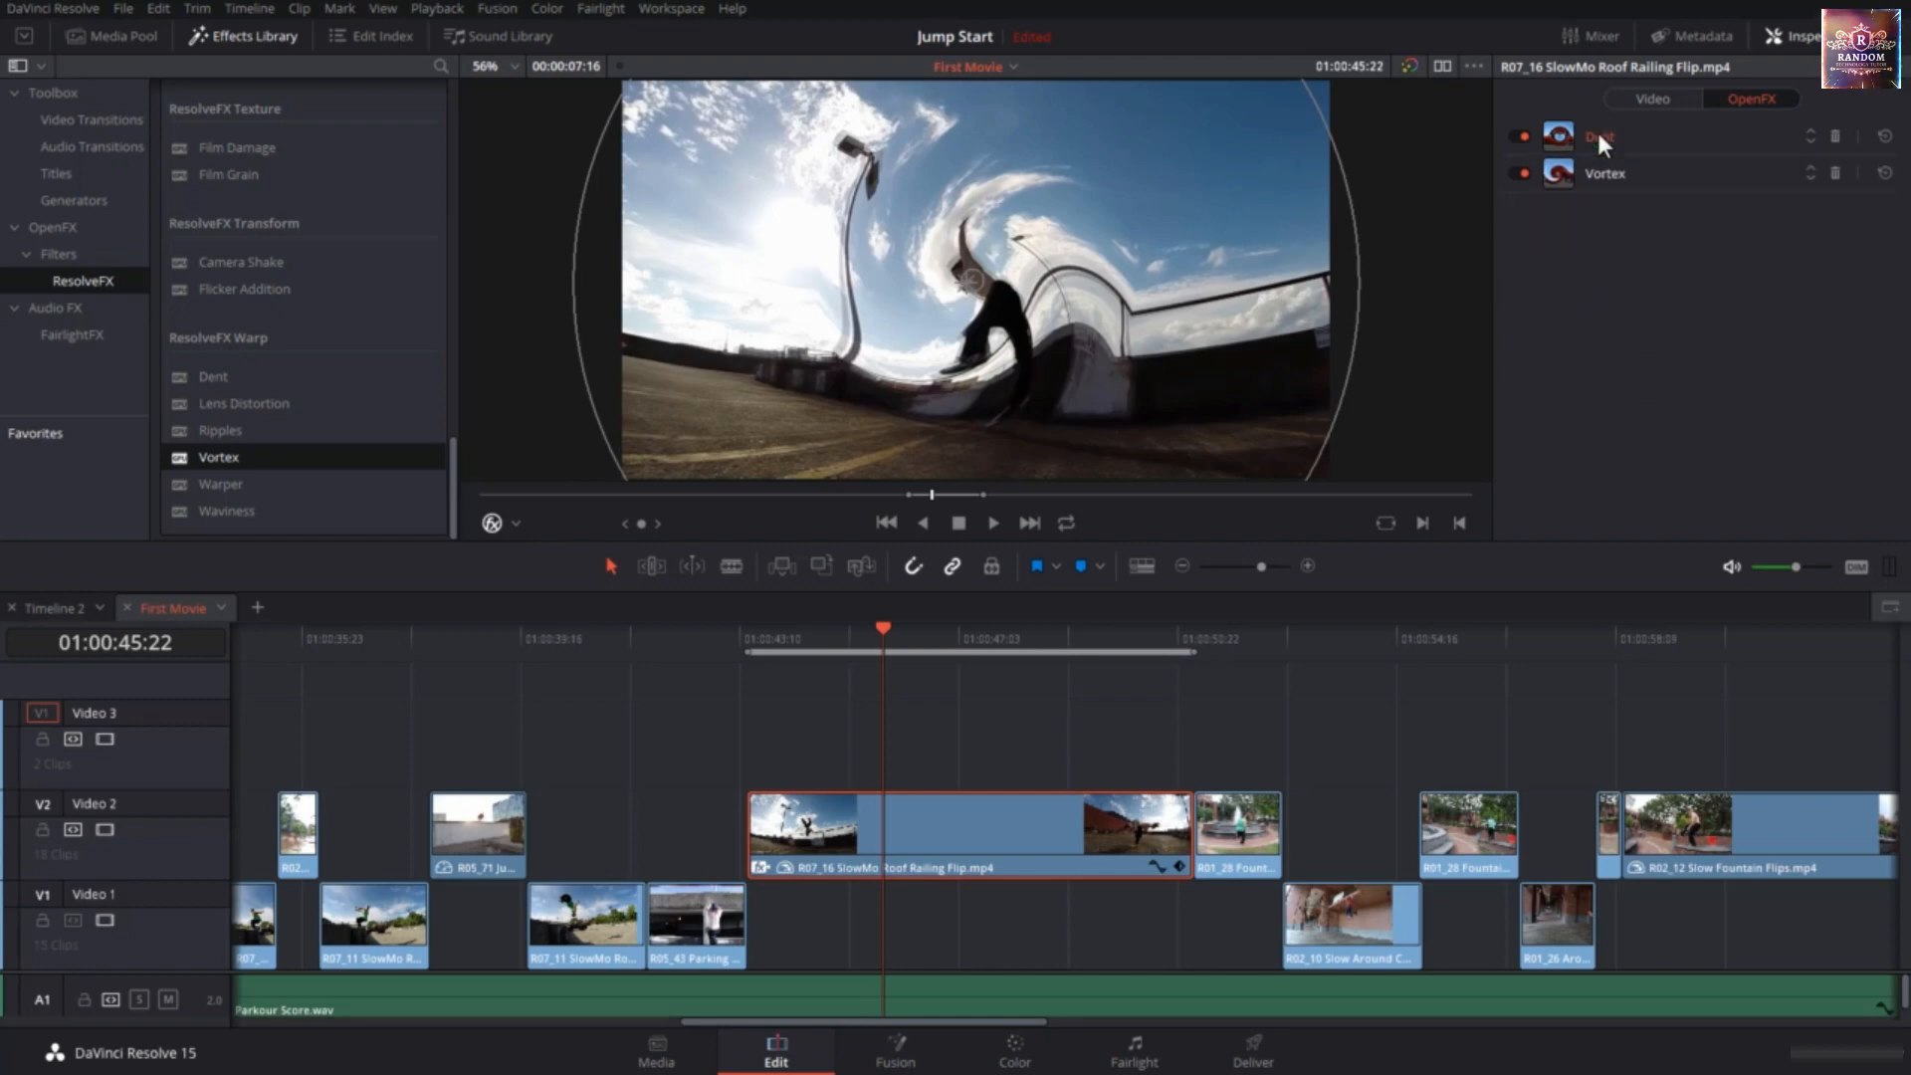
pyautogui.click(1623, 179)
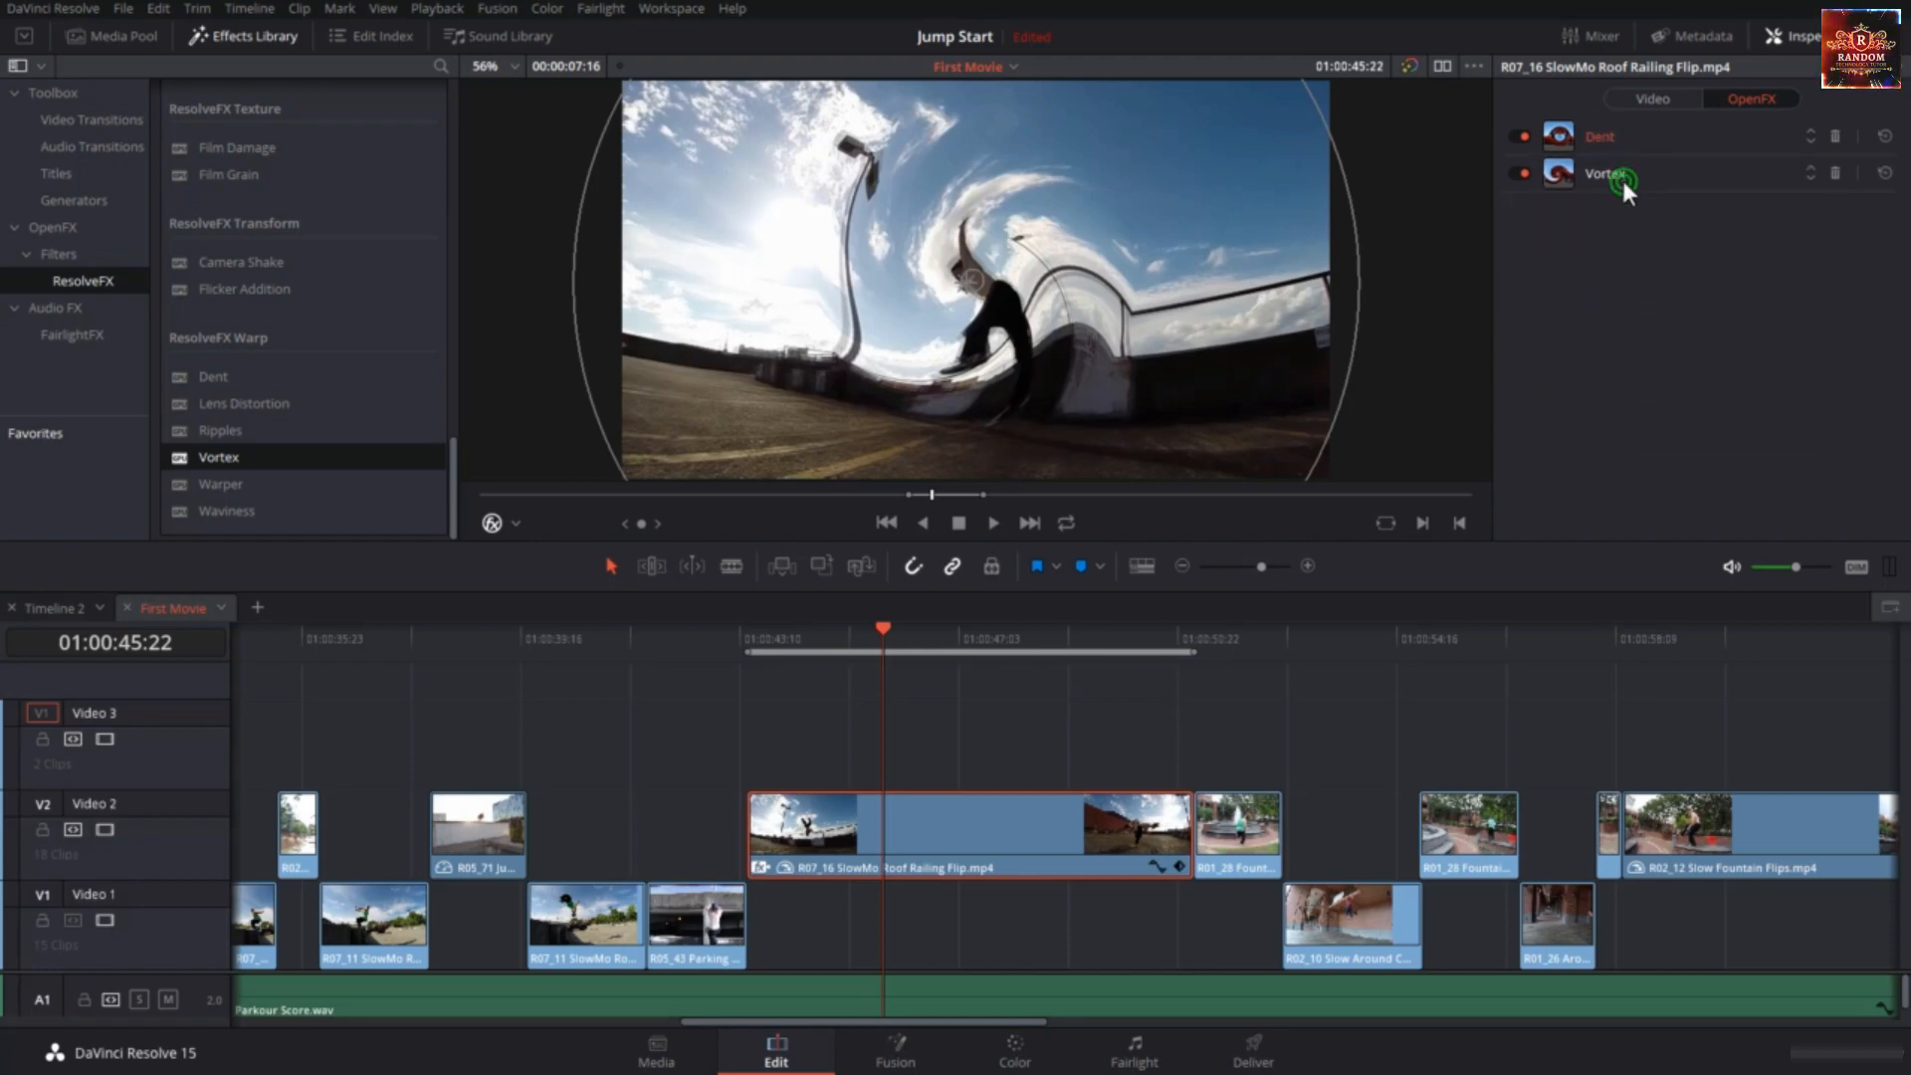
pyautogui.click(1614, 179)
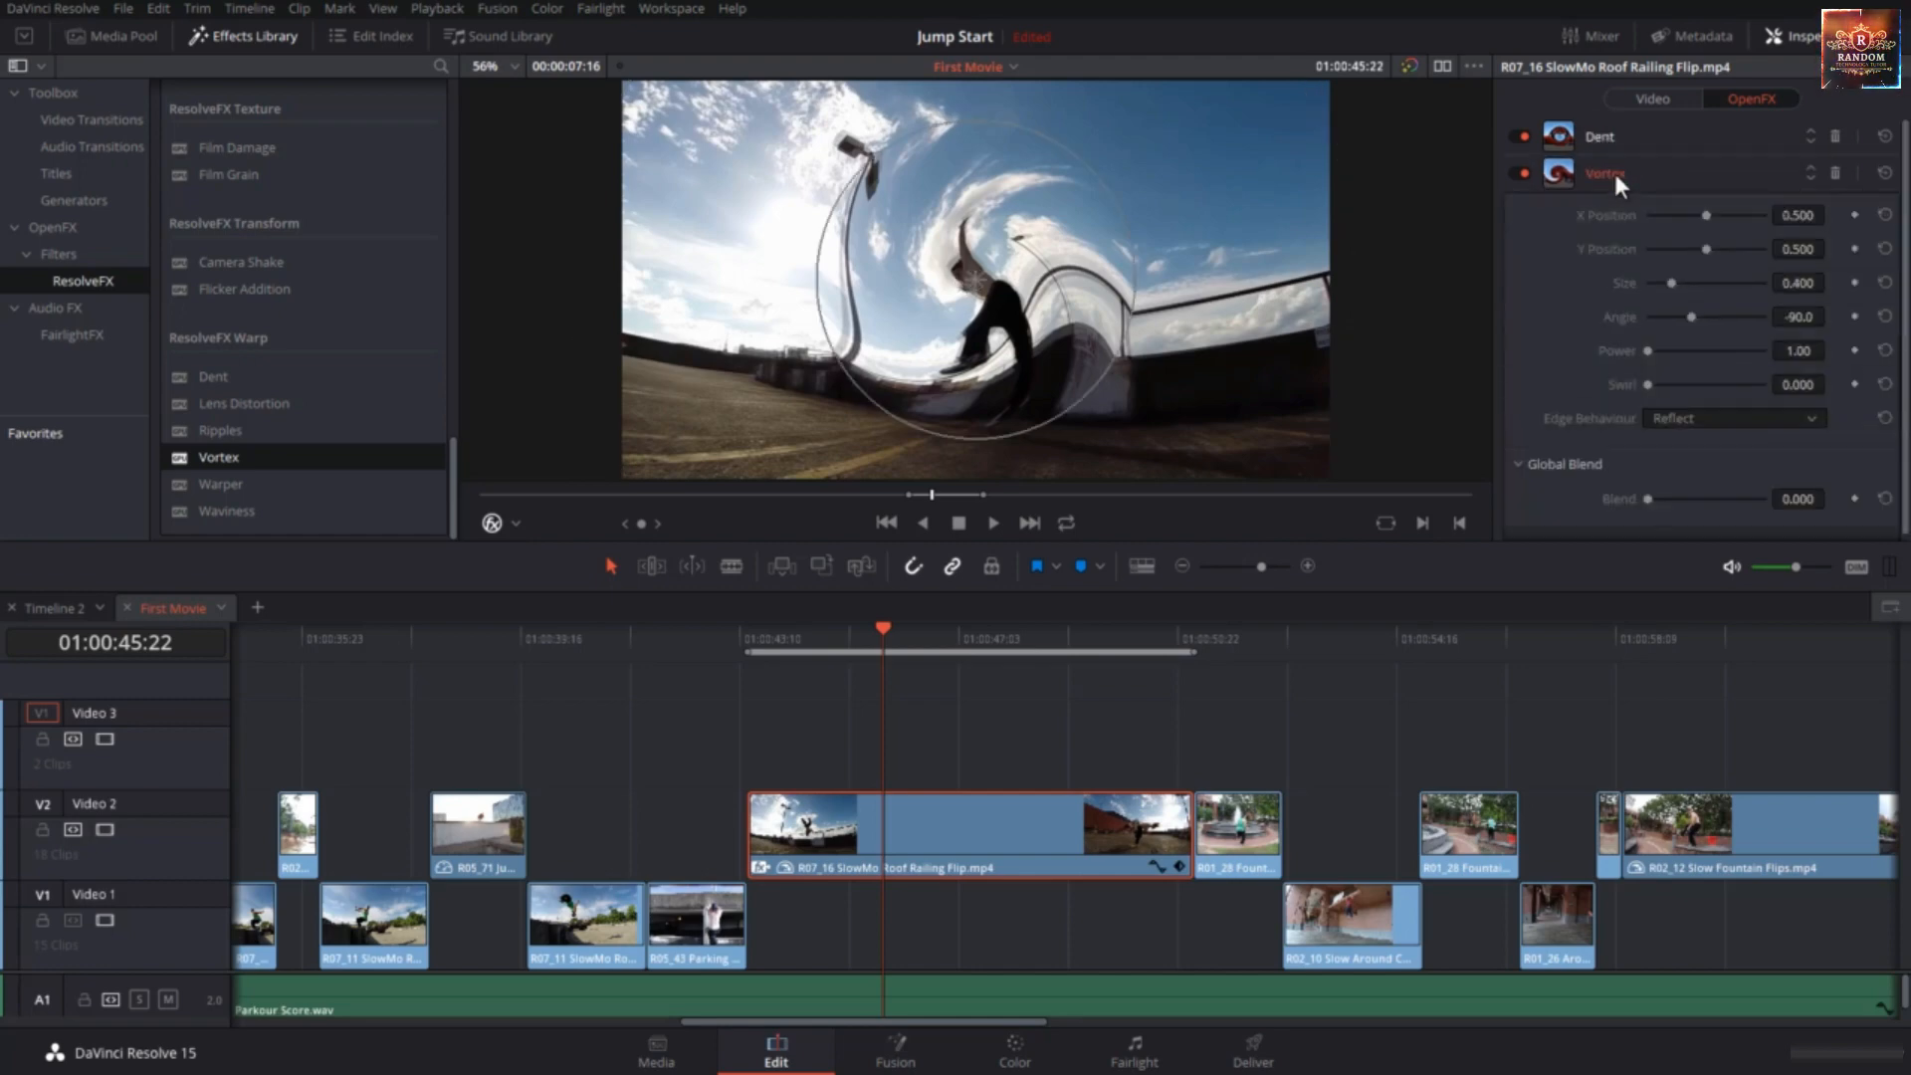
# Collapse the Vortex settings, move Vortex above Dent in the clip's filter order, and collapse Vortex again.
pyautogui.scroll(-2, 1706, 437)
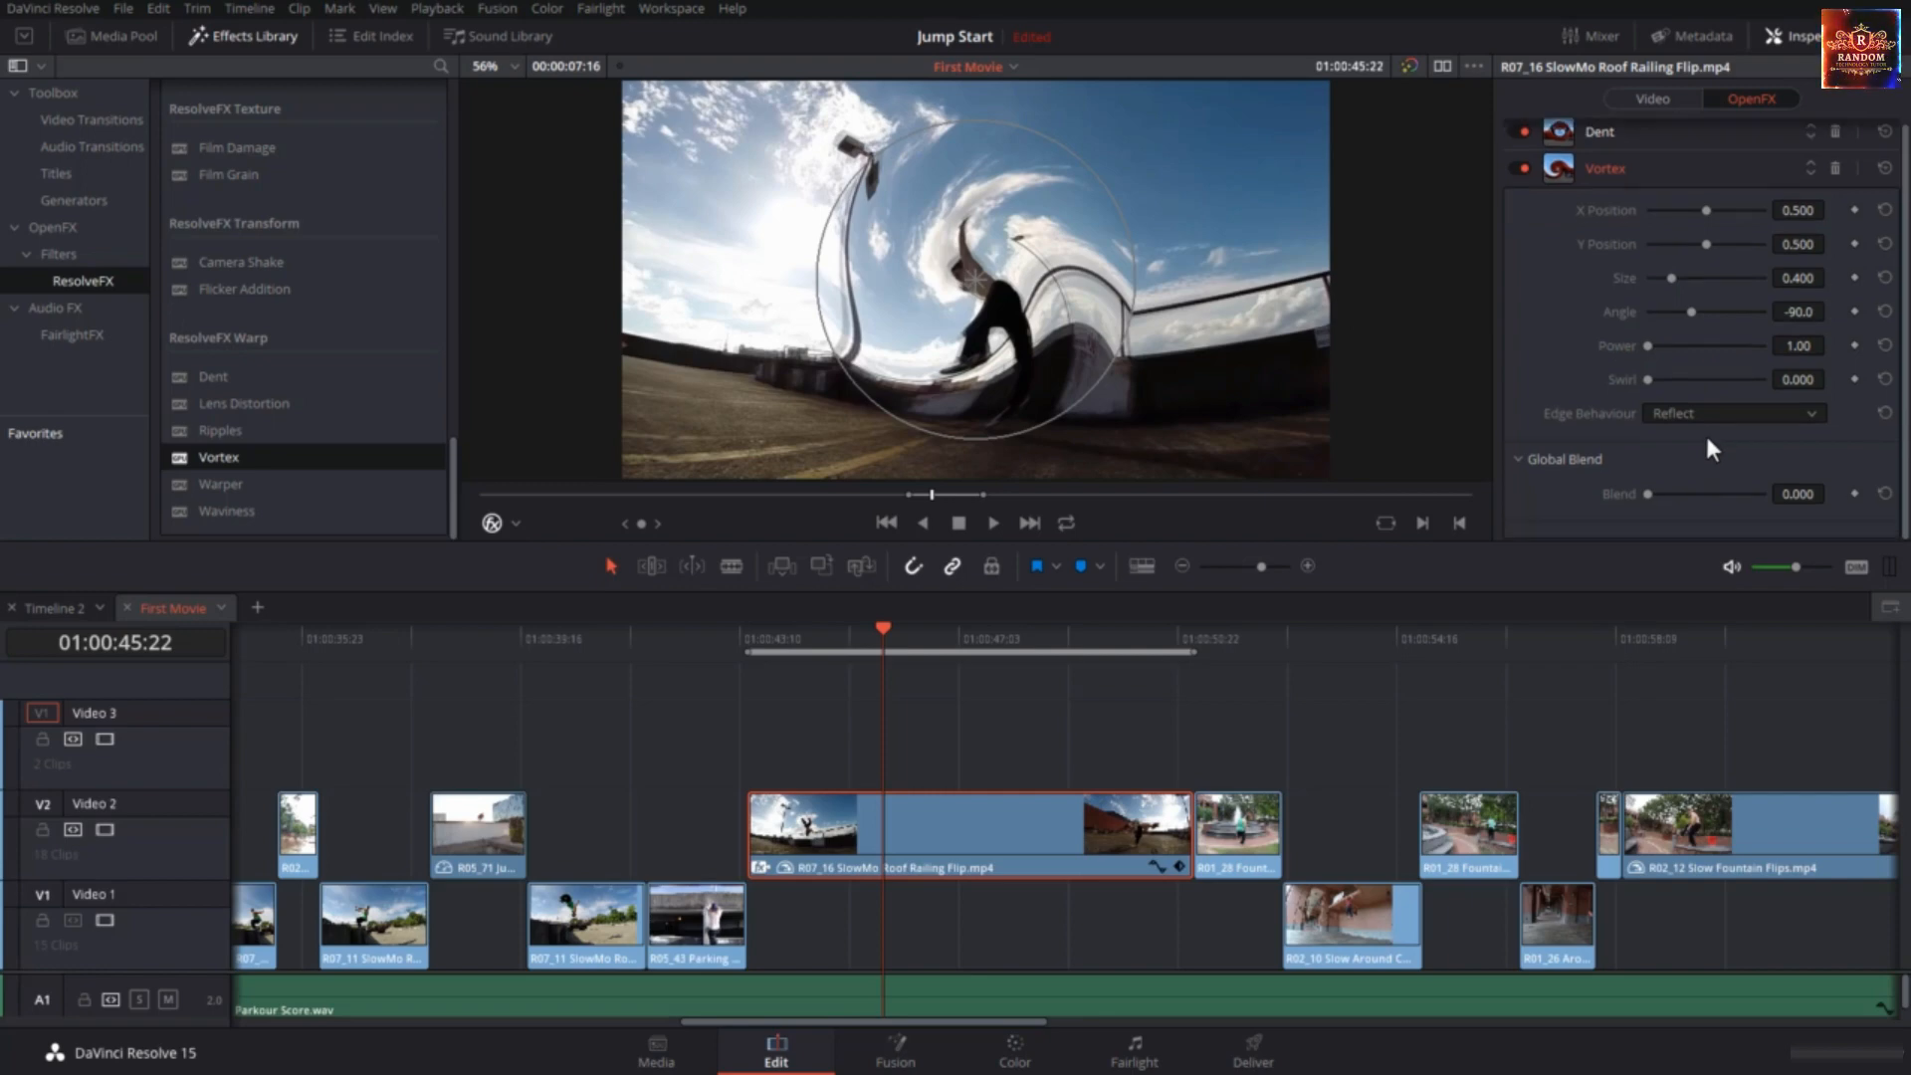
pyautogui.scroll(1, 1704, 432)
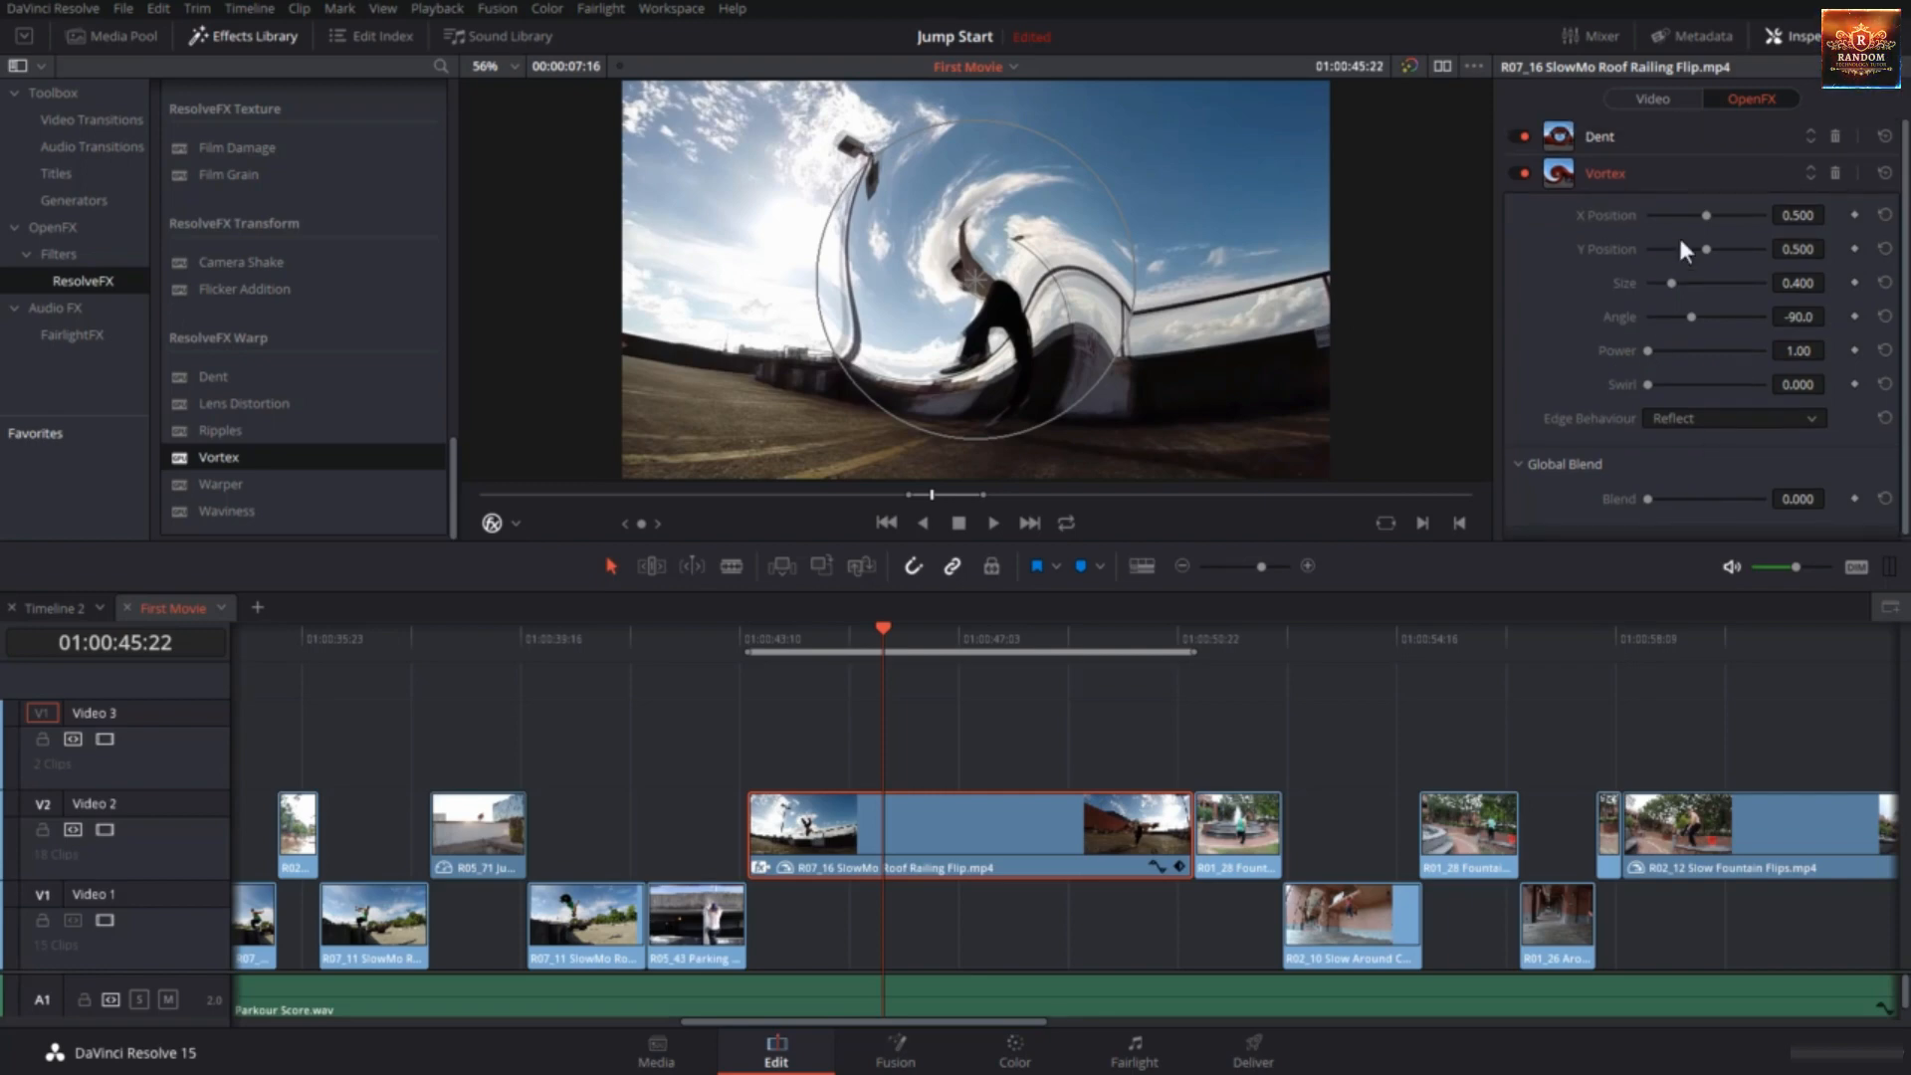
pyautogui.click(1604, 174)
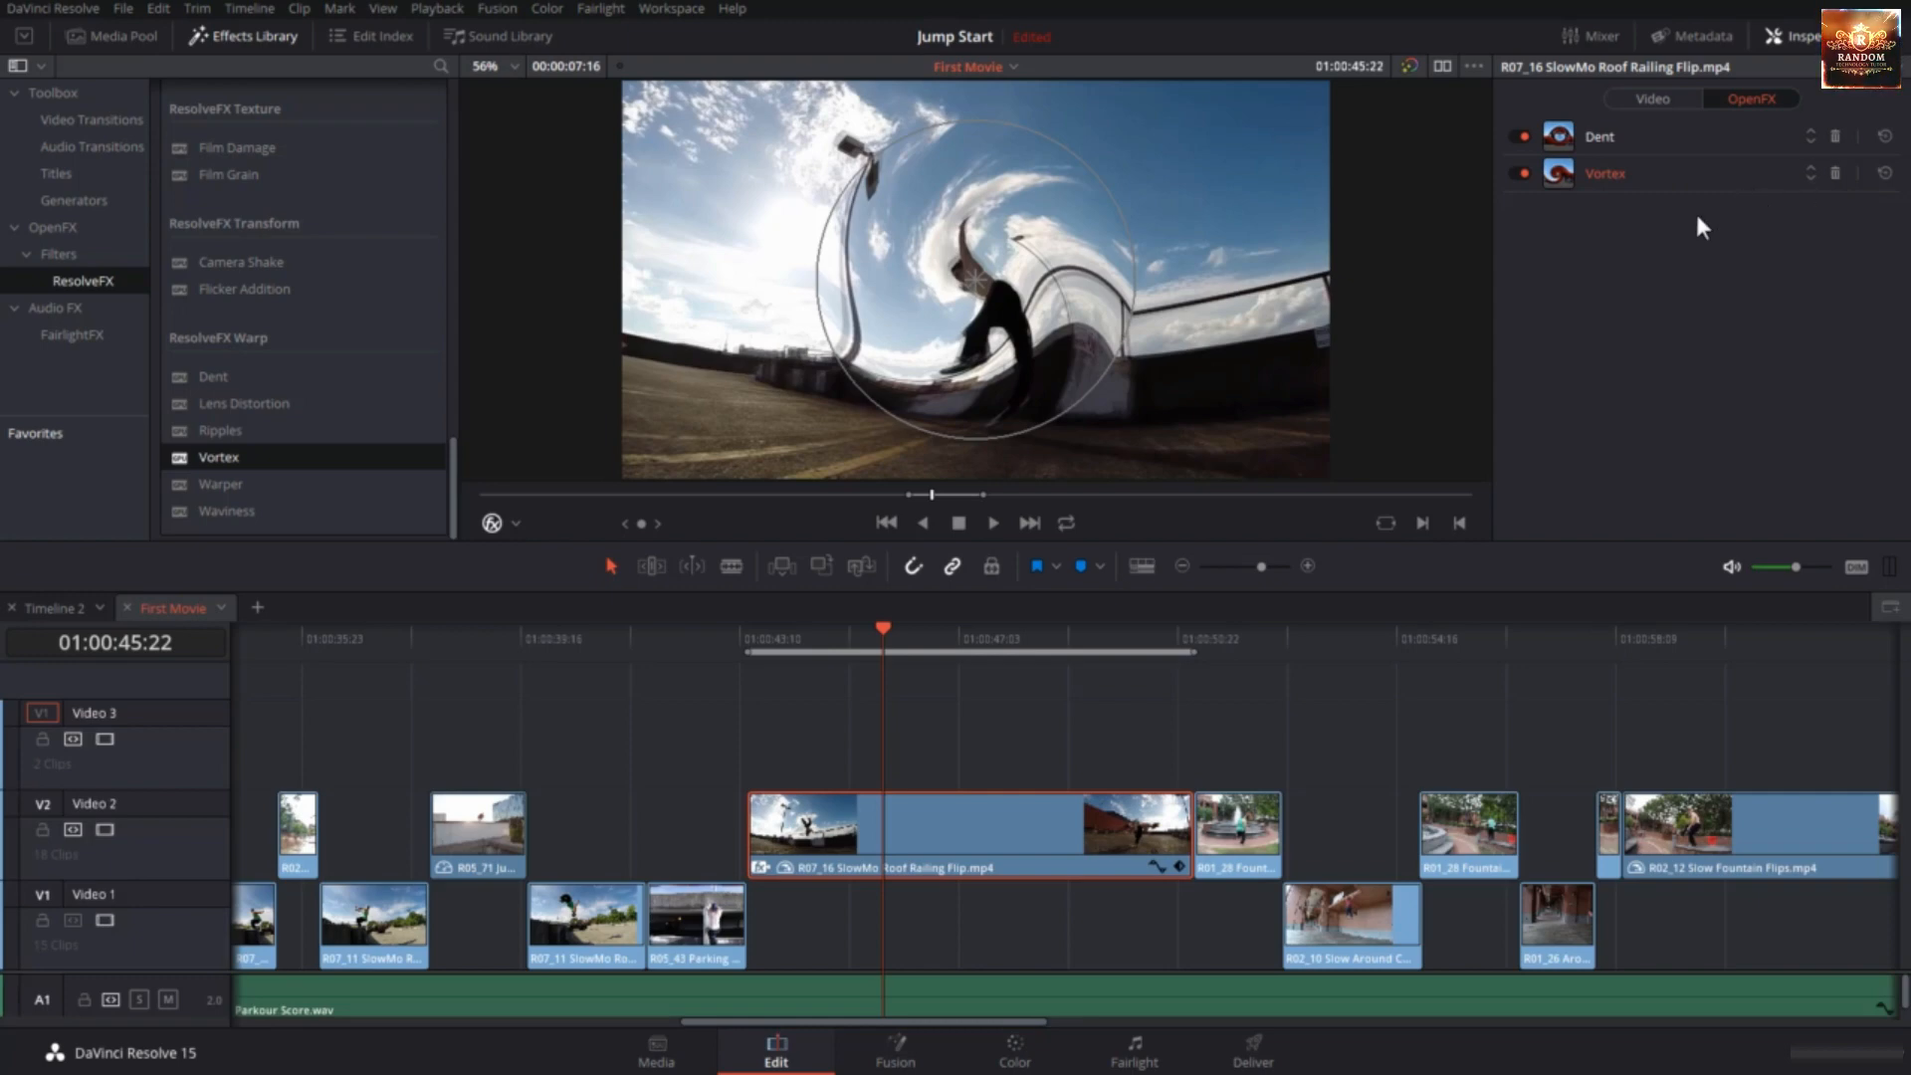
pyautogui.click(1809, 168)
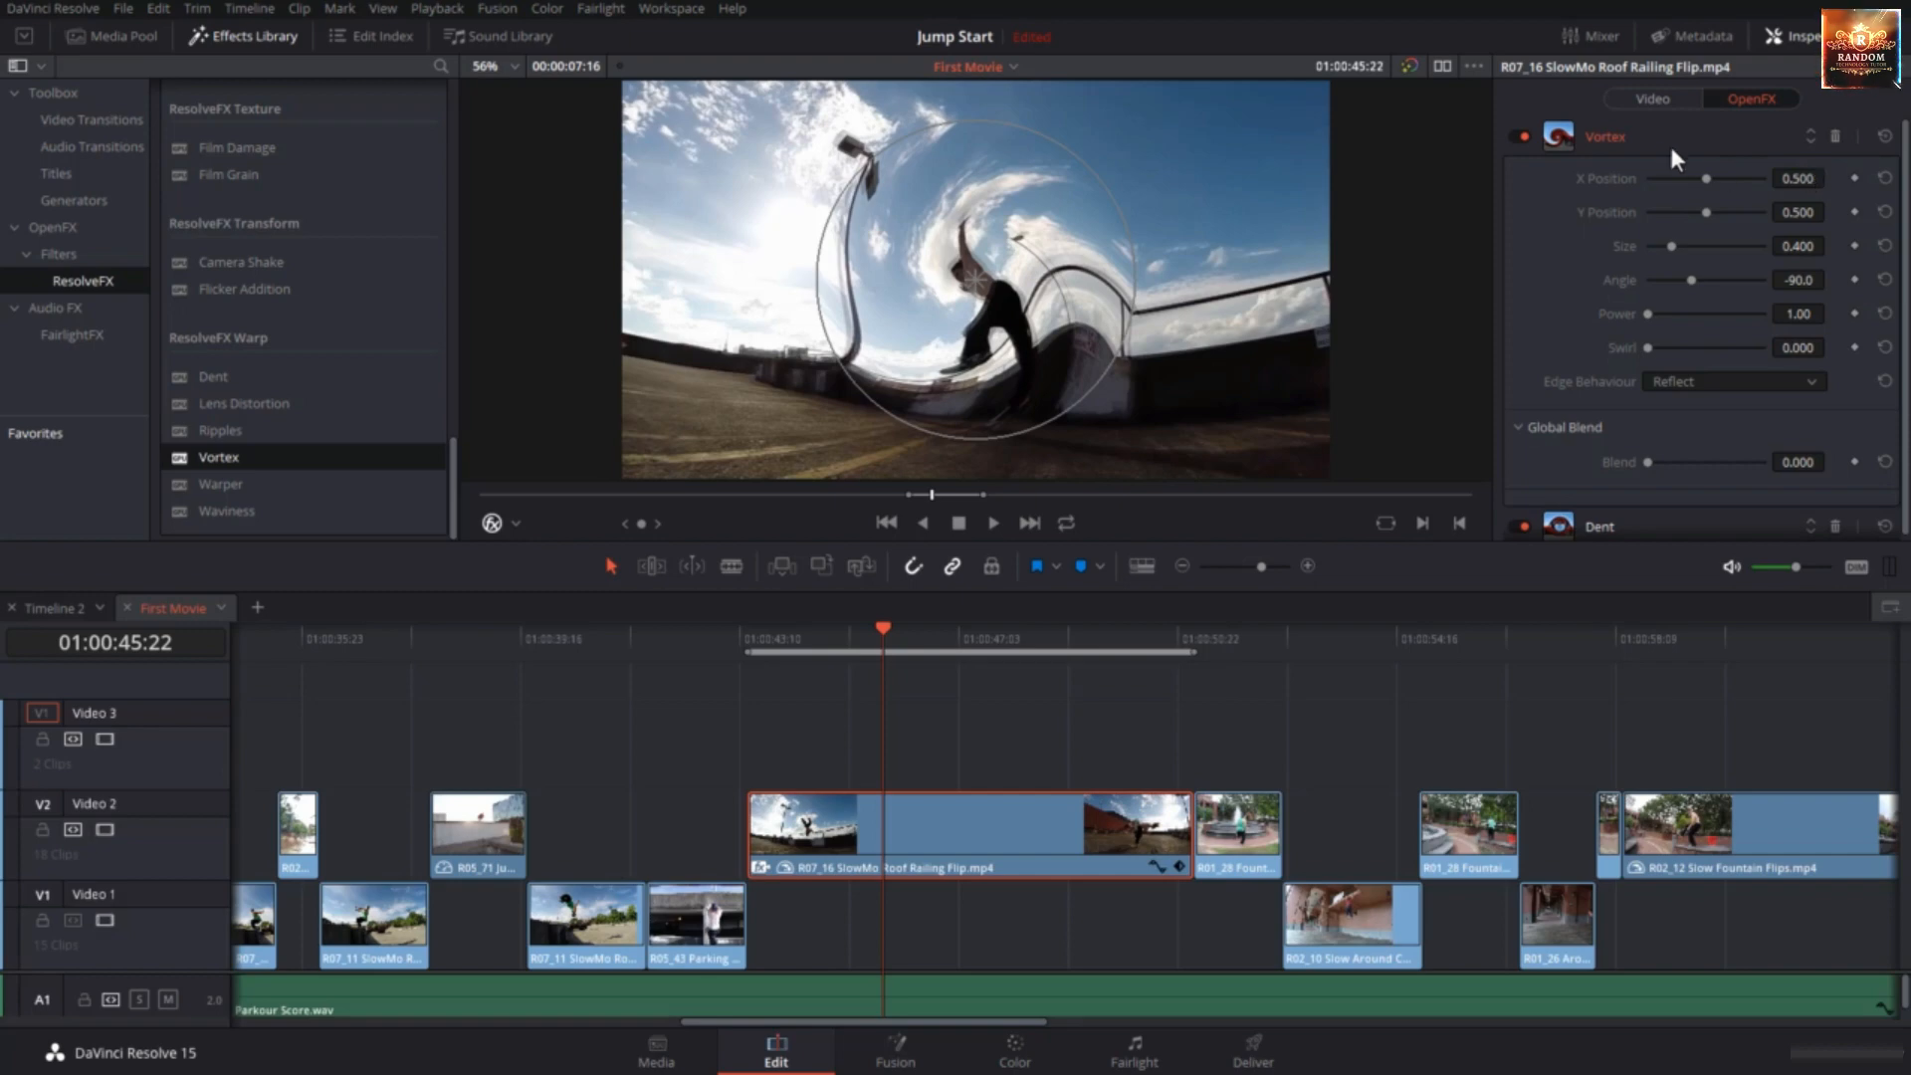
pyautogui.click(1635, 138)
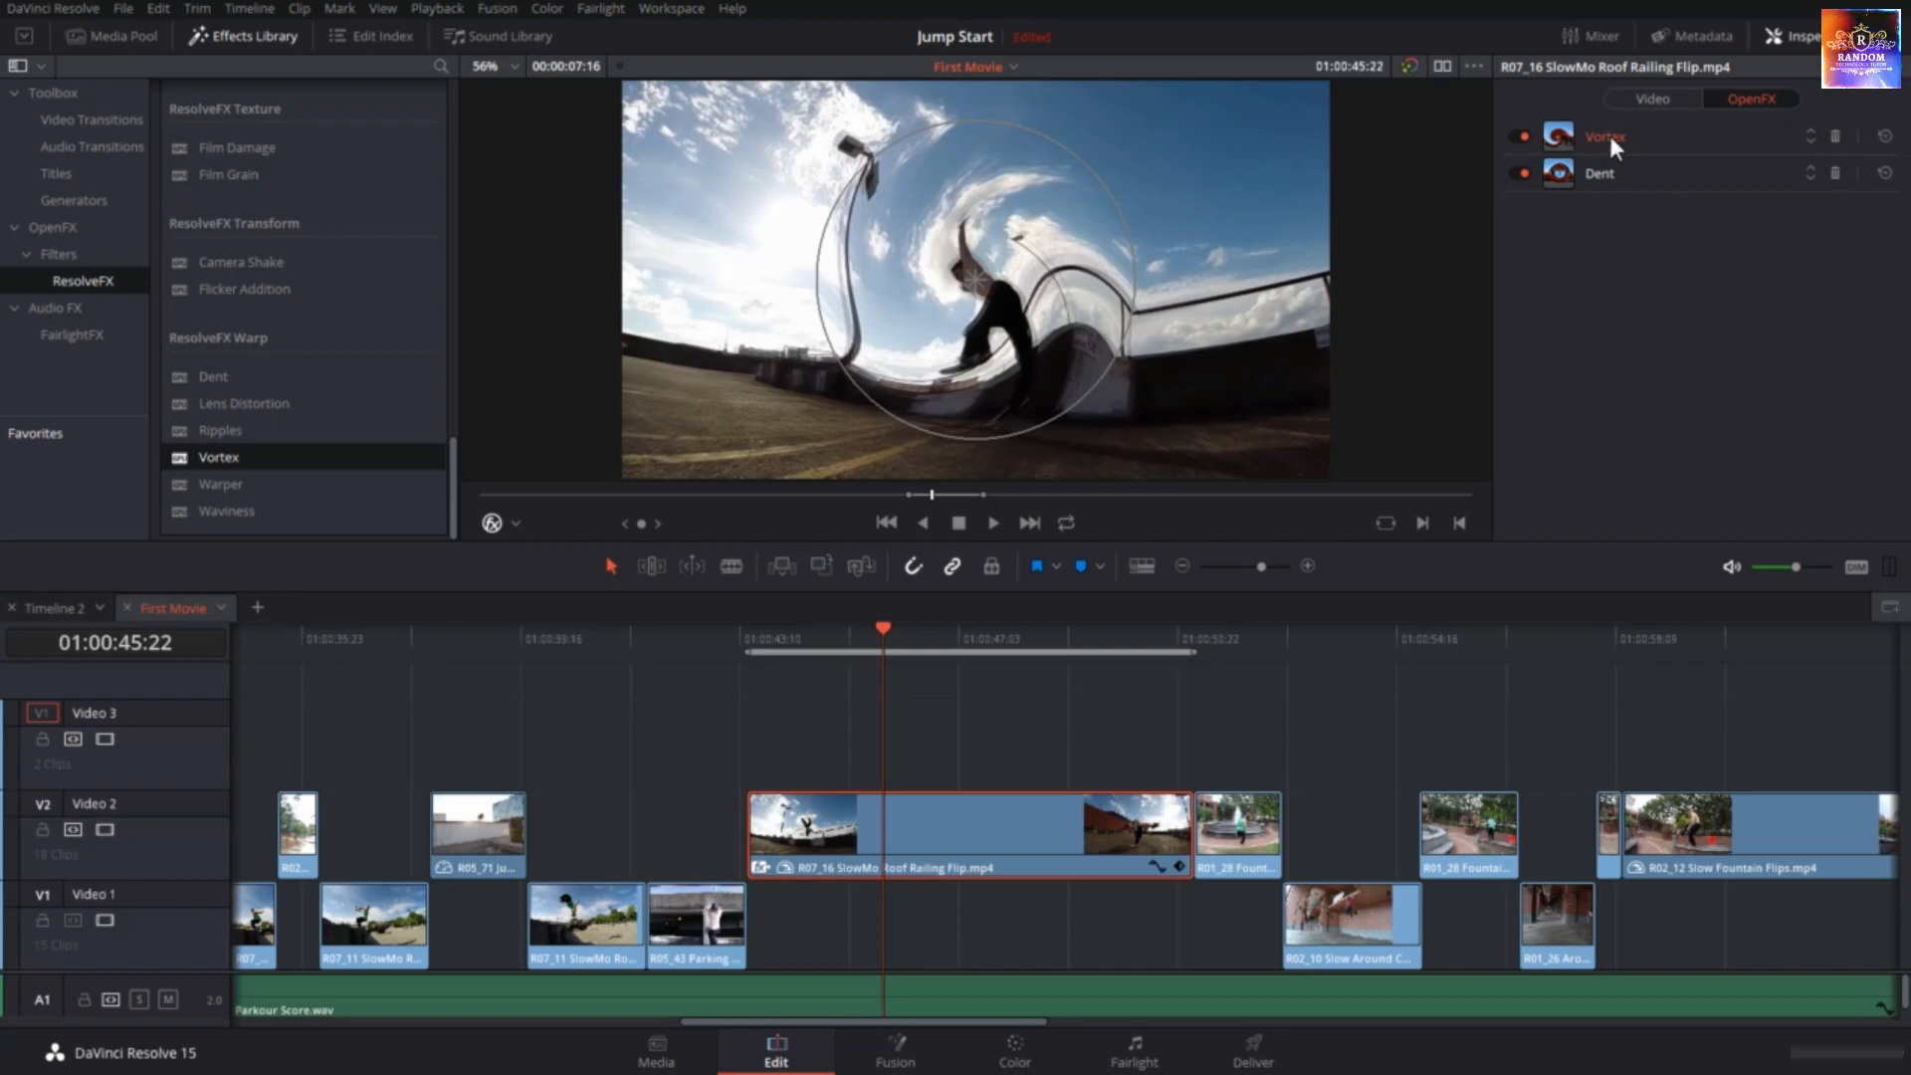
# Remove the Vortex and Dent filters from the Roof Railing Flip clip, apply Light Rays in their place and show its settings.
pyautogui.click(1836, 141)
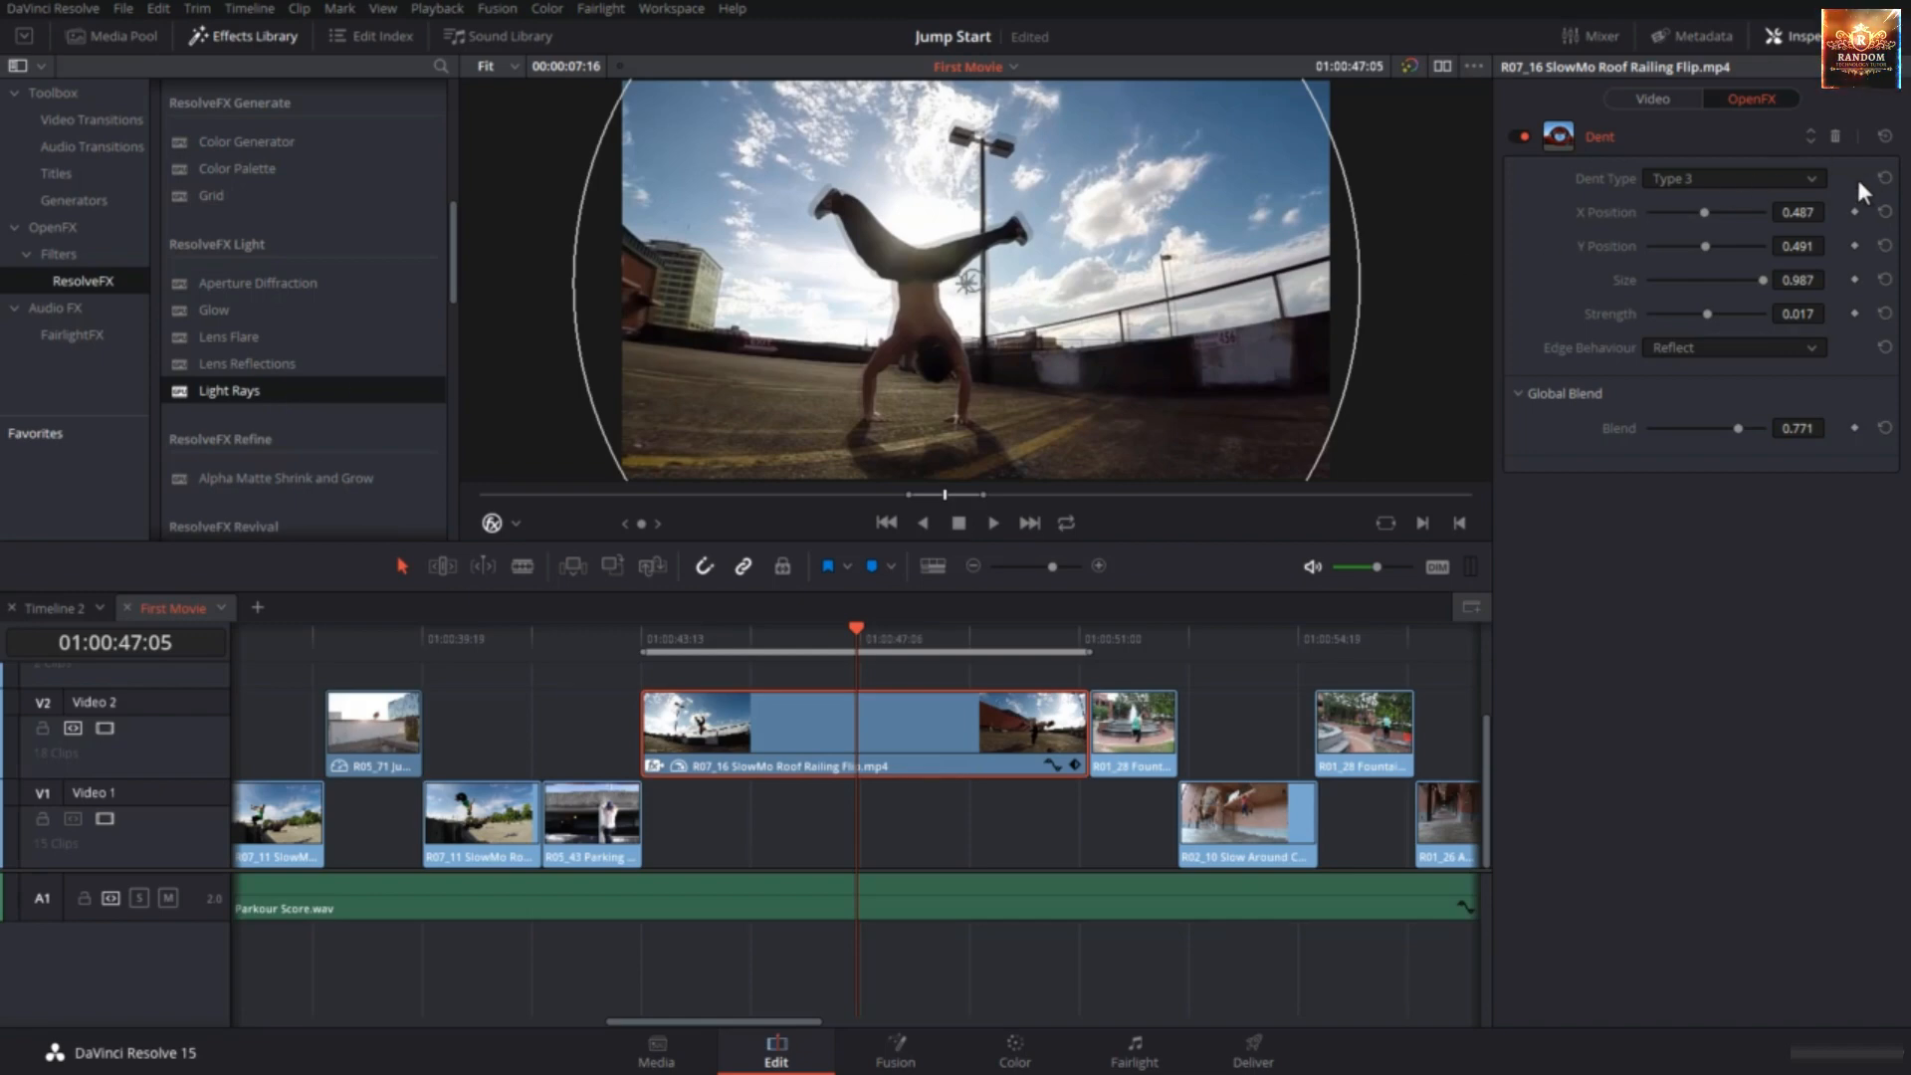
pyautogui.click(1834, 138)
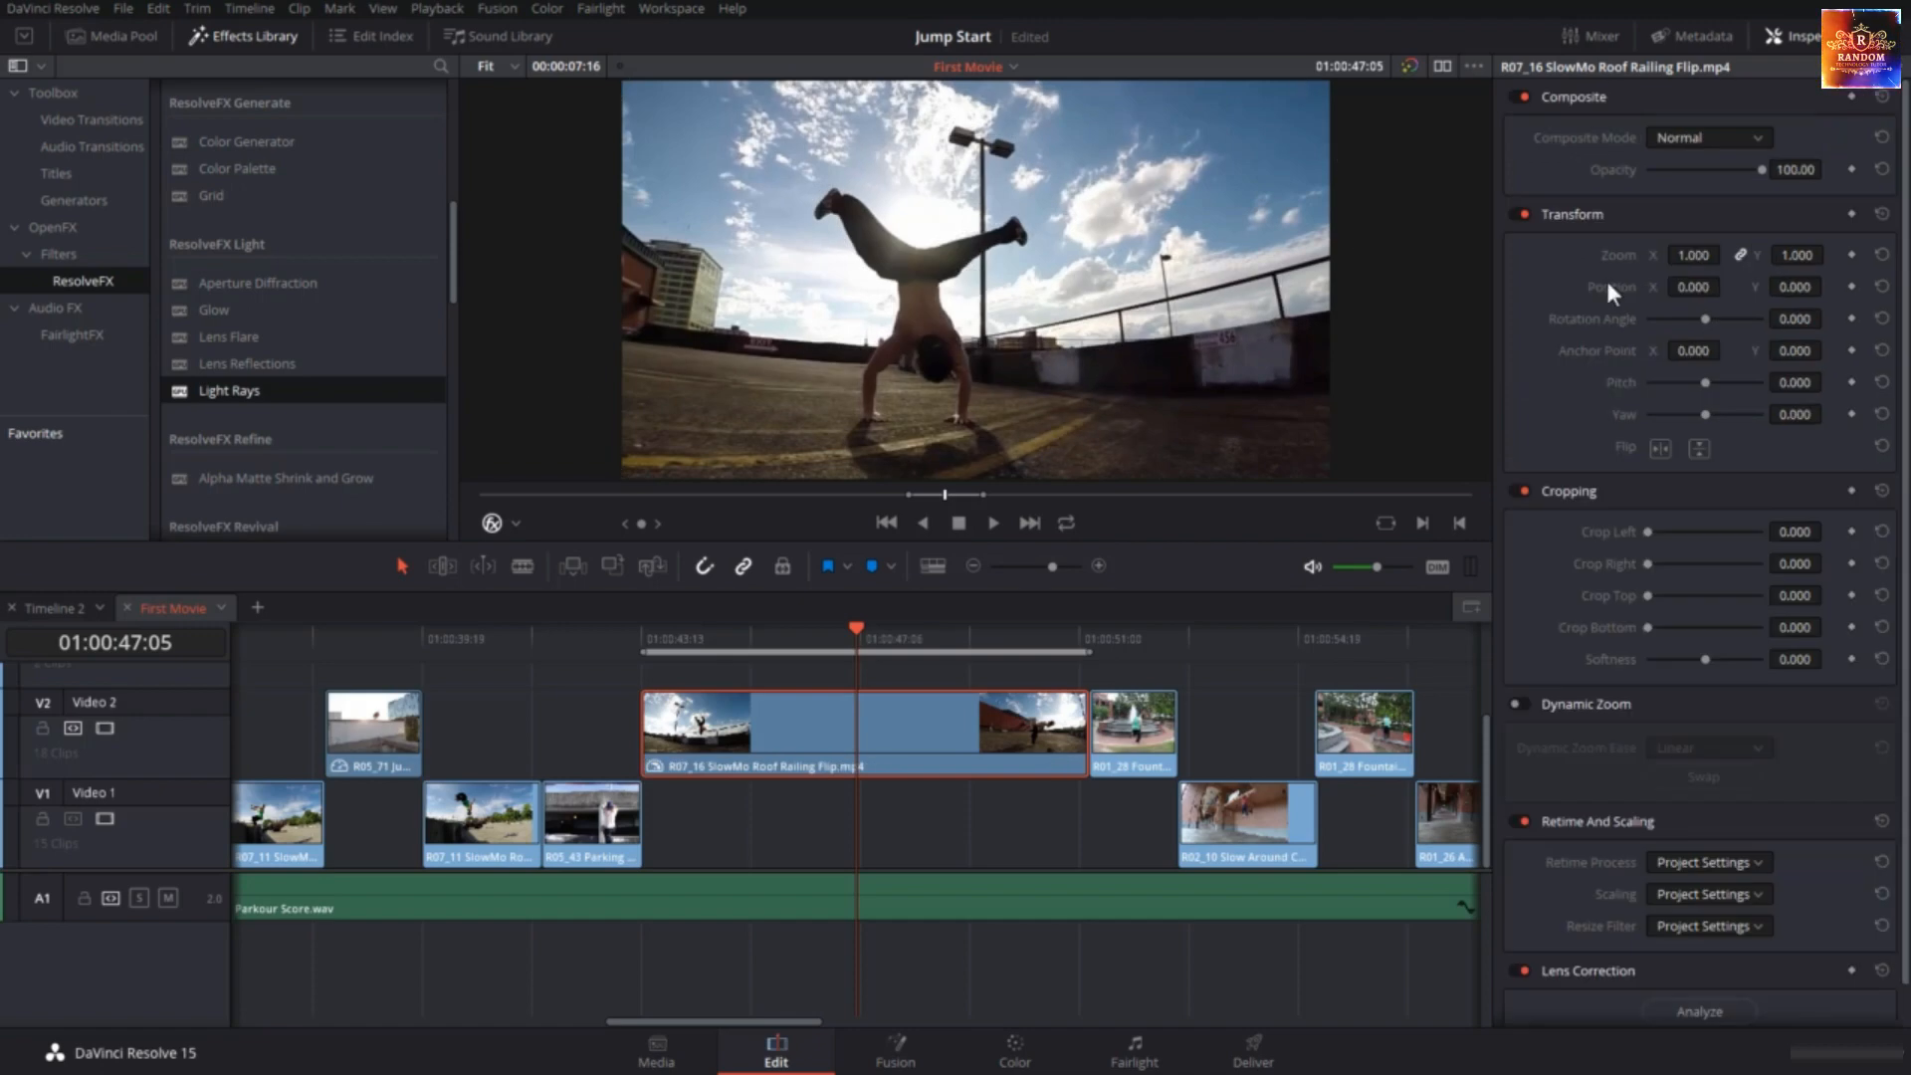
pyautogui.click(223, 390)
pyautogui.moveTo(223, 390); pyautogui.dragTo(917, 733)
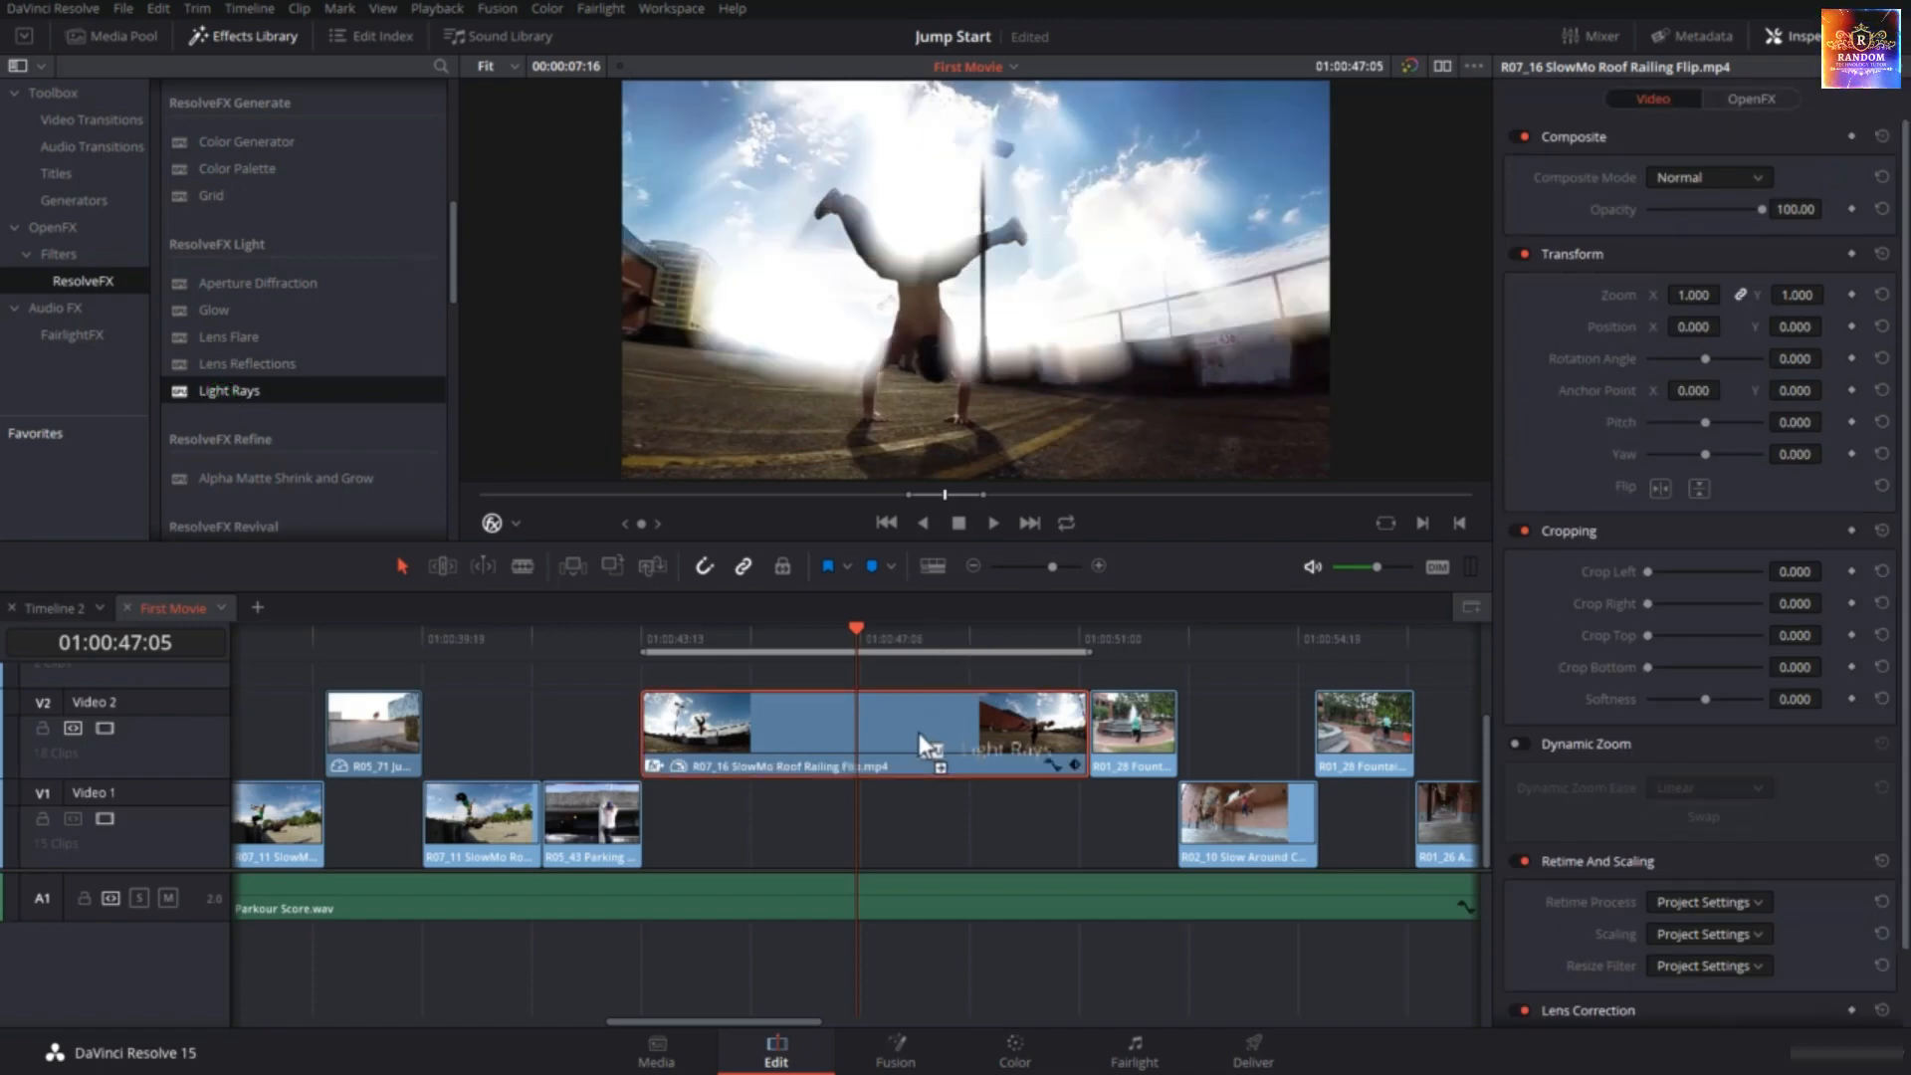
pyautogui.click(1749, 99)
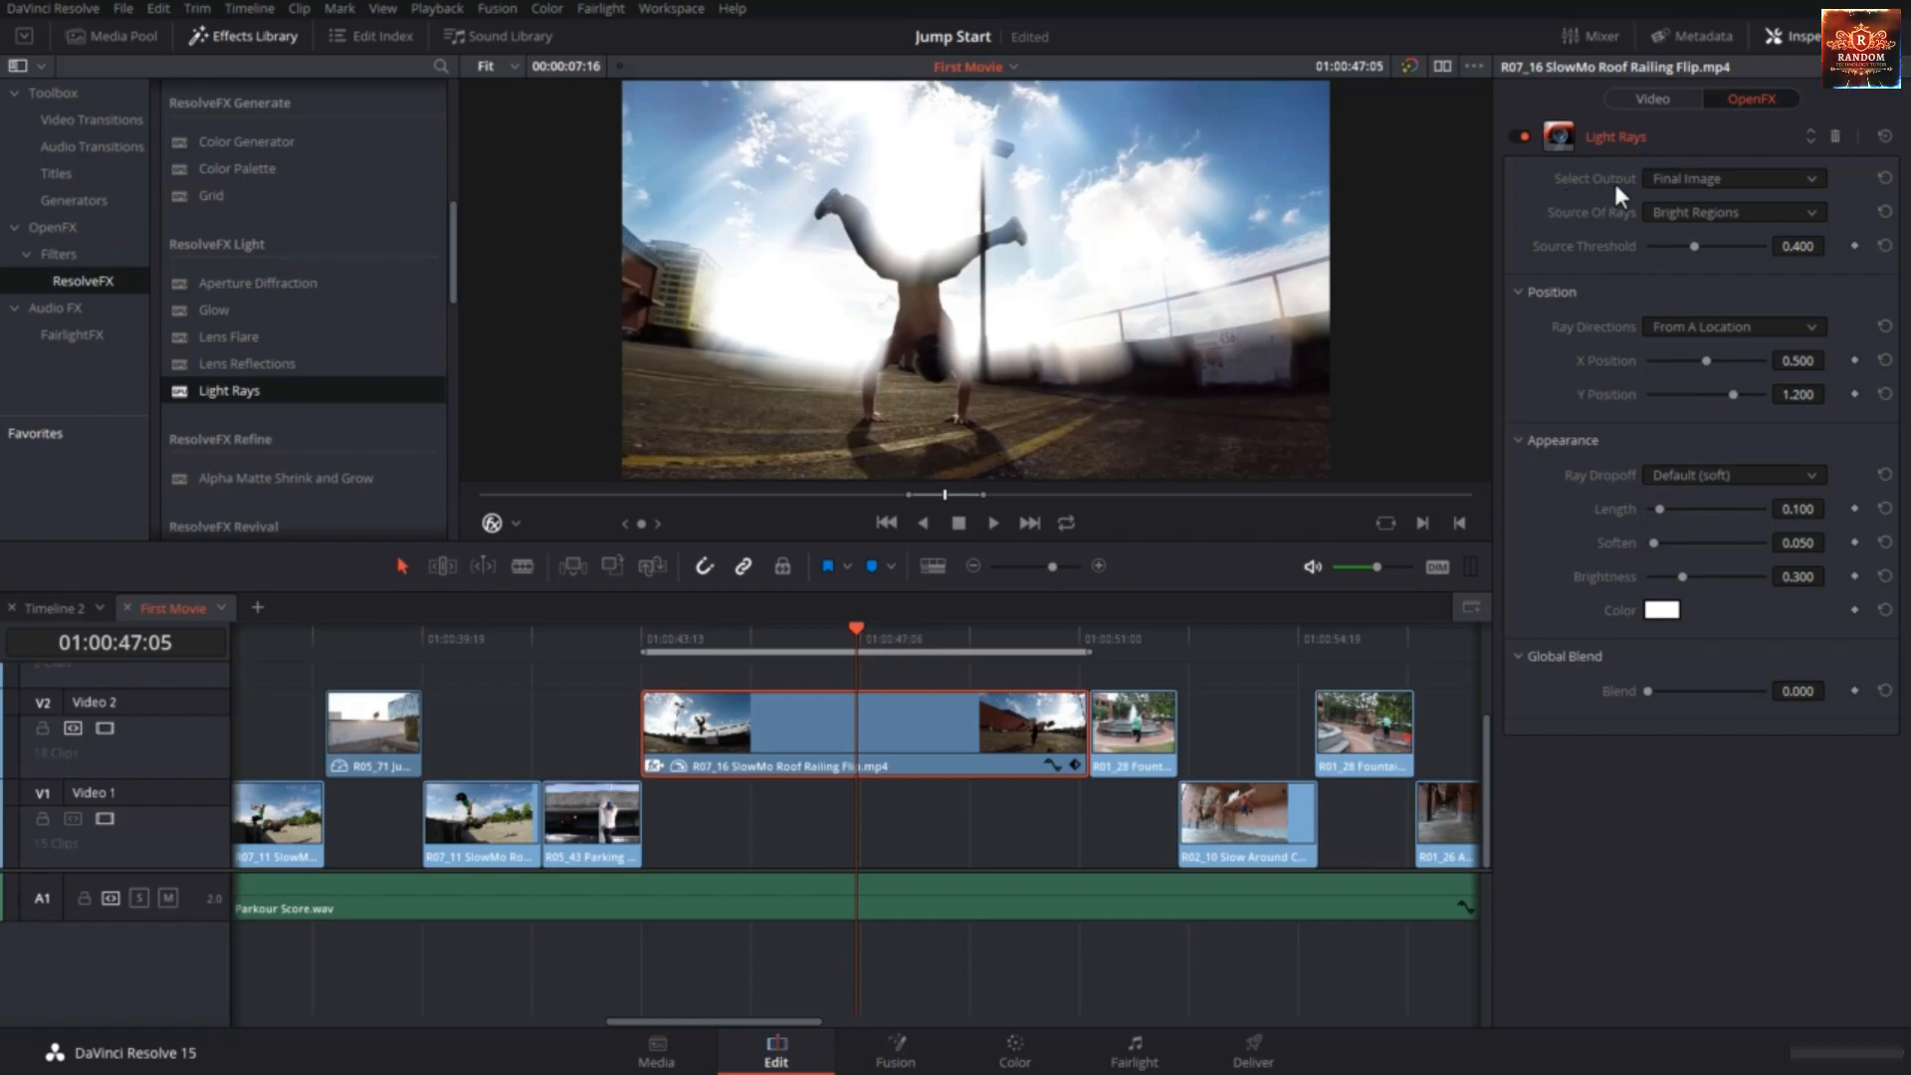
# Preview the Light Rays output as Source Regions and as Light Rays Alone, and return it to Final Image.
pyautogui.click(1672, 181)
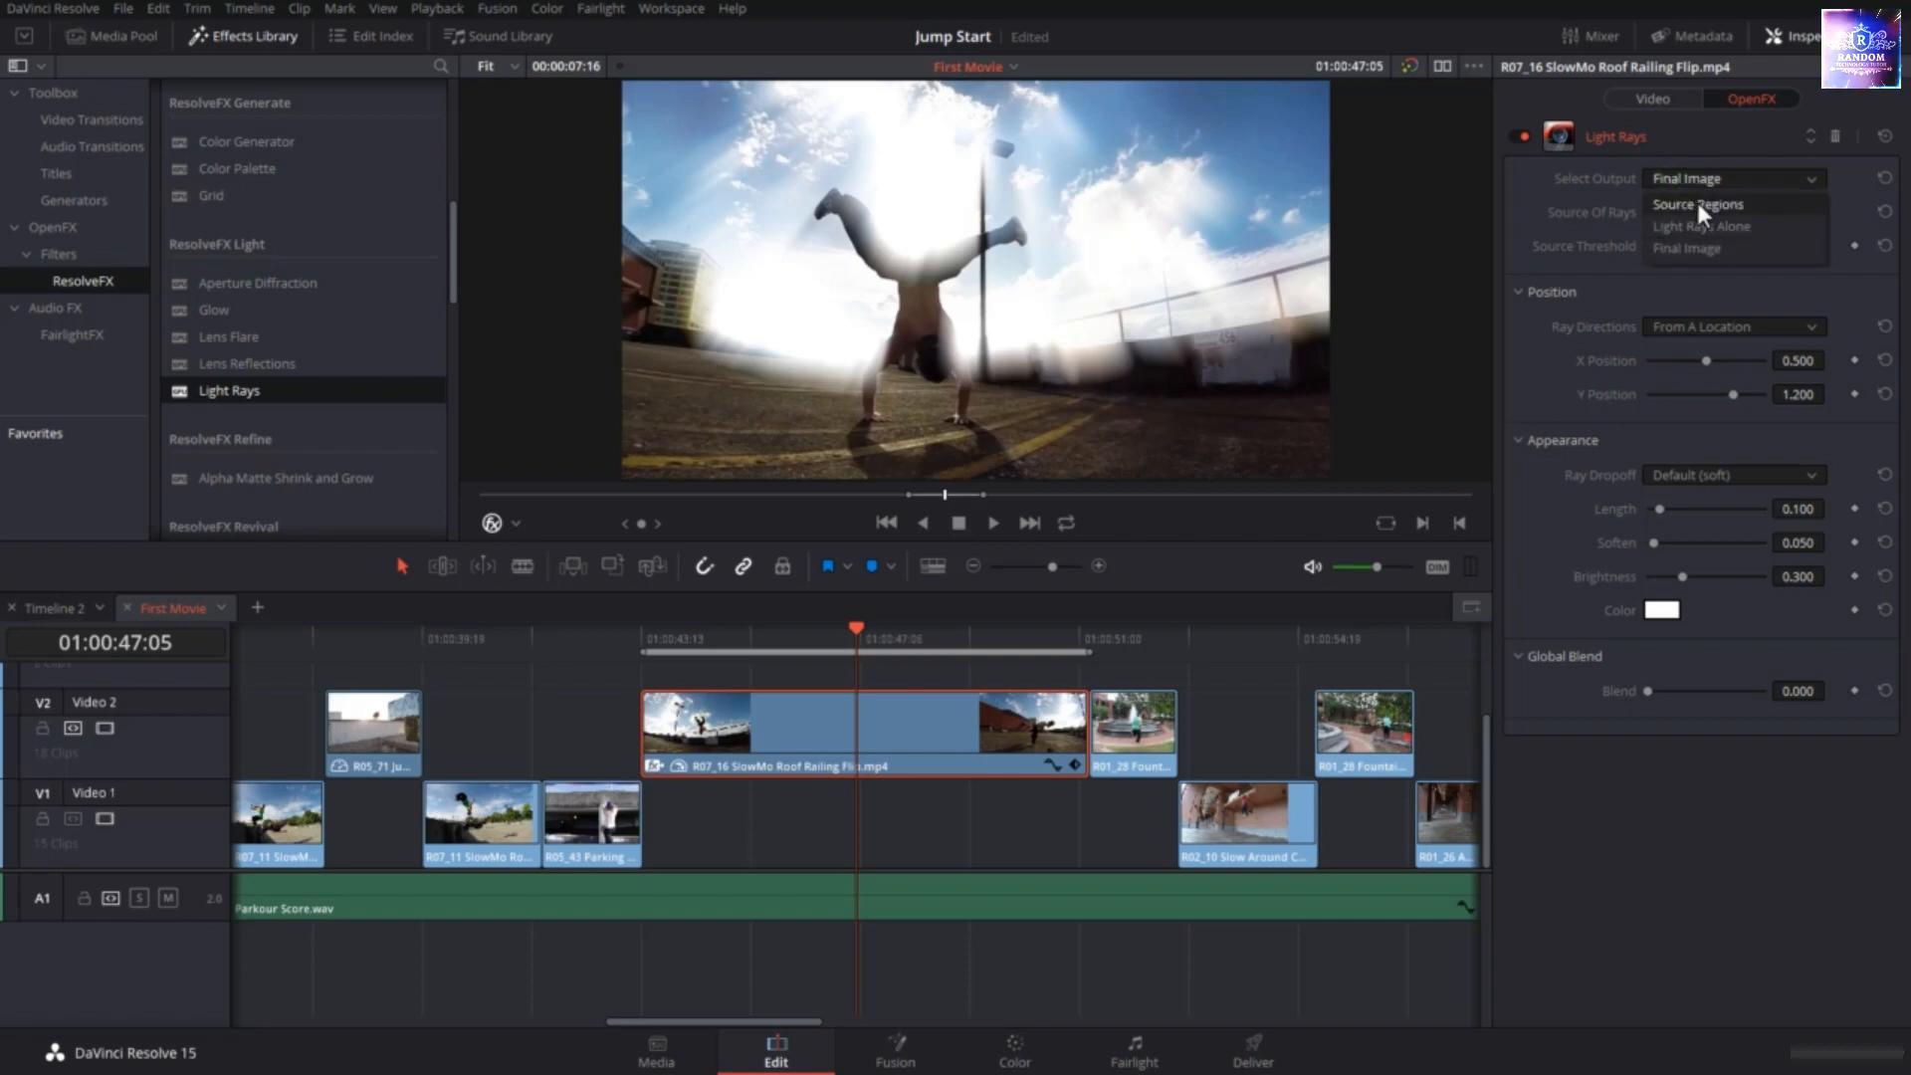
pyautogui.click(1698, 203)
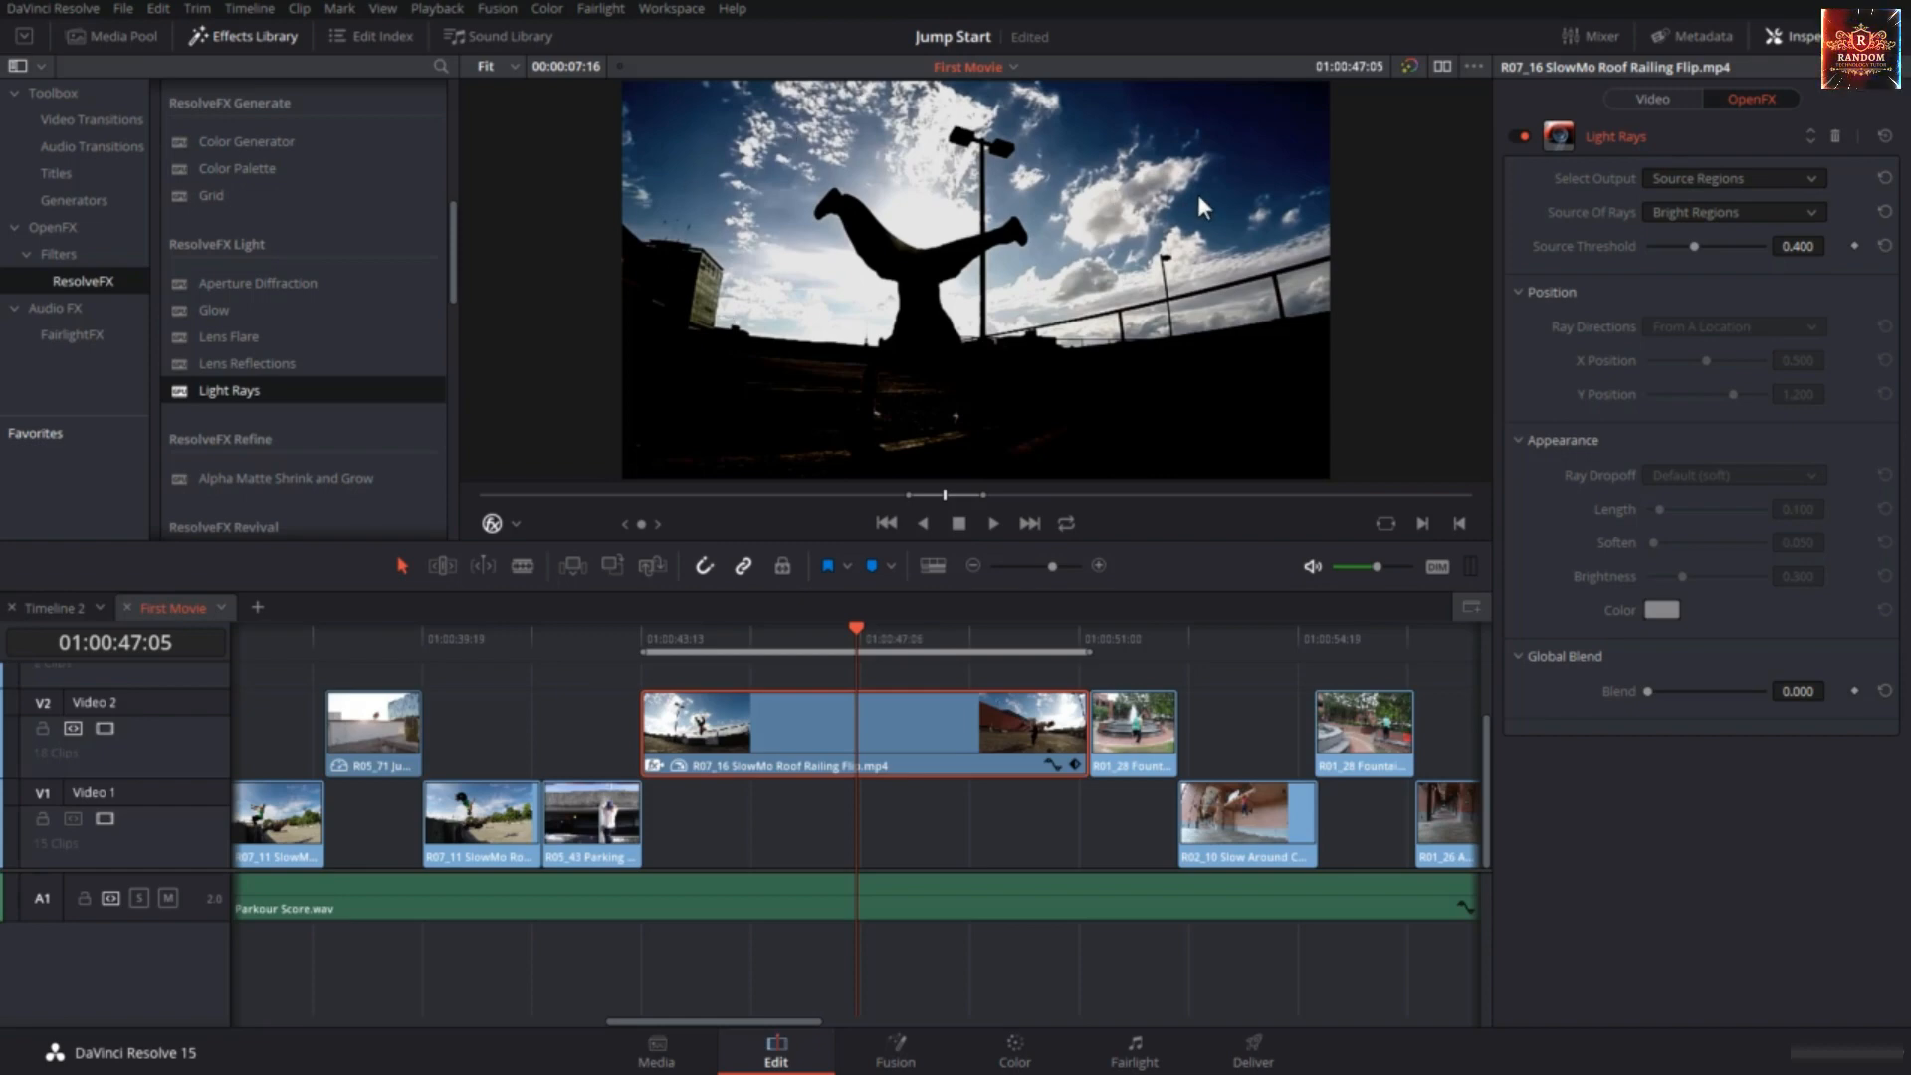
pyautogui.click(1686, 178)
pyautogui.click(1705, 224)
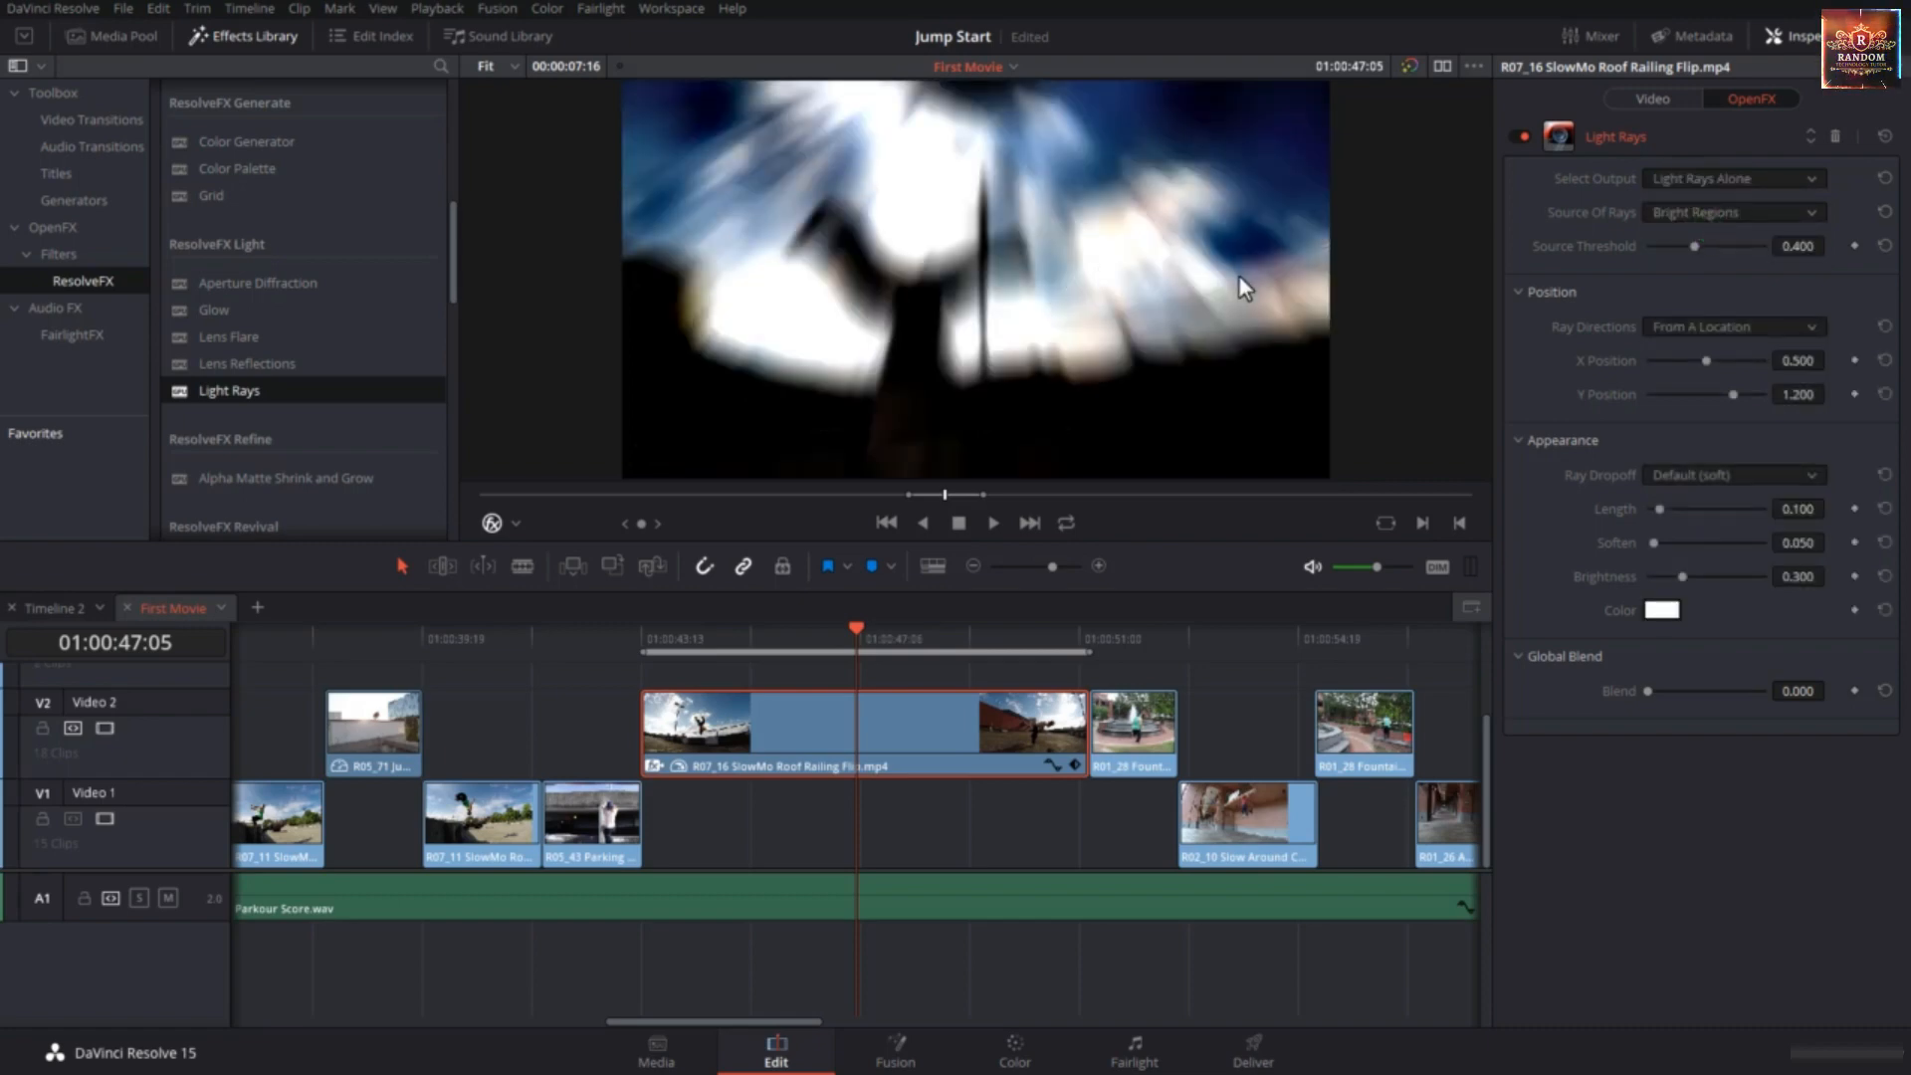
pyautogui.click(1666, 181)
pyautogui.click(1686, 249)
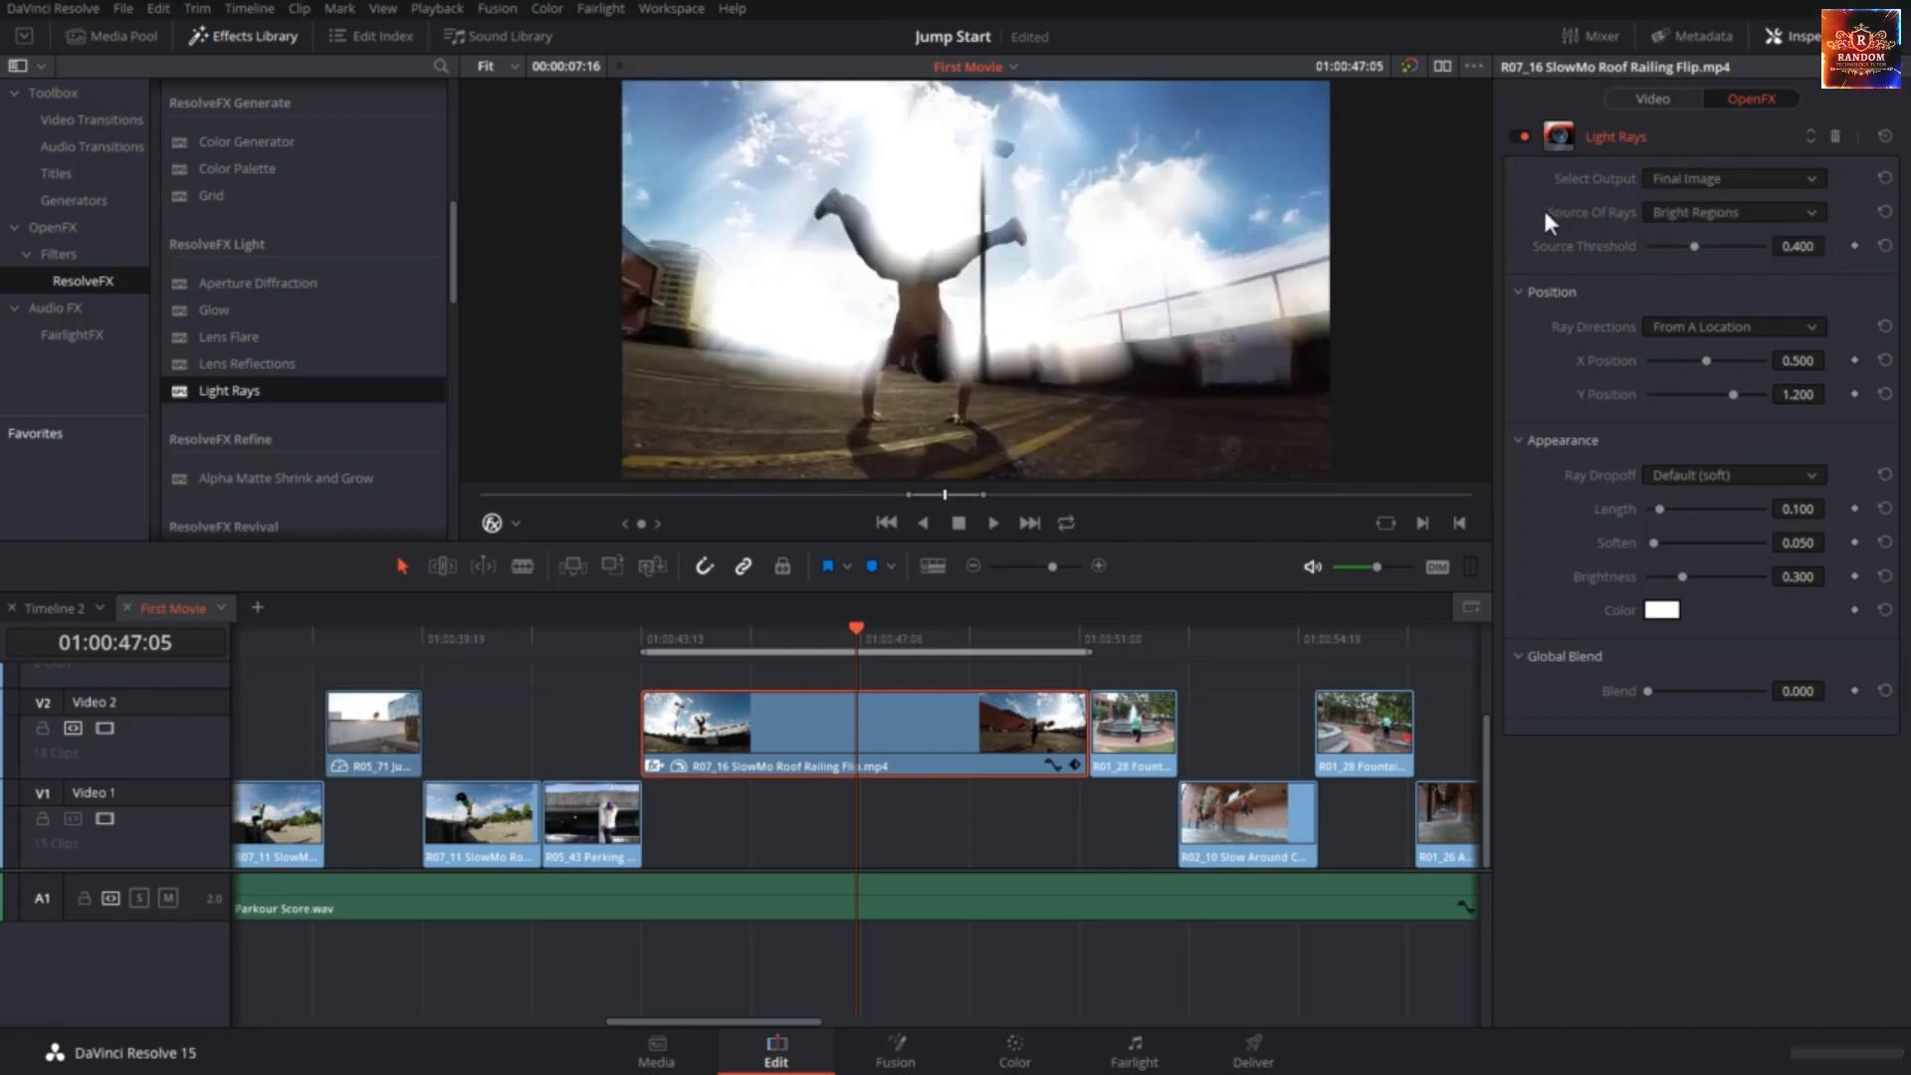
# Set the source of rays to Edges, and try a source threshold of 0 before resetting it to its default.
pyautogui.click(1674, 209)
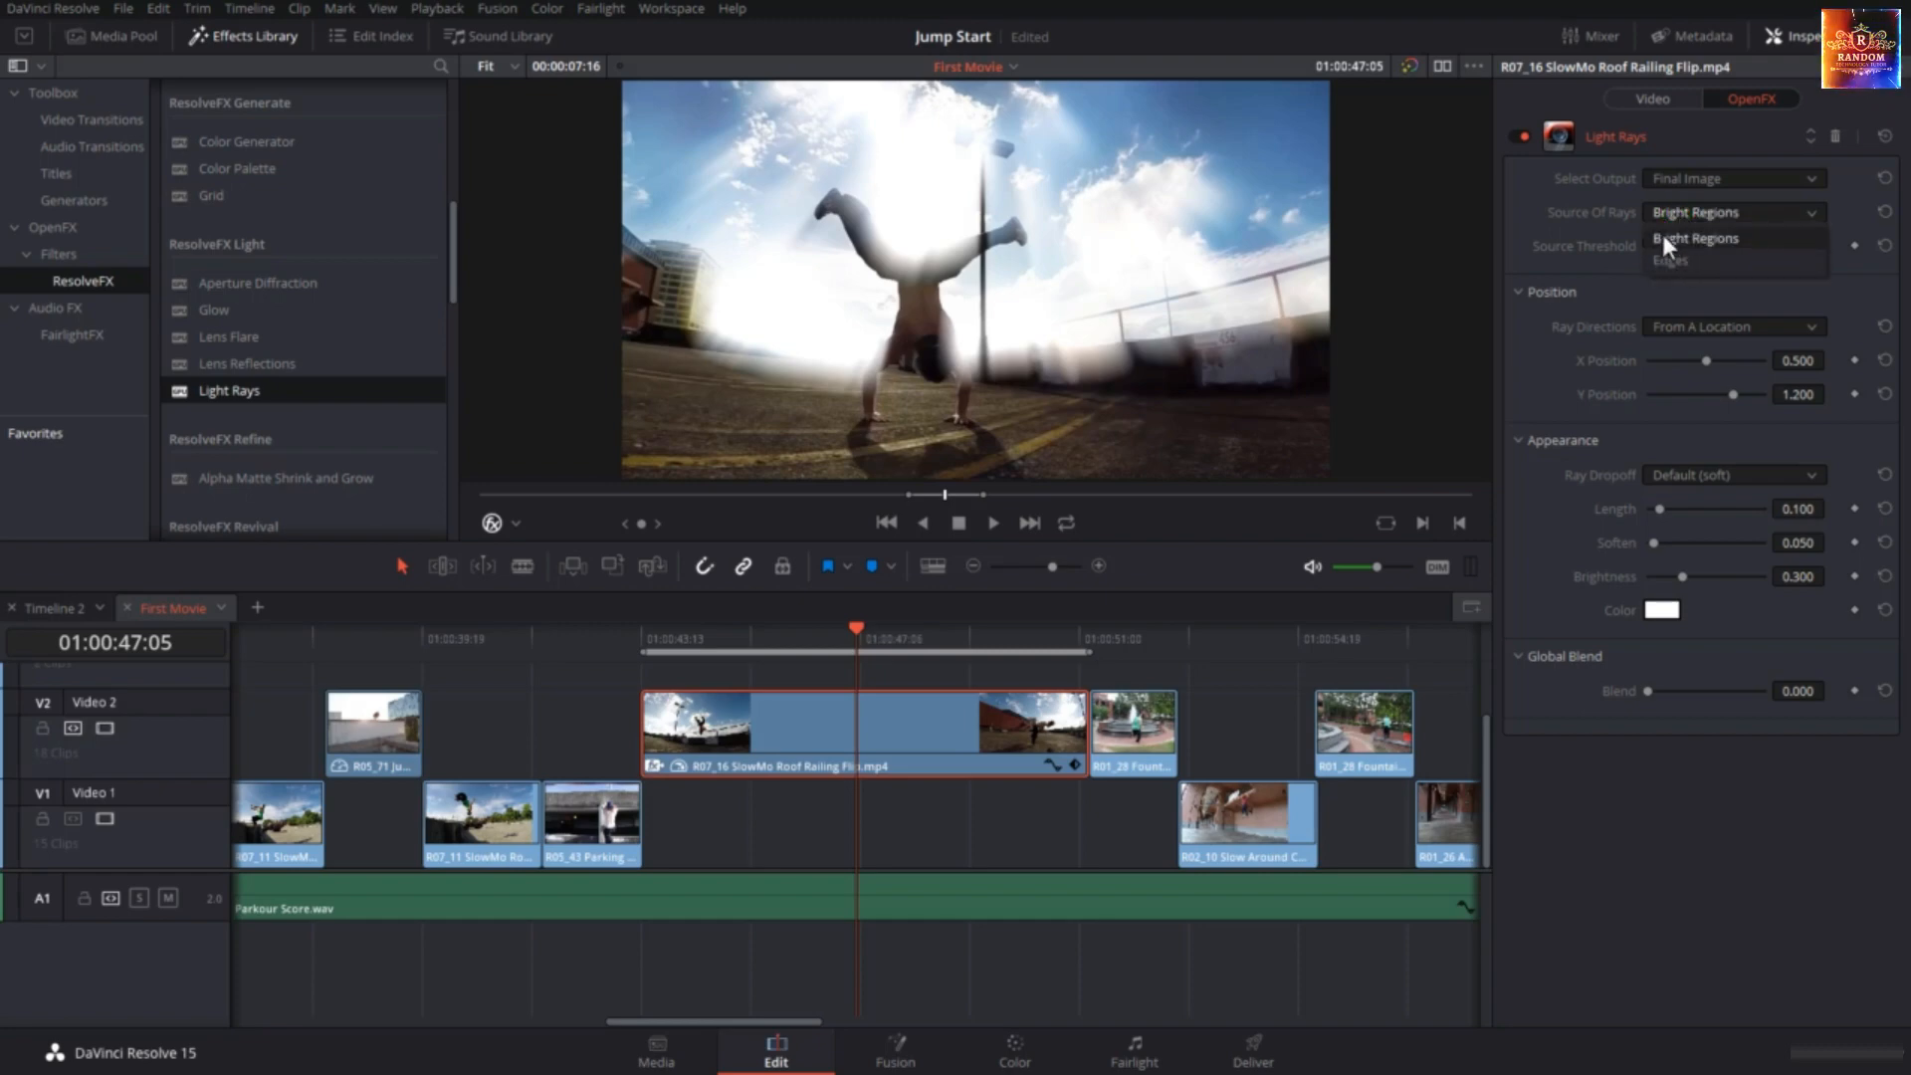
pyautogui.click(1673, 241)
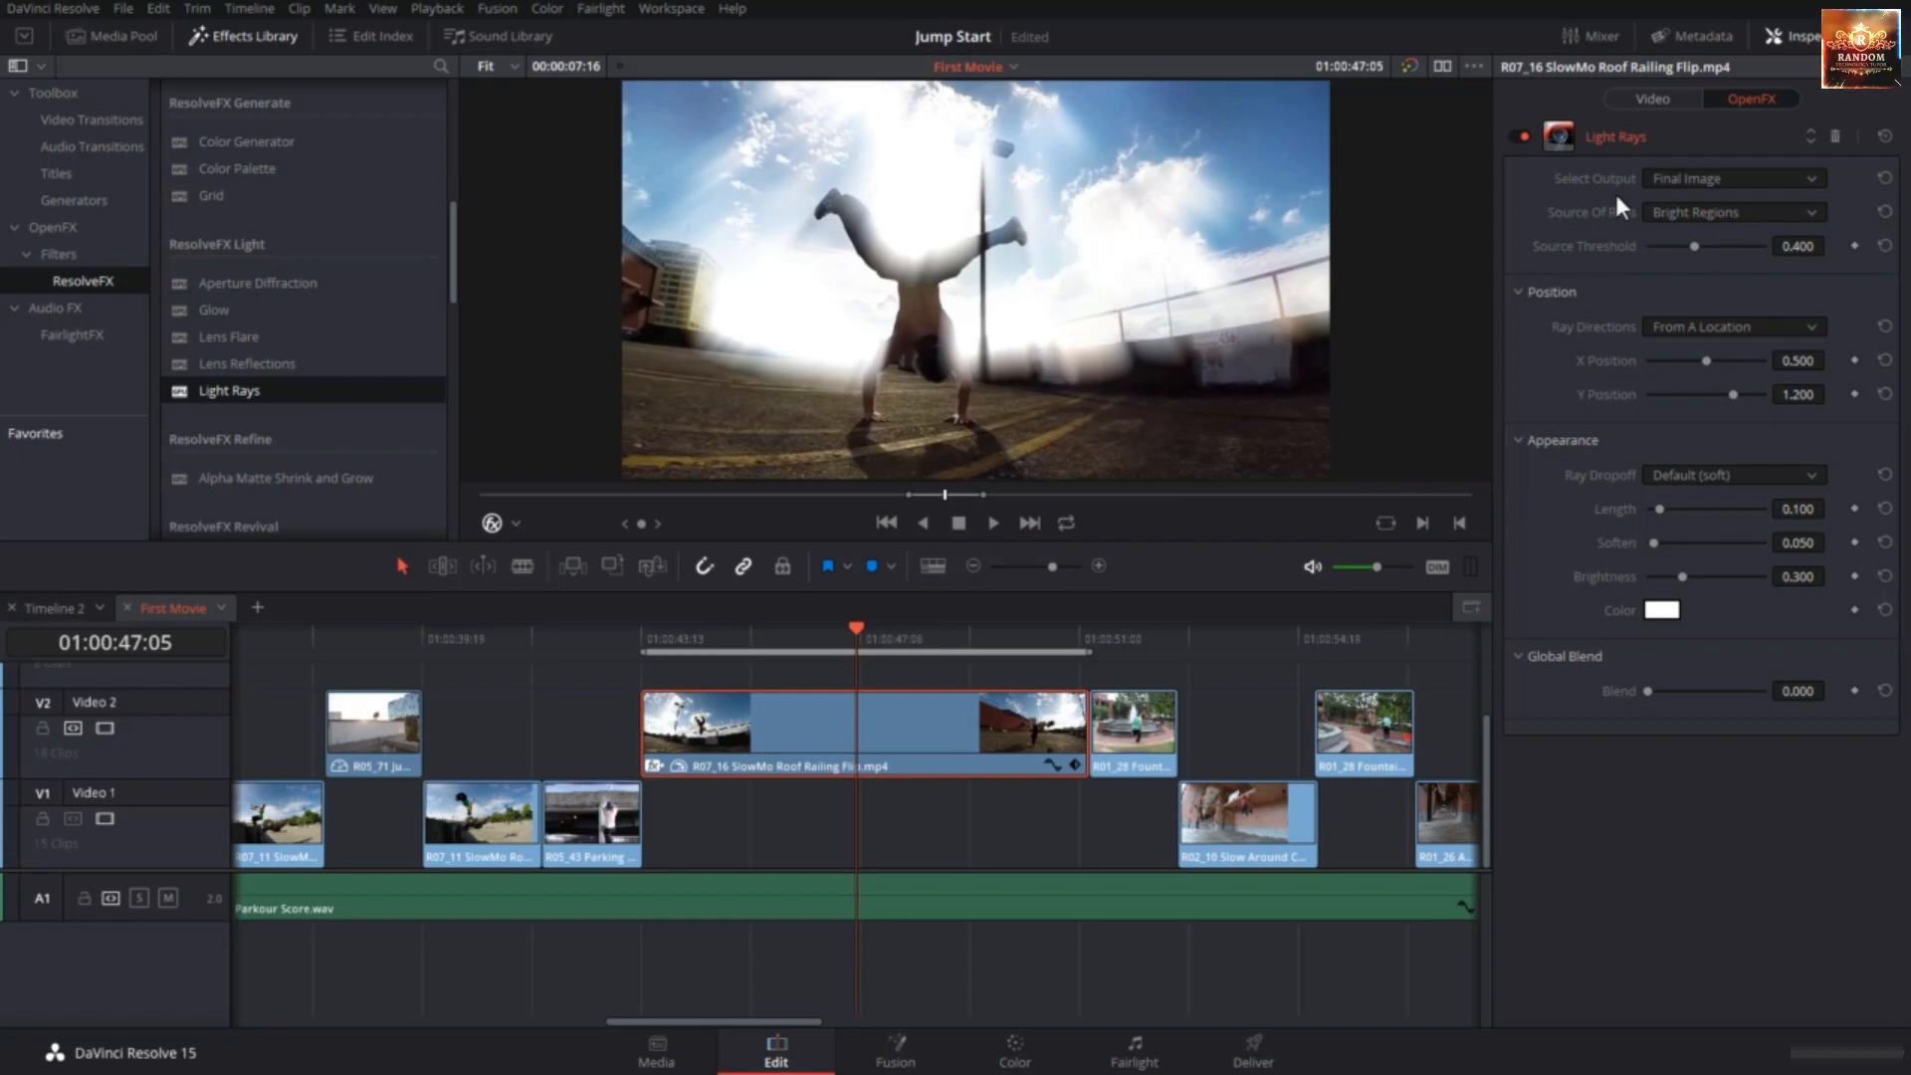
pyautogui.click(1680, 212)
pyautogui.click(1675, 260)
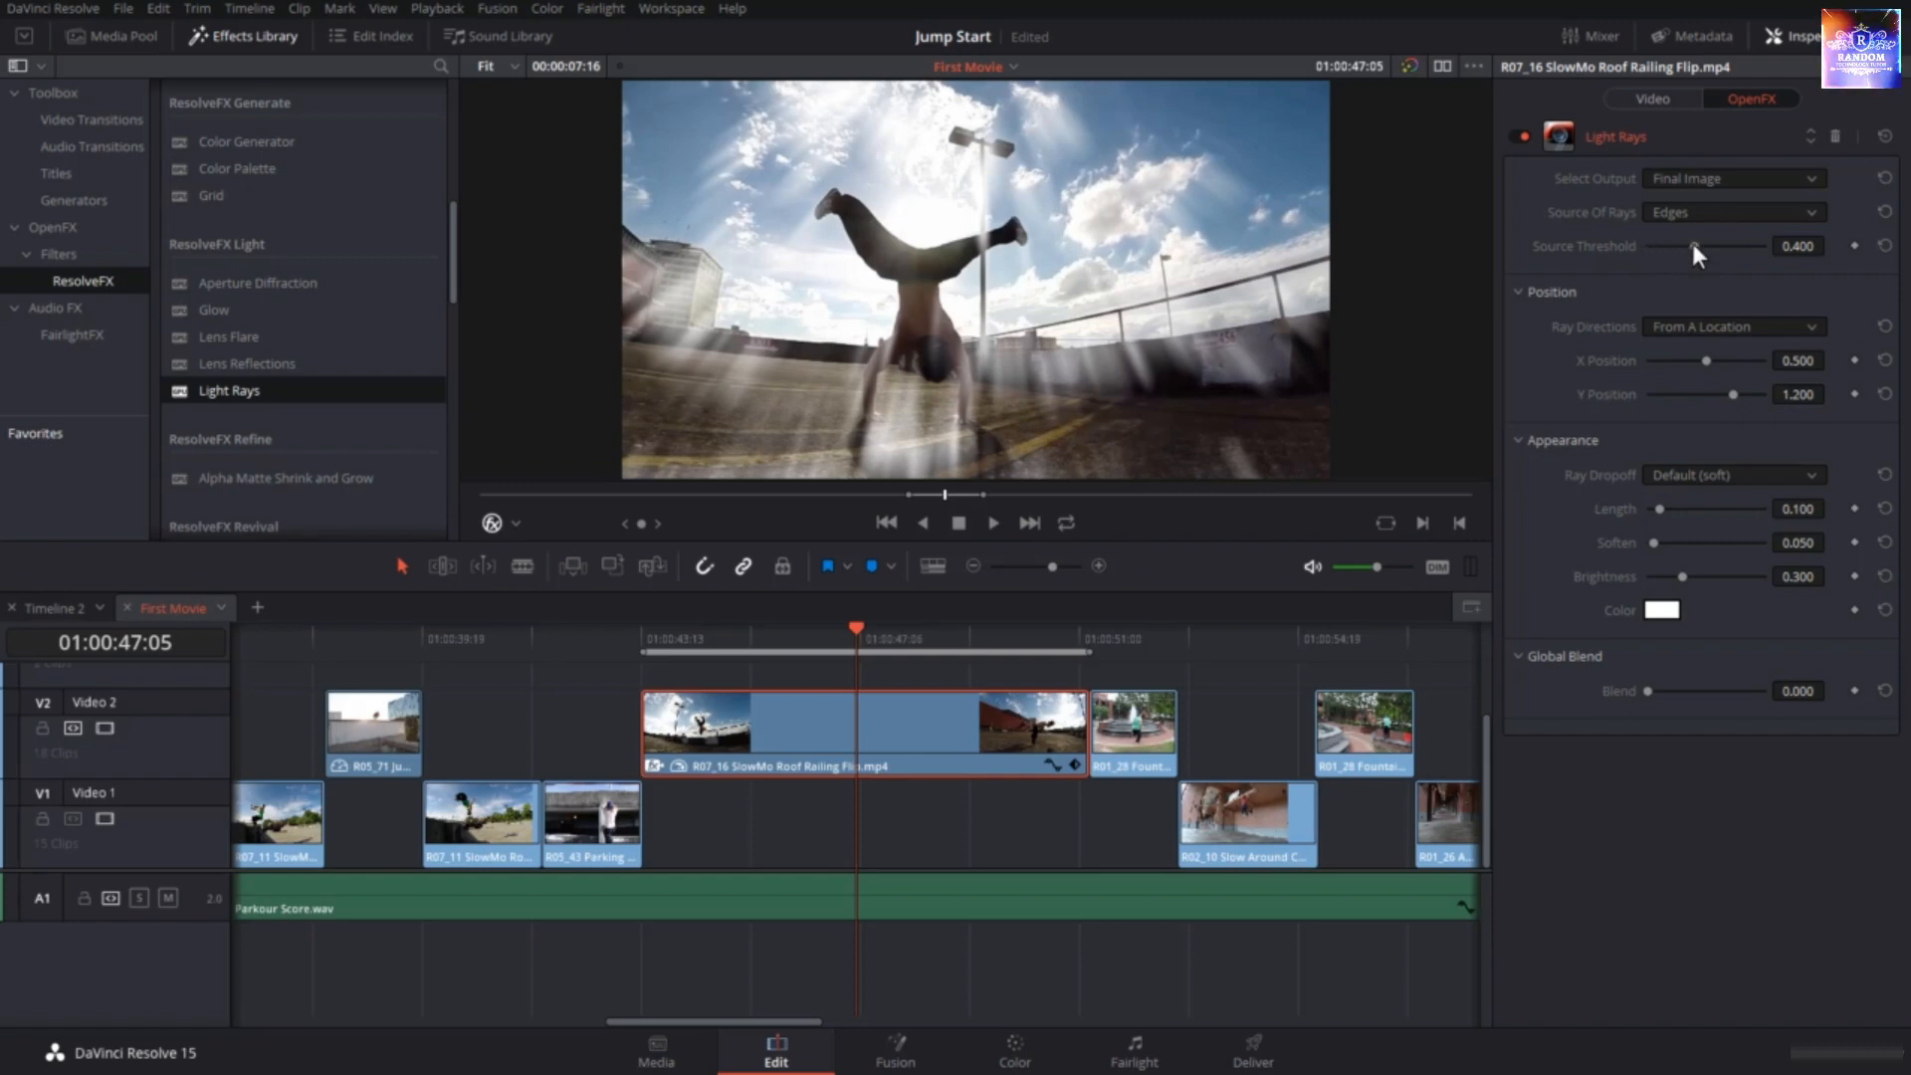
pyautogui.moveTo(1692, 243); pyautogui.dragTo(1602, 247)
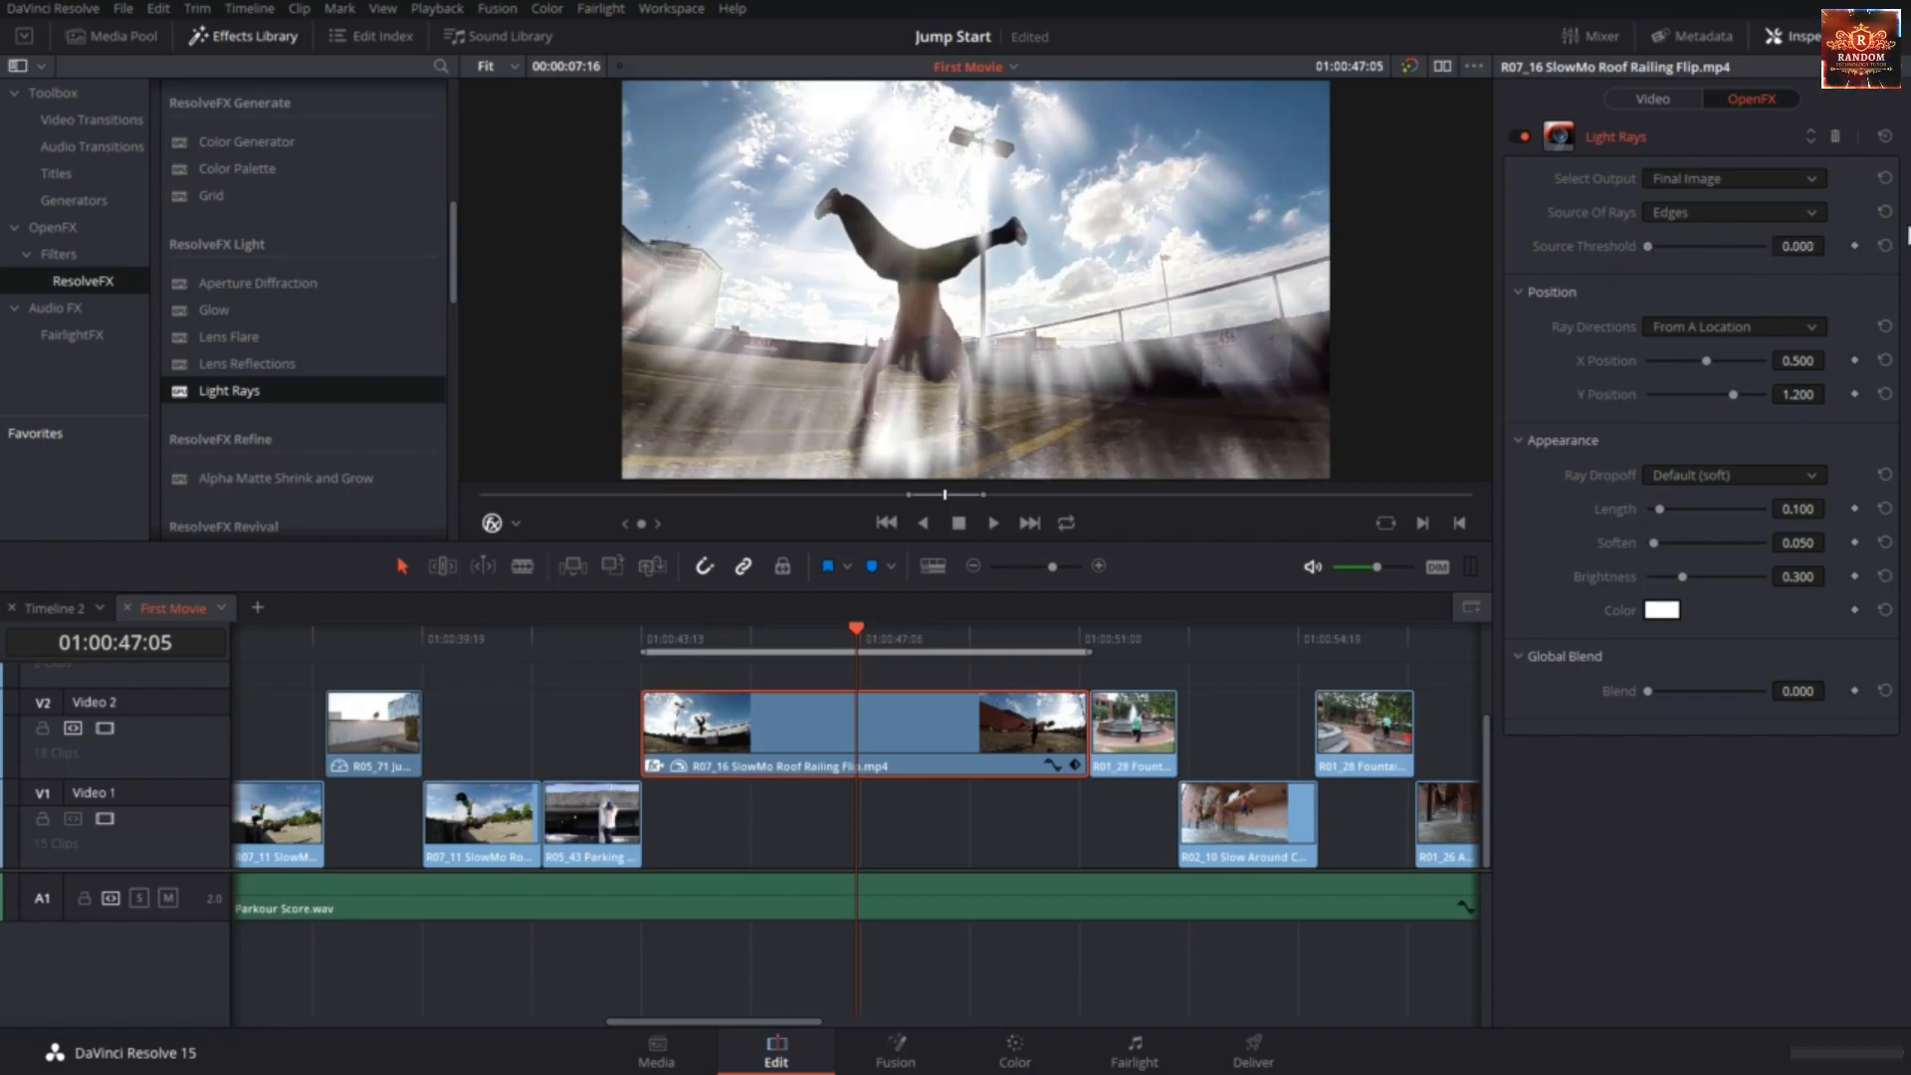
pyautogui.click(1884, 246)
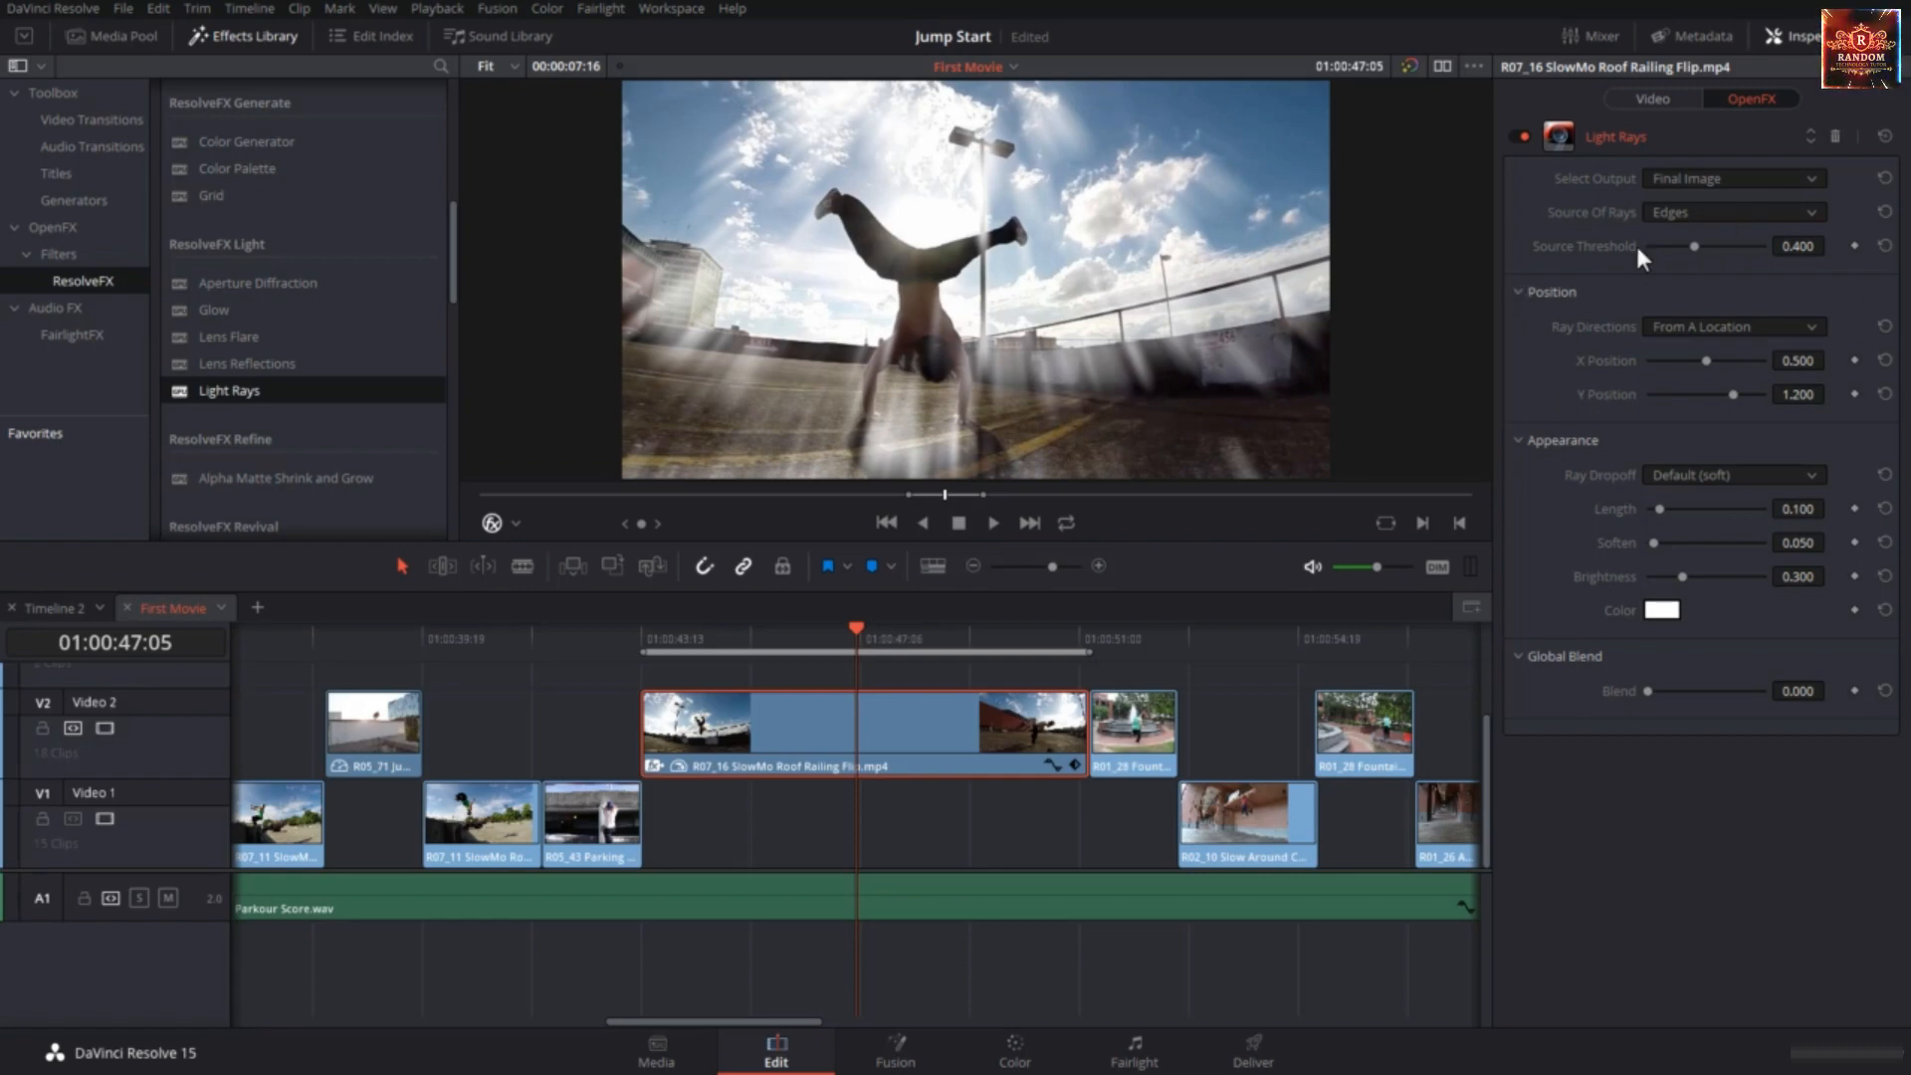
# Try the At An Angle ray direction while varying its angle, and switch back to From A Location.
pyautogui.click(1694, 326)
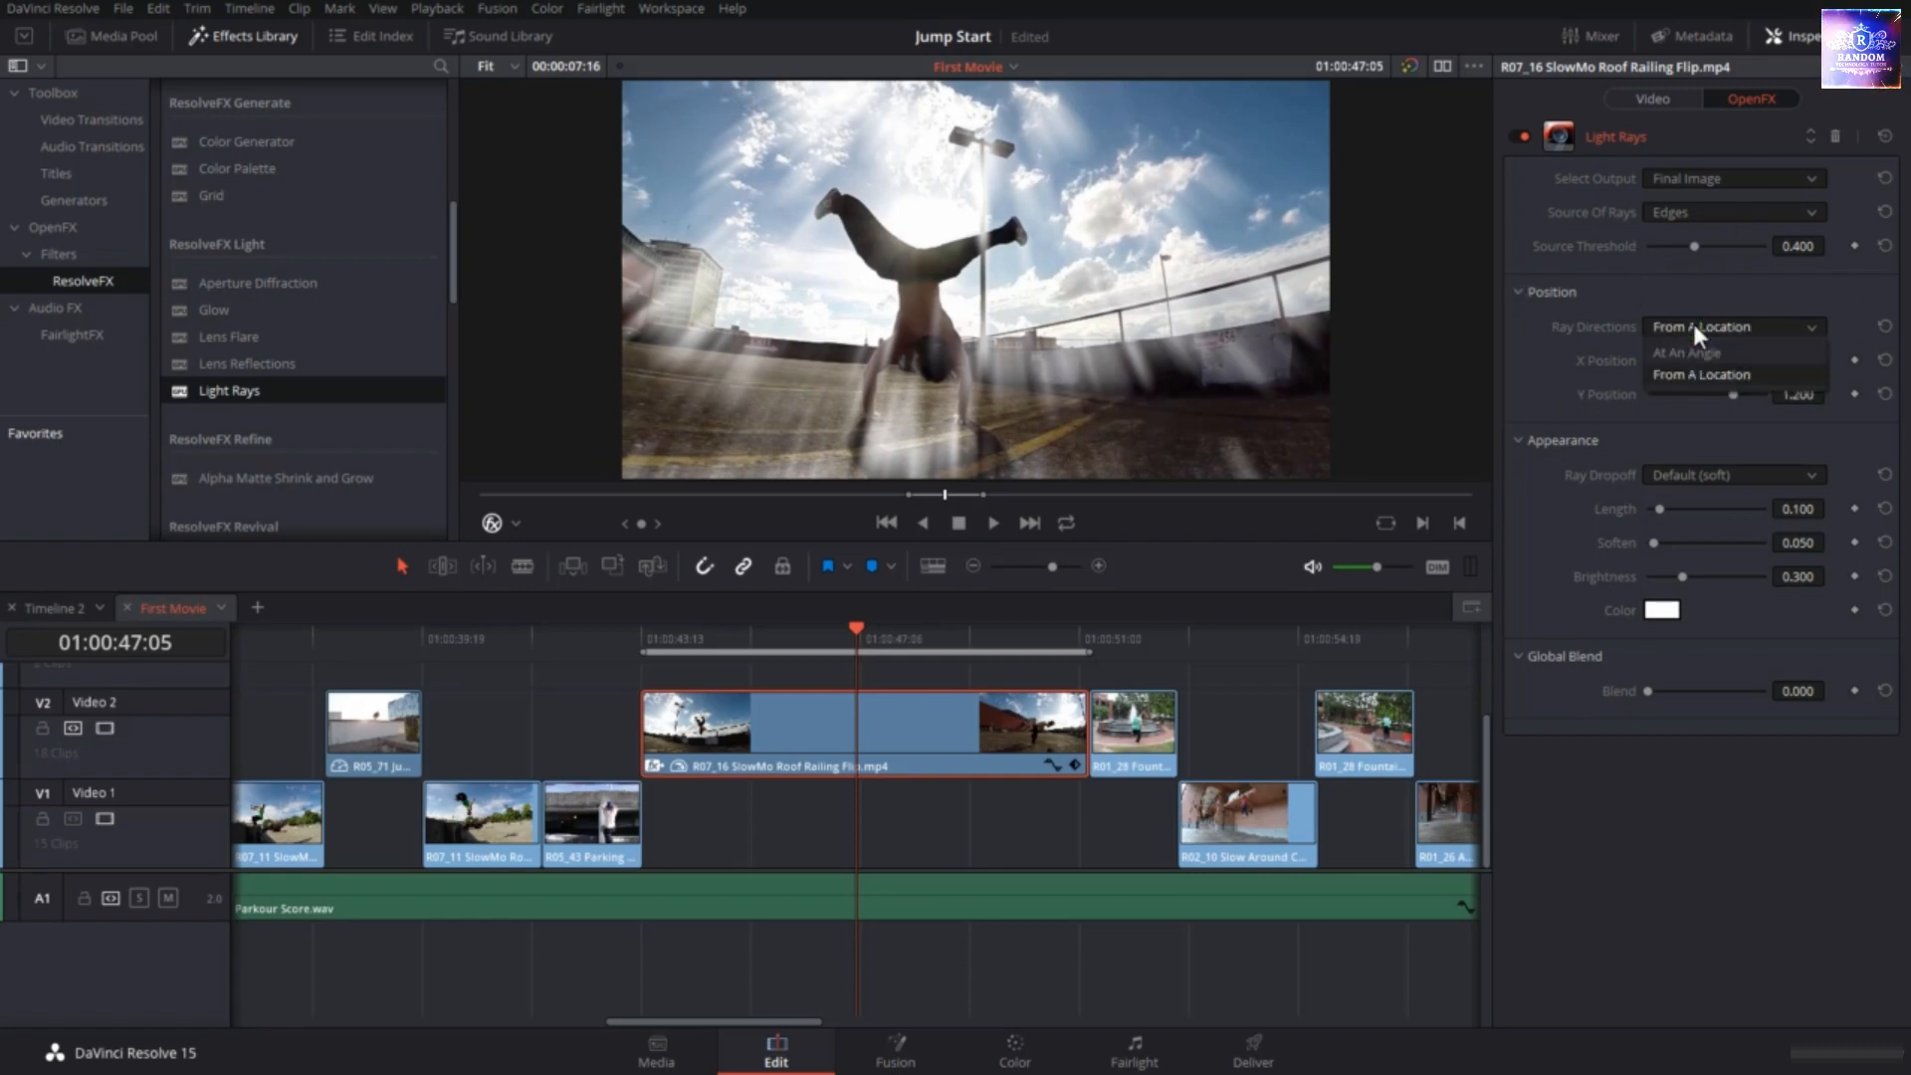
pyautogui.click(1696, 348)
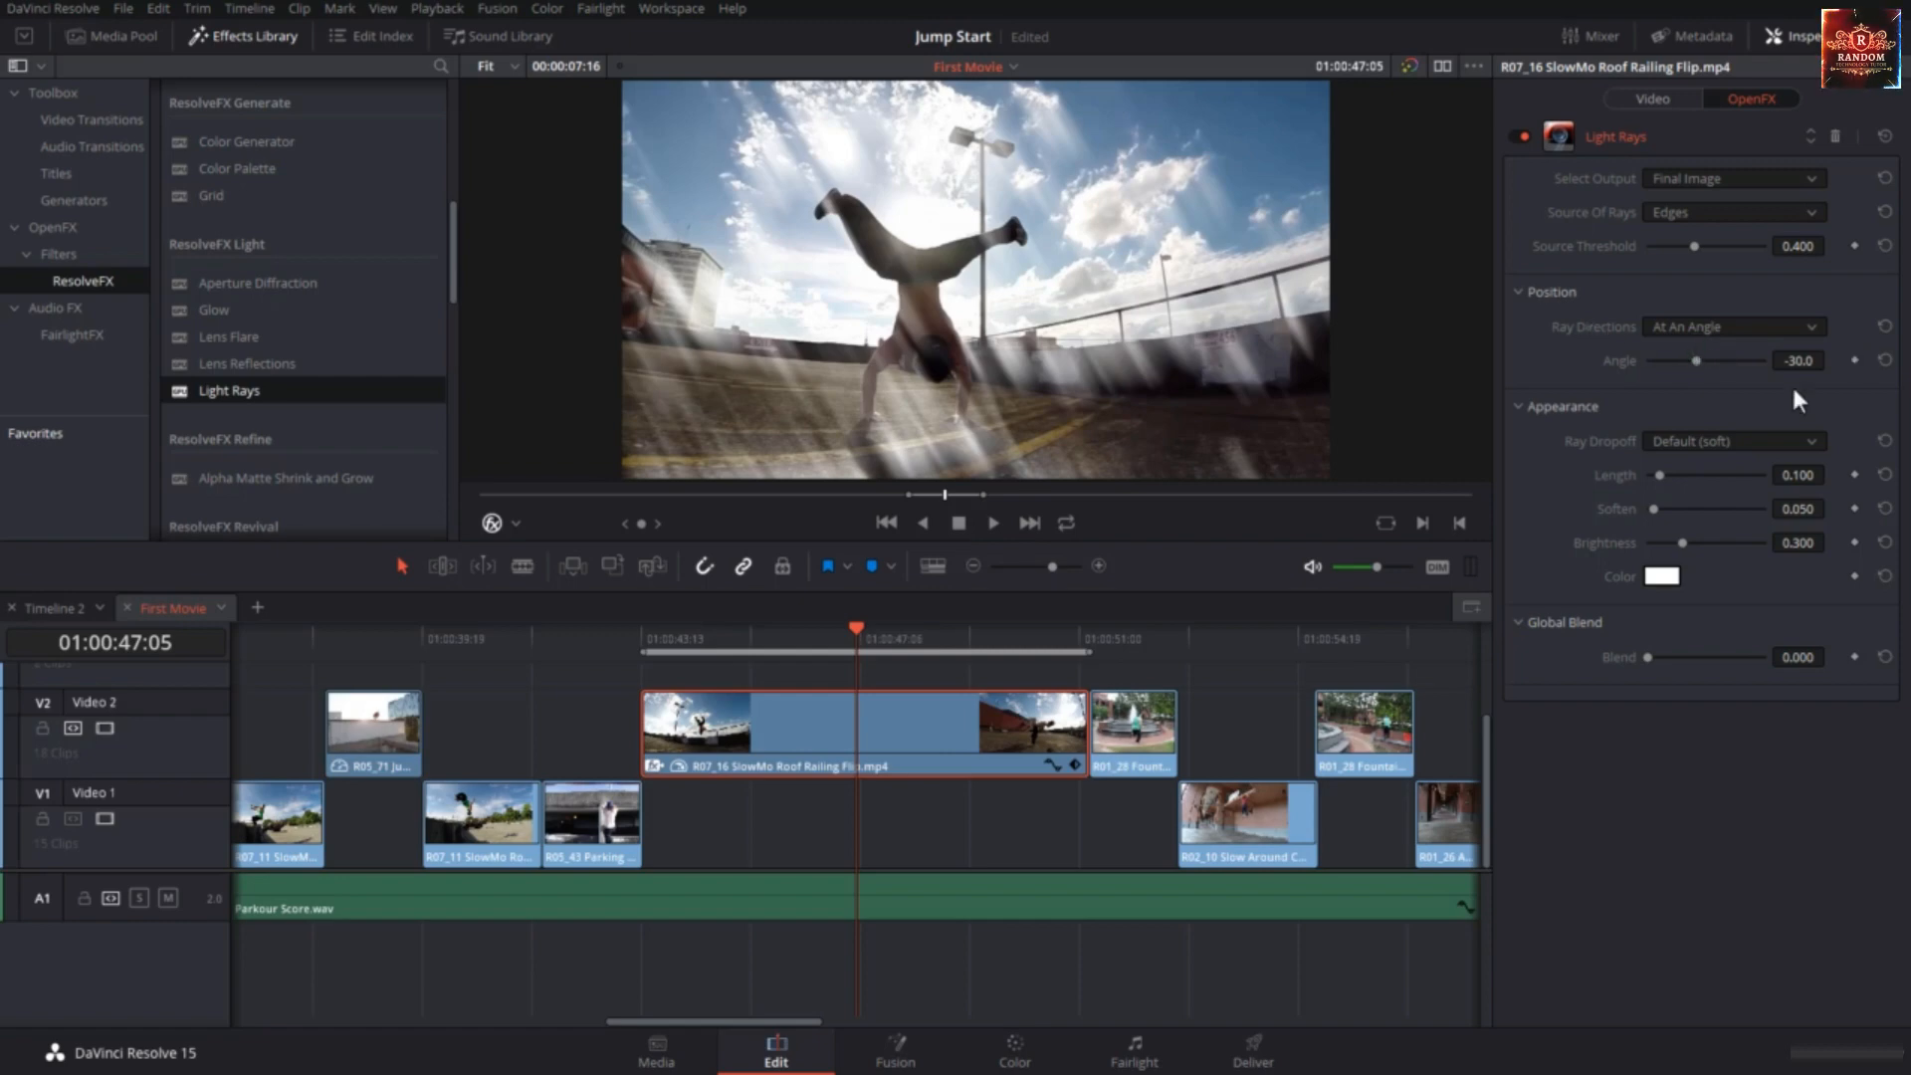
pyautogui.moveTo(1698, 358)
pyautogui.mouseDown()
pyautogui.moveTo(1736, 362)
pyautogui.moveTo(1700, 384)
pyautogui.moveTo(1706, 356)
pyautogui.moveTo(1687, 356)
pyautogui.moveTo(1734, 368)
pyautogui.moveTo(1676, 378)
pyautogui.moveTo(1699, 387)
pyautogui.mouseUp()
pyautogui.click(1730, 328)
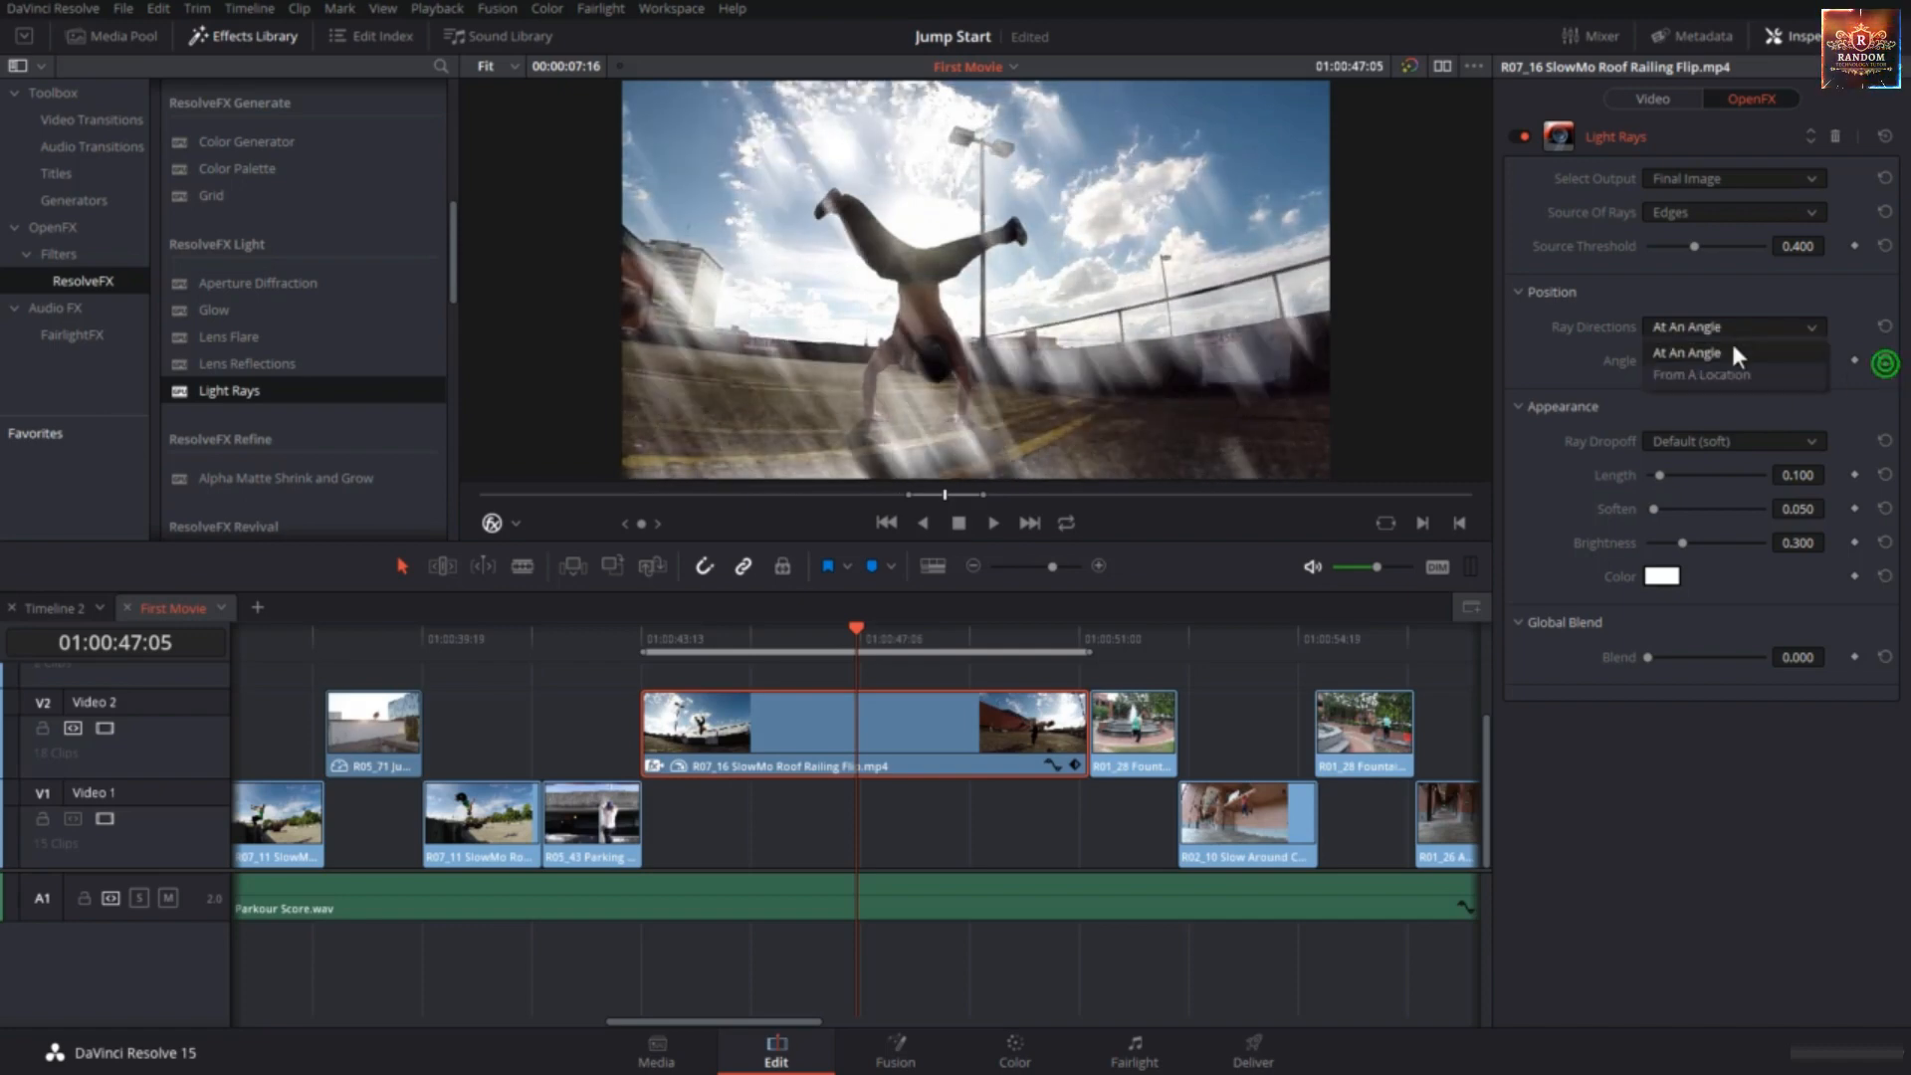
pyautogui.click(1724, 374)
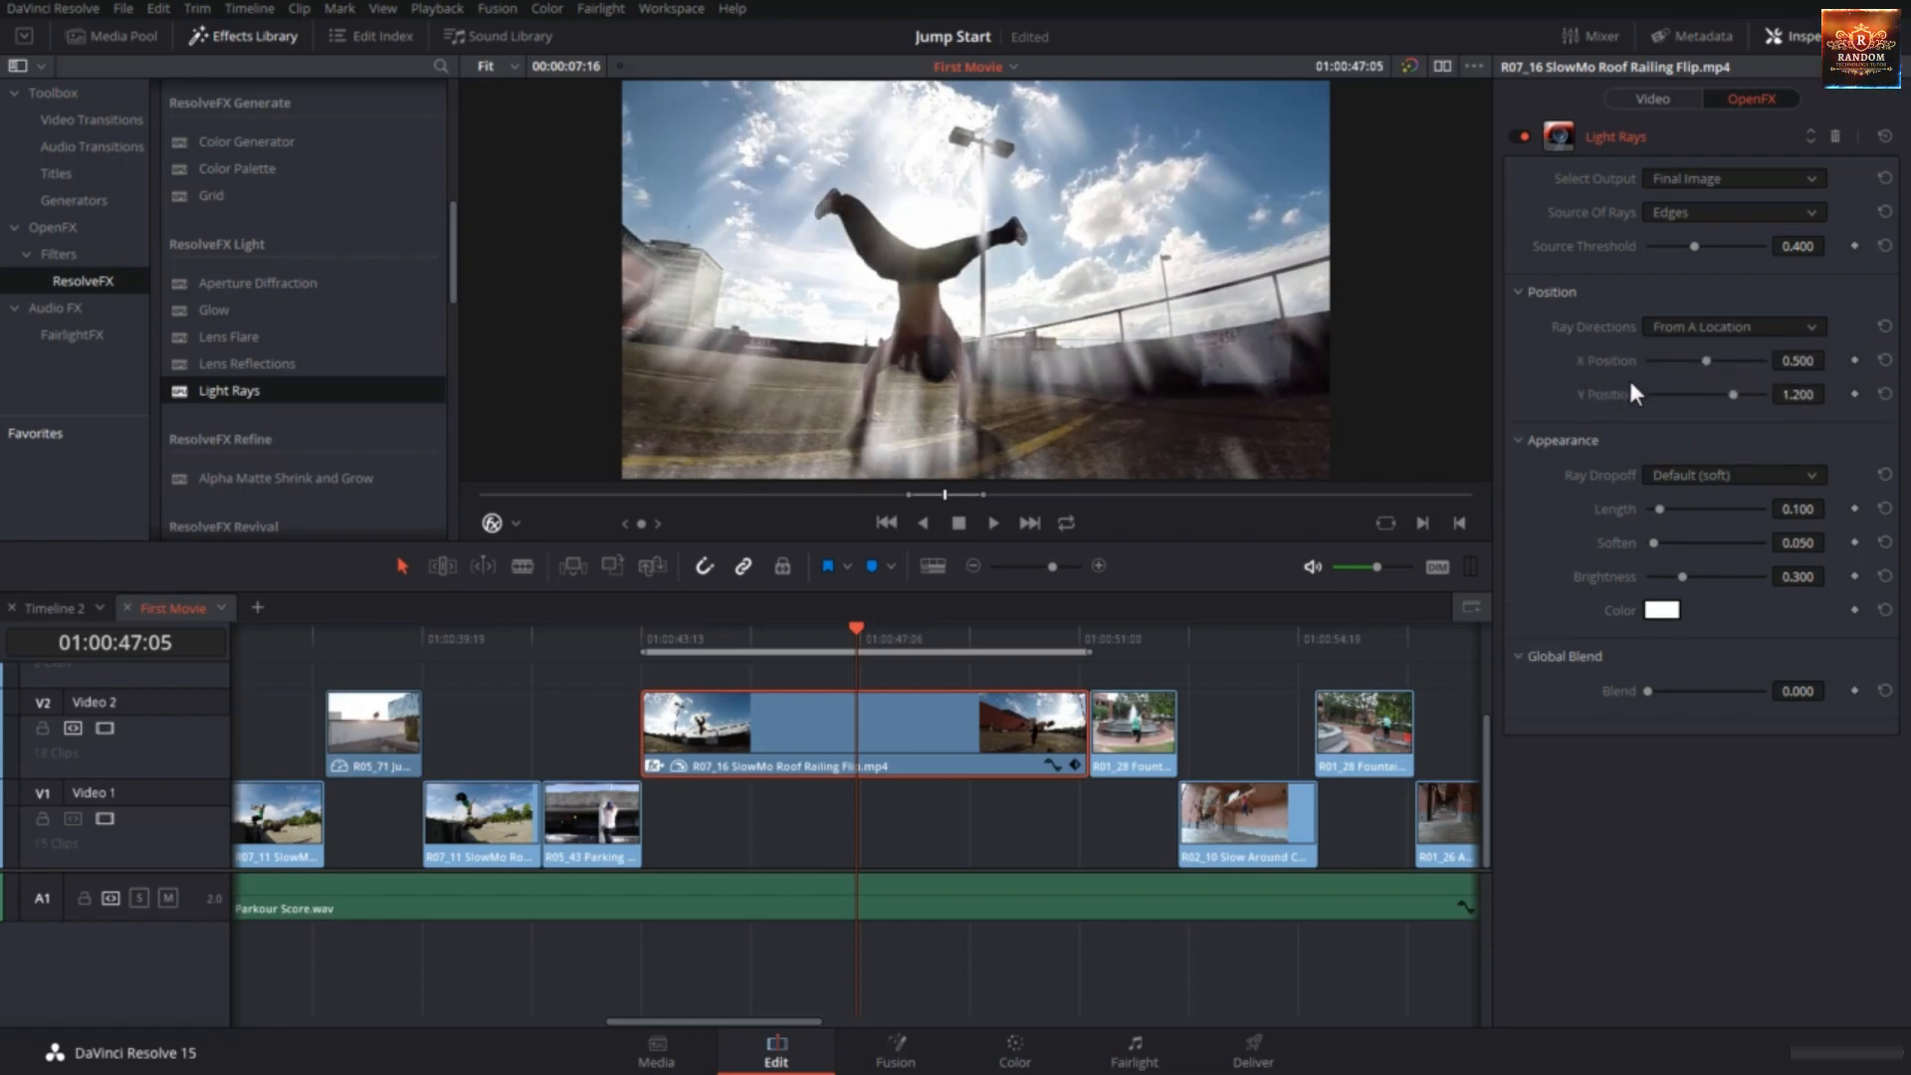
# Reposition the light ray source near the upper-left corner of the image, at about X 0.064, Y 0.947.
pyautogui.moveTo(1735, 391); pyautogui.dragTo(1717, 392)
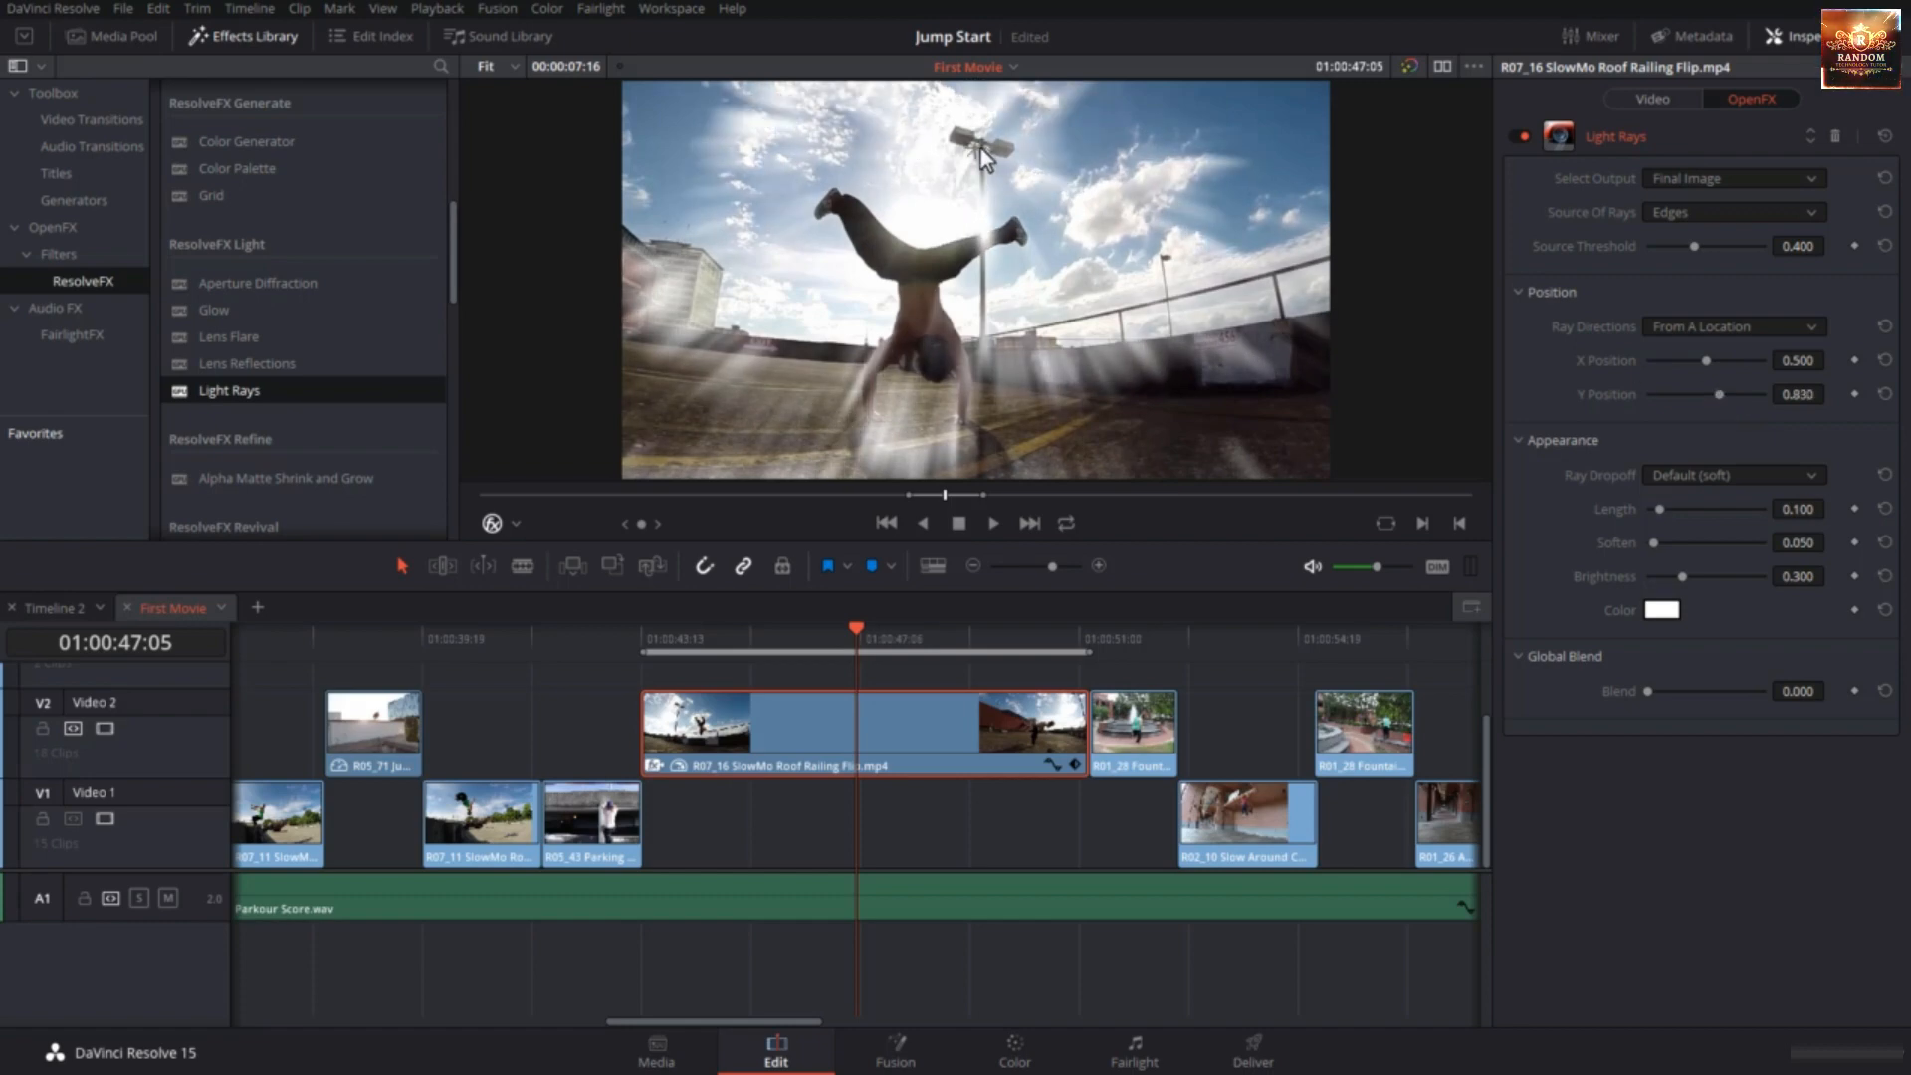
pyautogui.moveTo(980, 156); pyautogui.dragTo(667, 102)
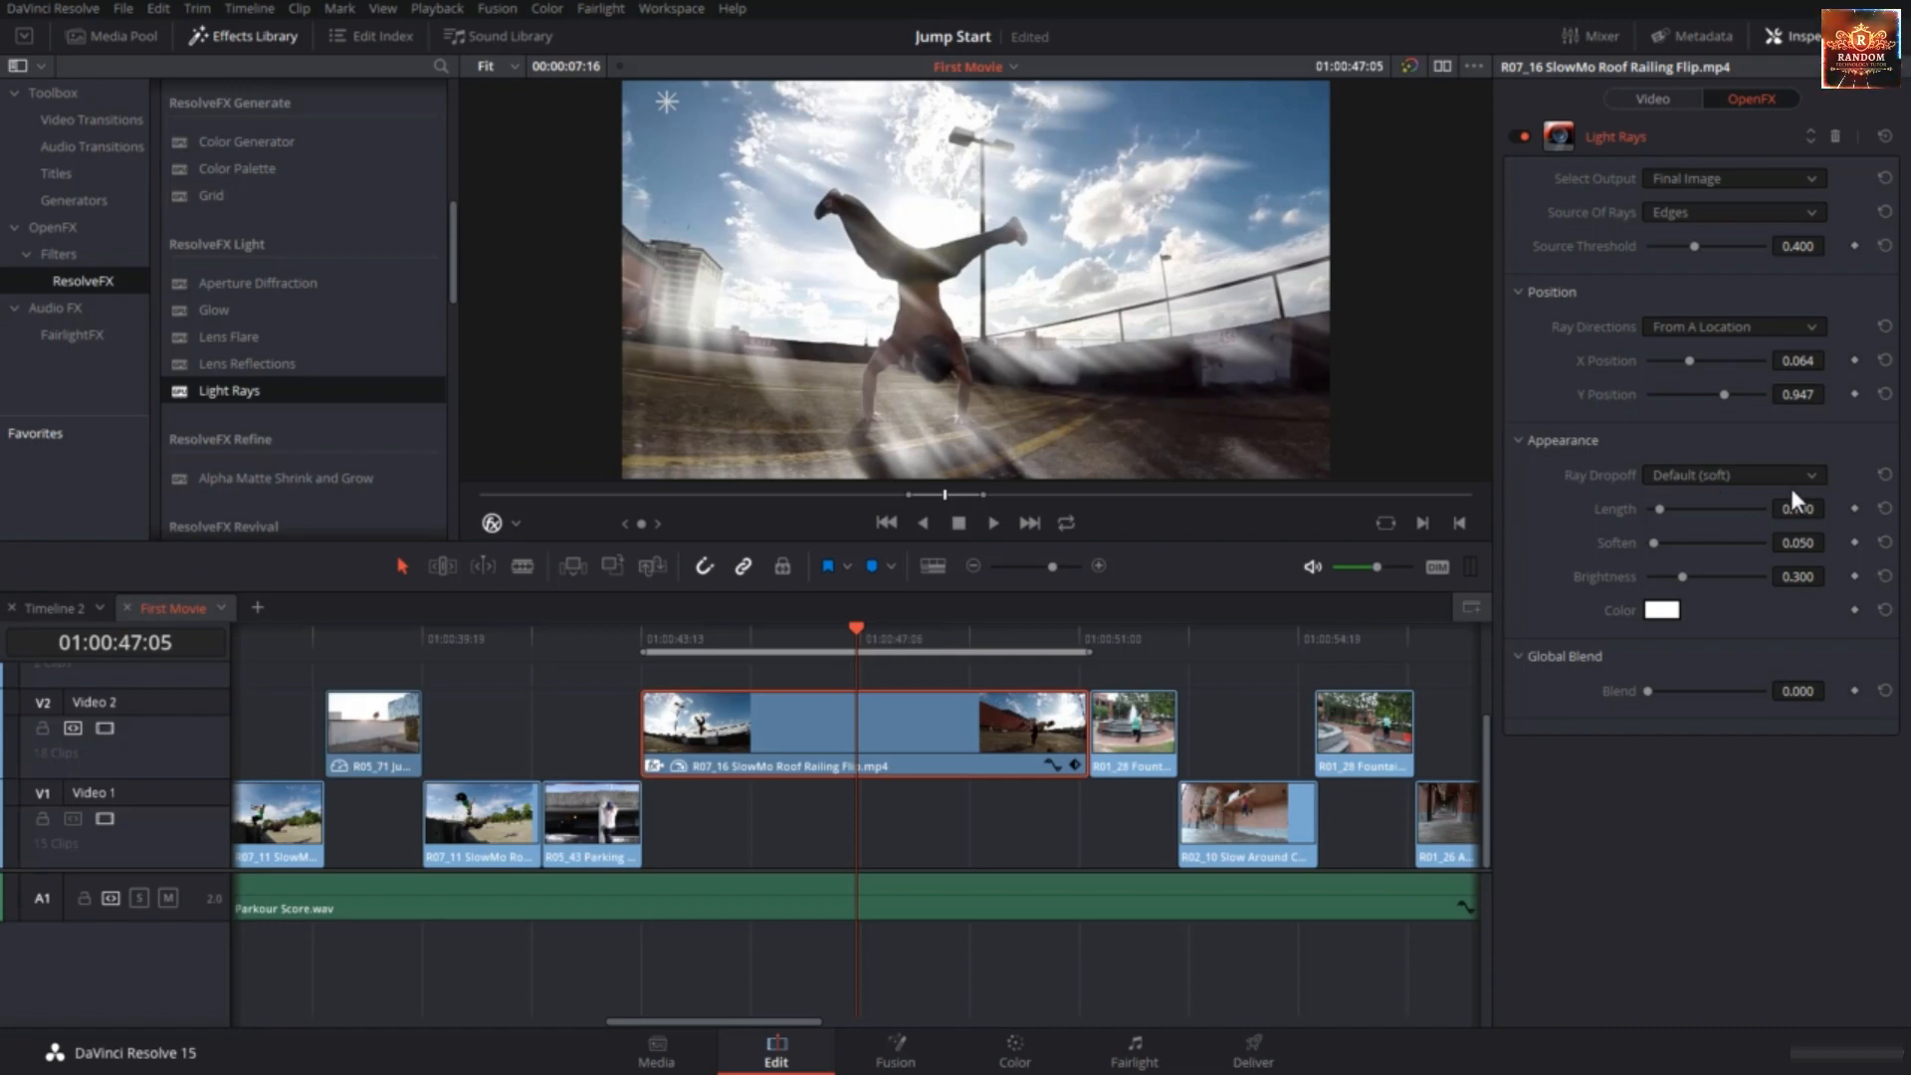
# Try the ray dropoffs Keep Shape Of Source, CCD Bloom Harsh and CCD Bloom Soft, and return to Default (soft).
pyautogui.click(1754, 478)
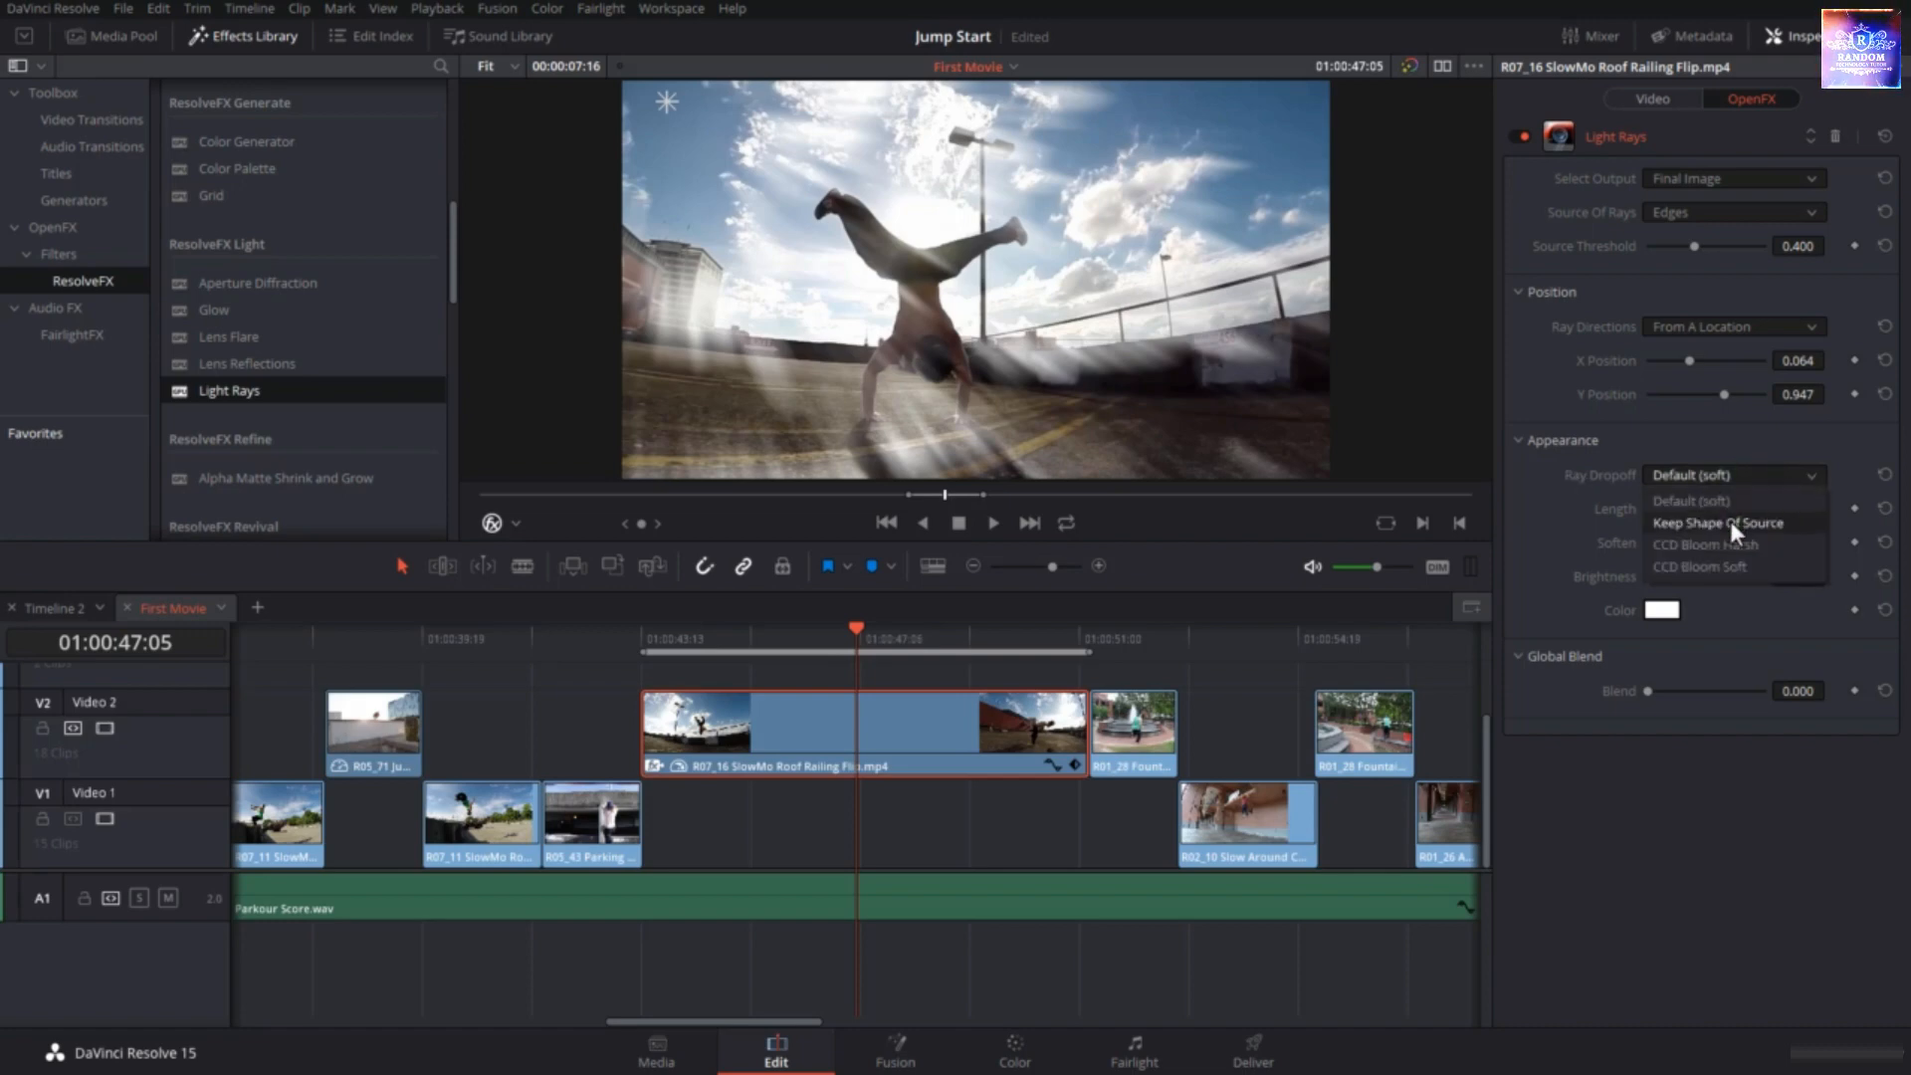
pyautogui.click(1730, 521)
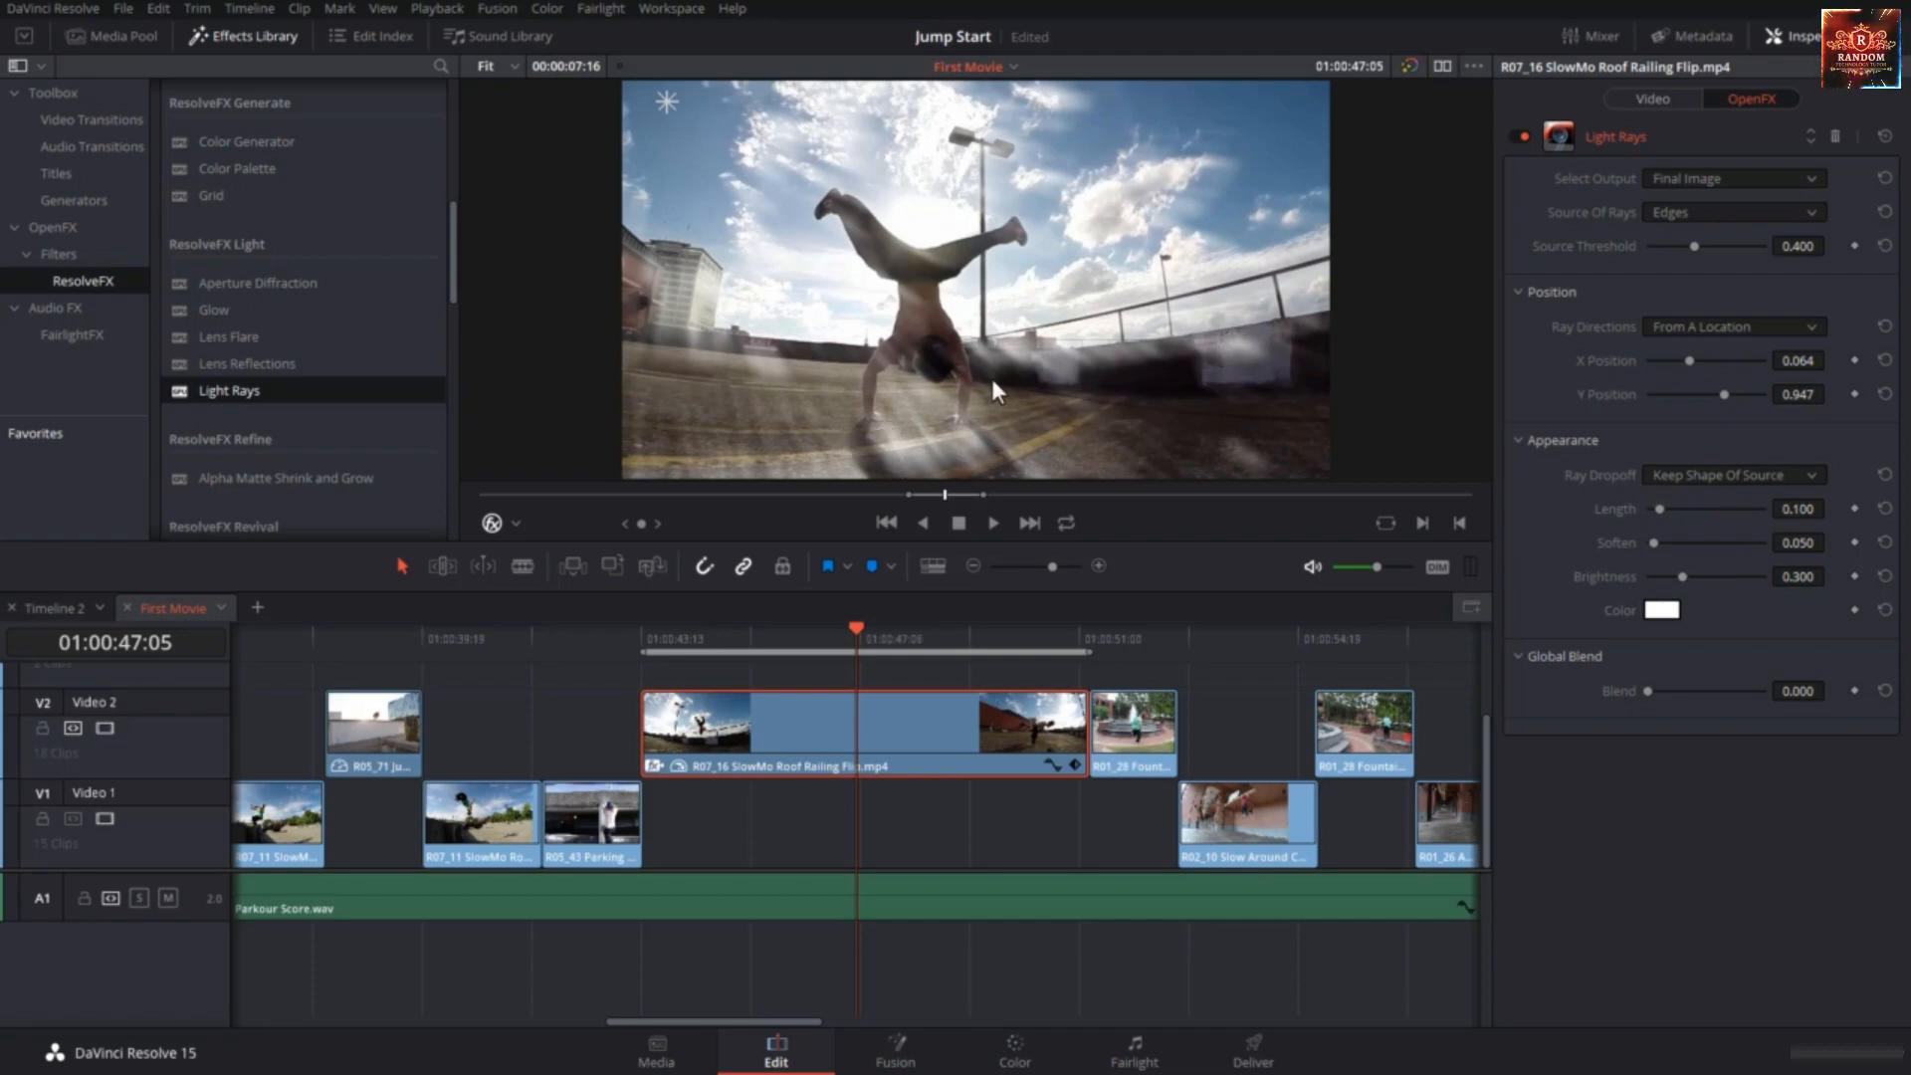
pyautogui.click(1745, 472)
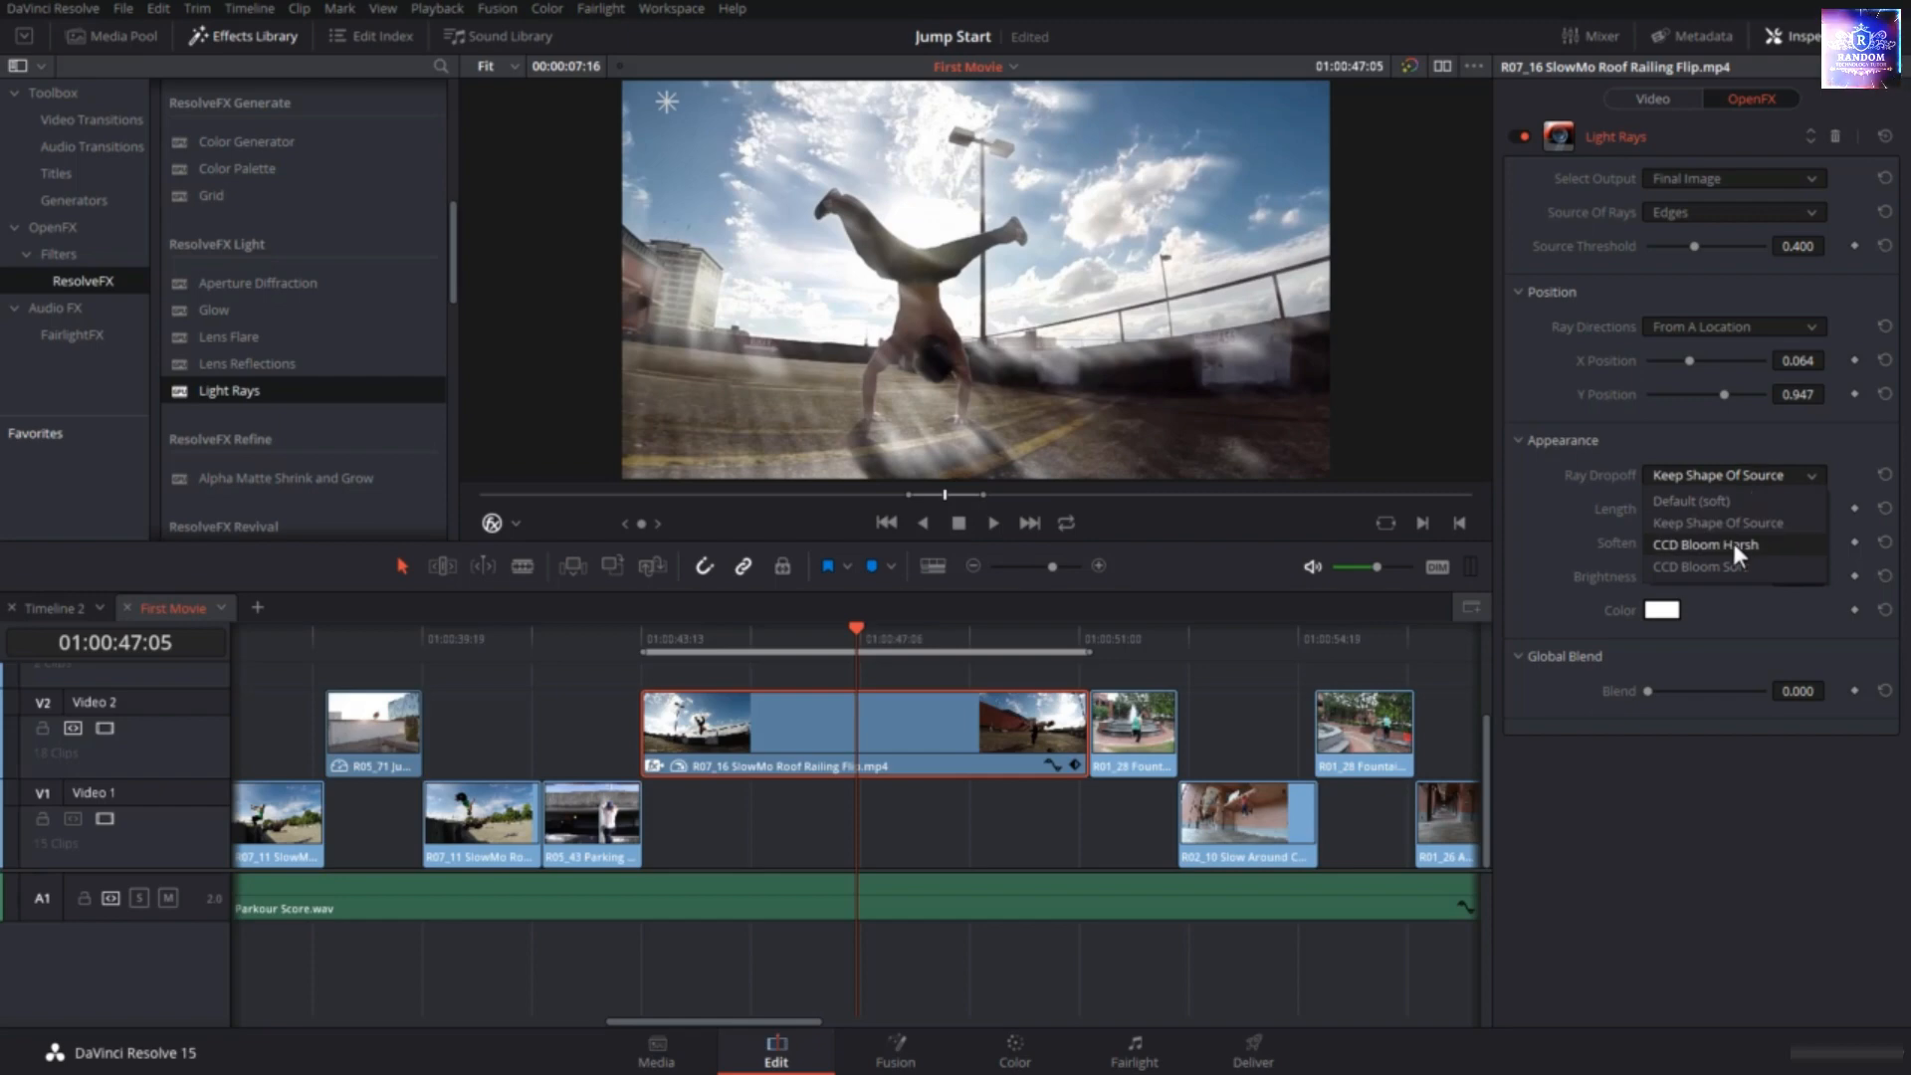
pyautogui.click(1734, 545)
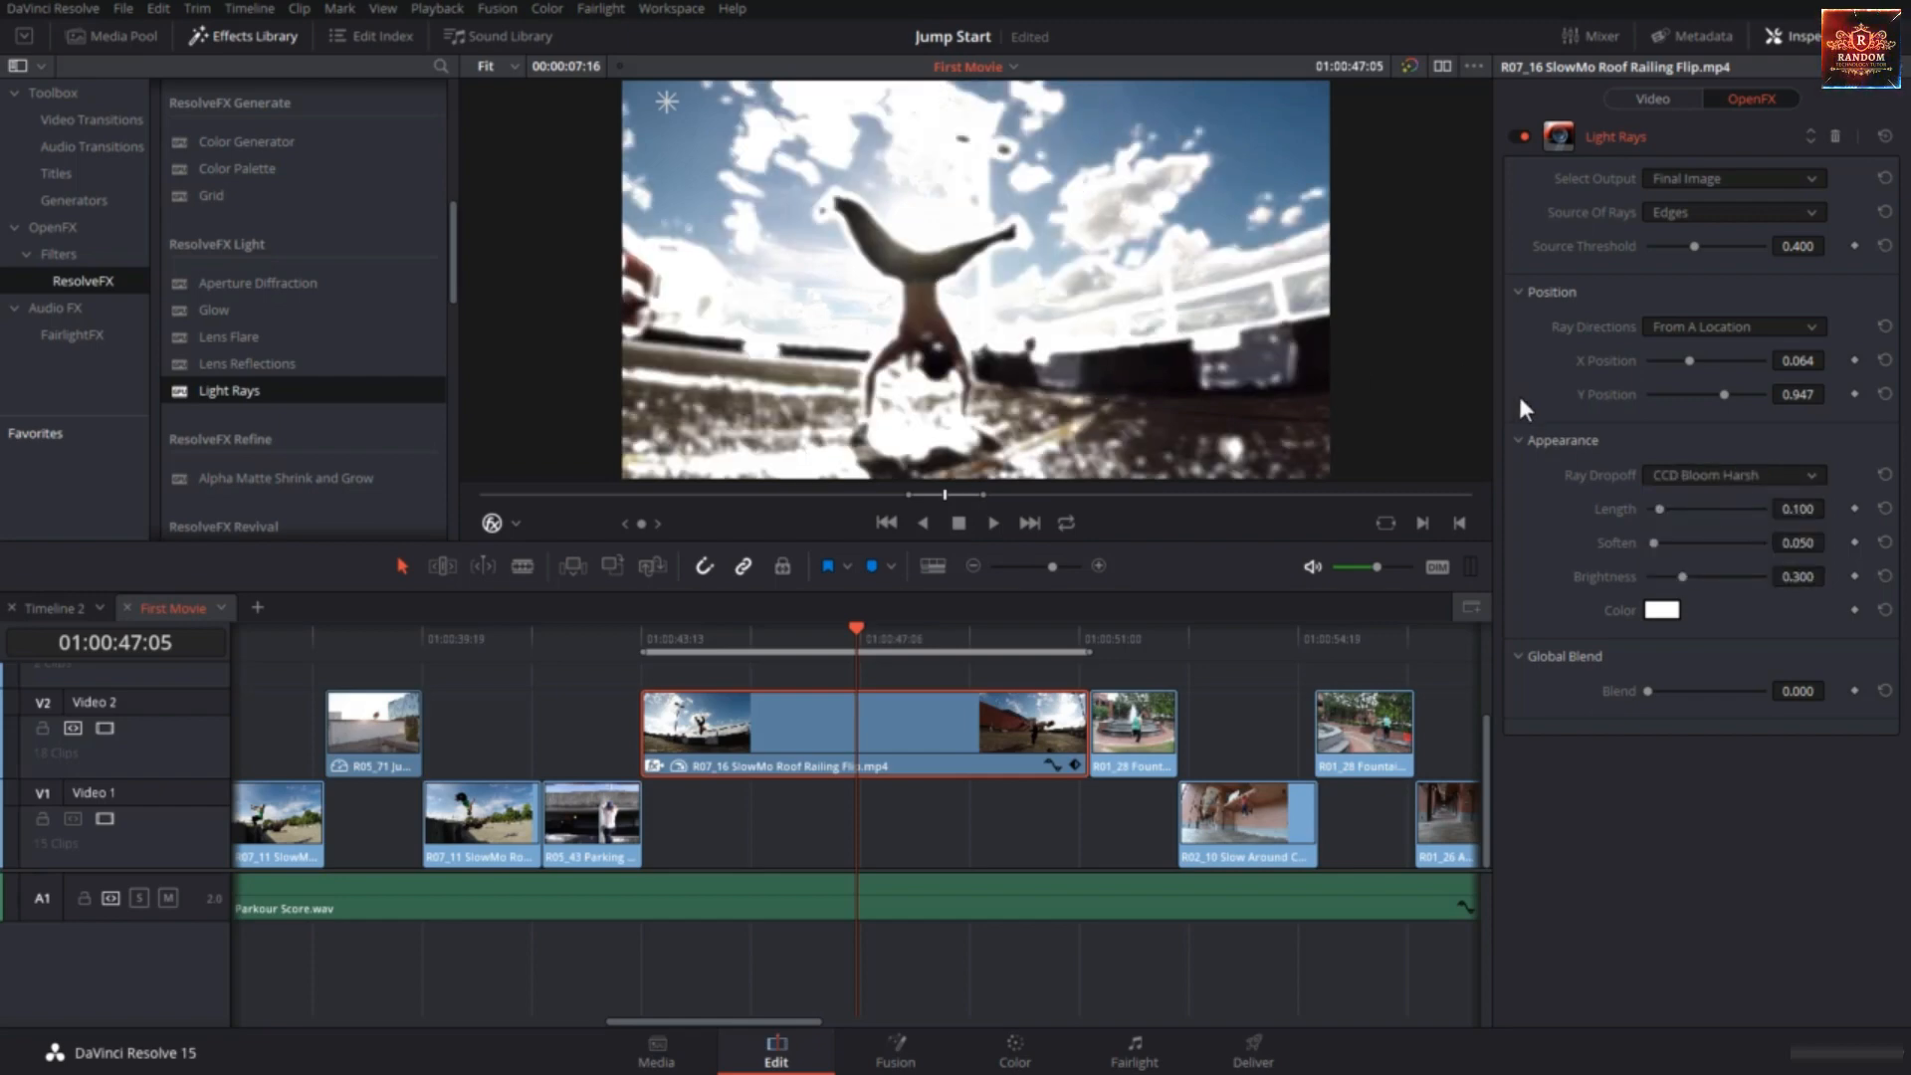
pyautogui.click(1698, 470)
pyautogui.click(1729, 564)
pyautogui.click(1711, 482)
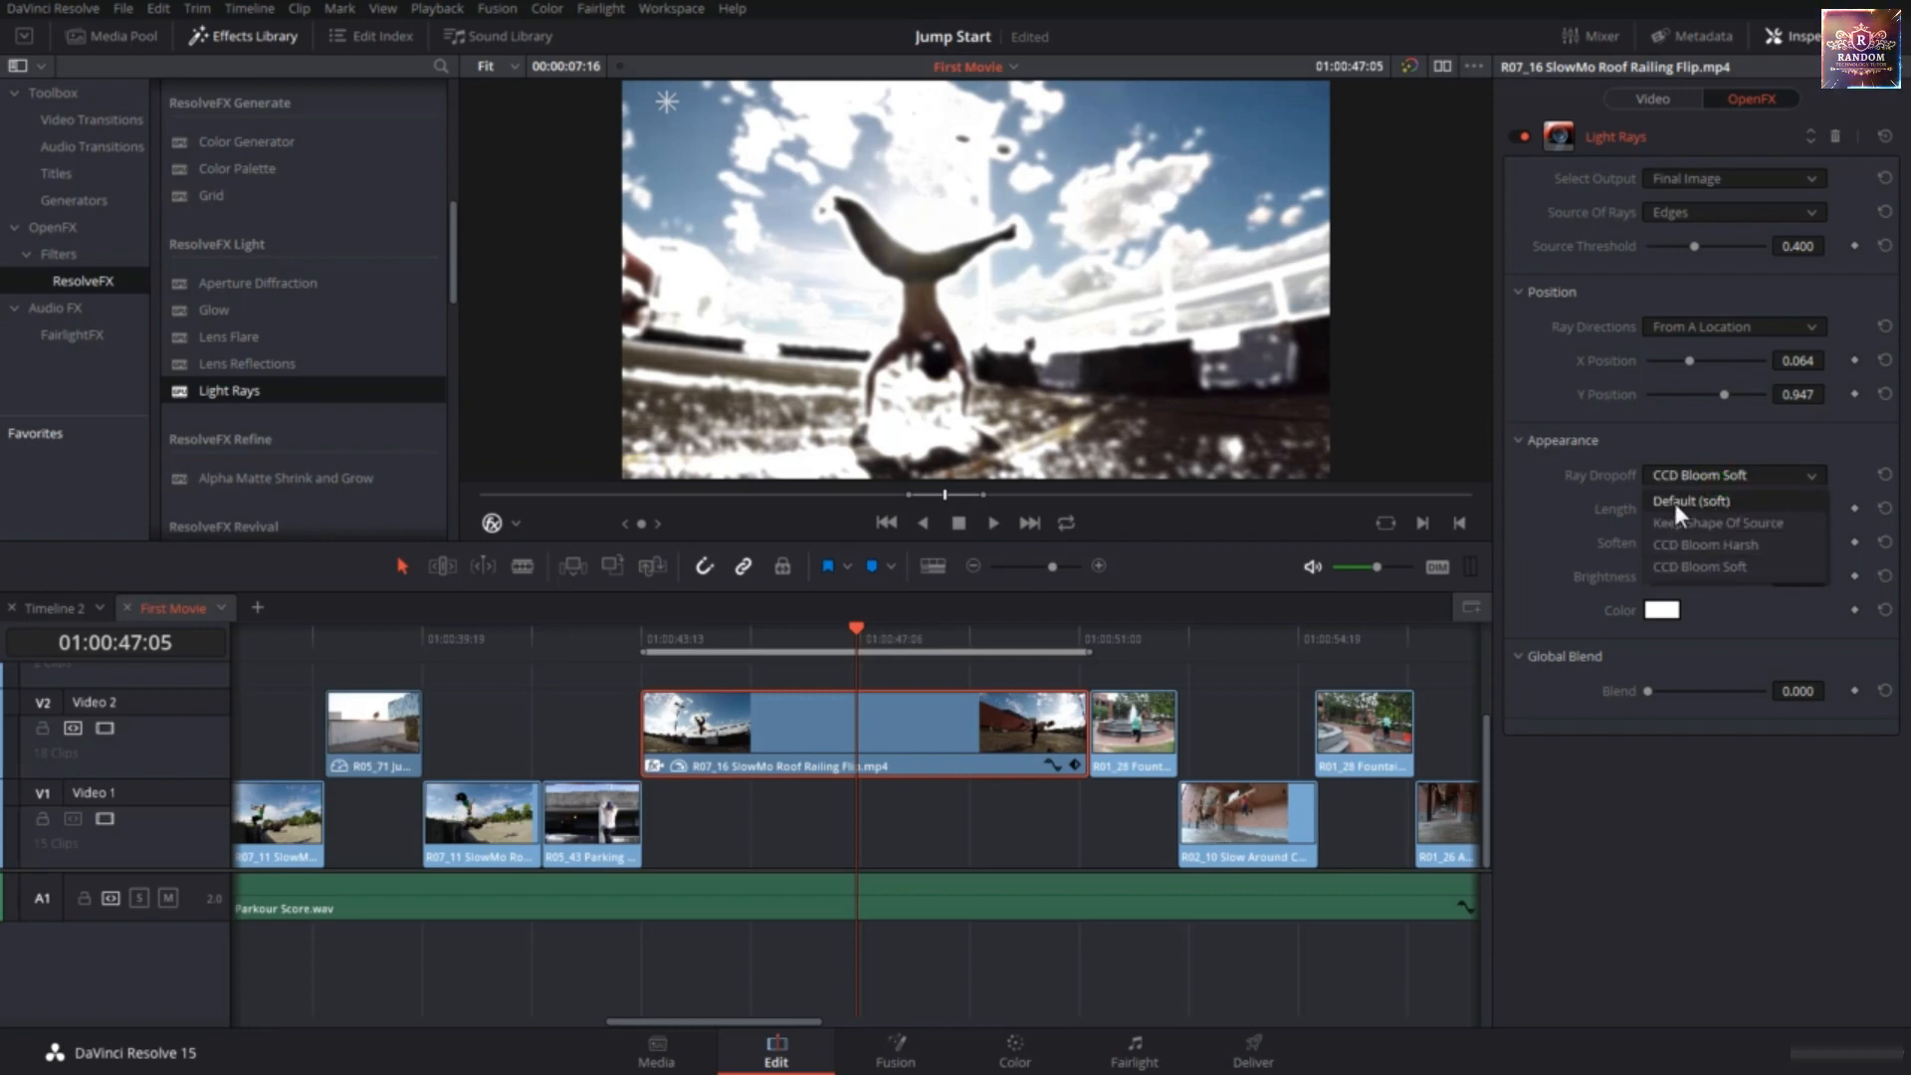
pyautogui.click(1668, 504)
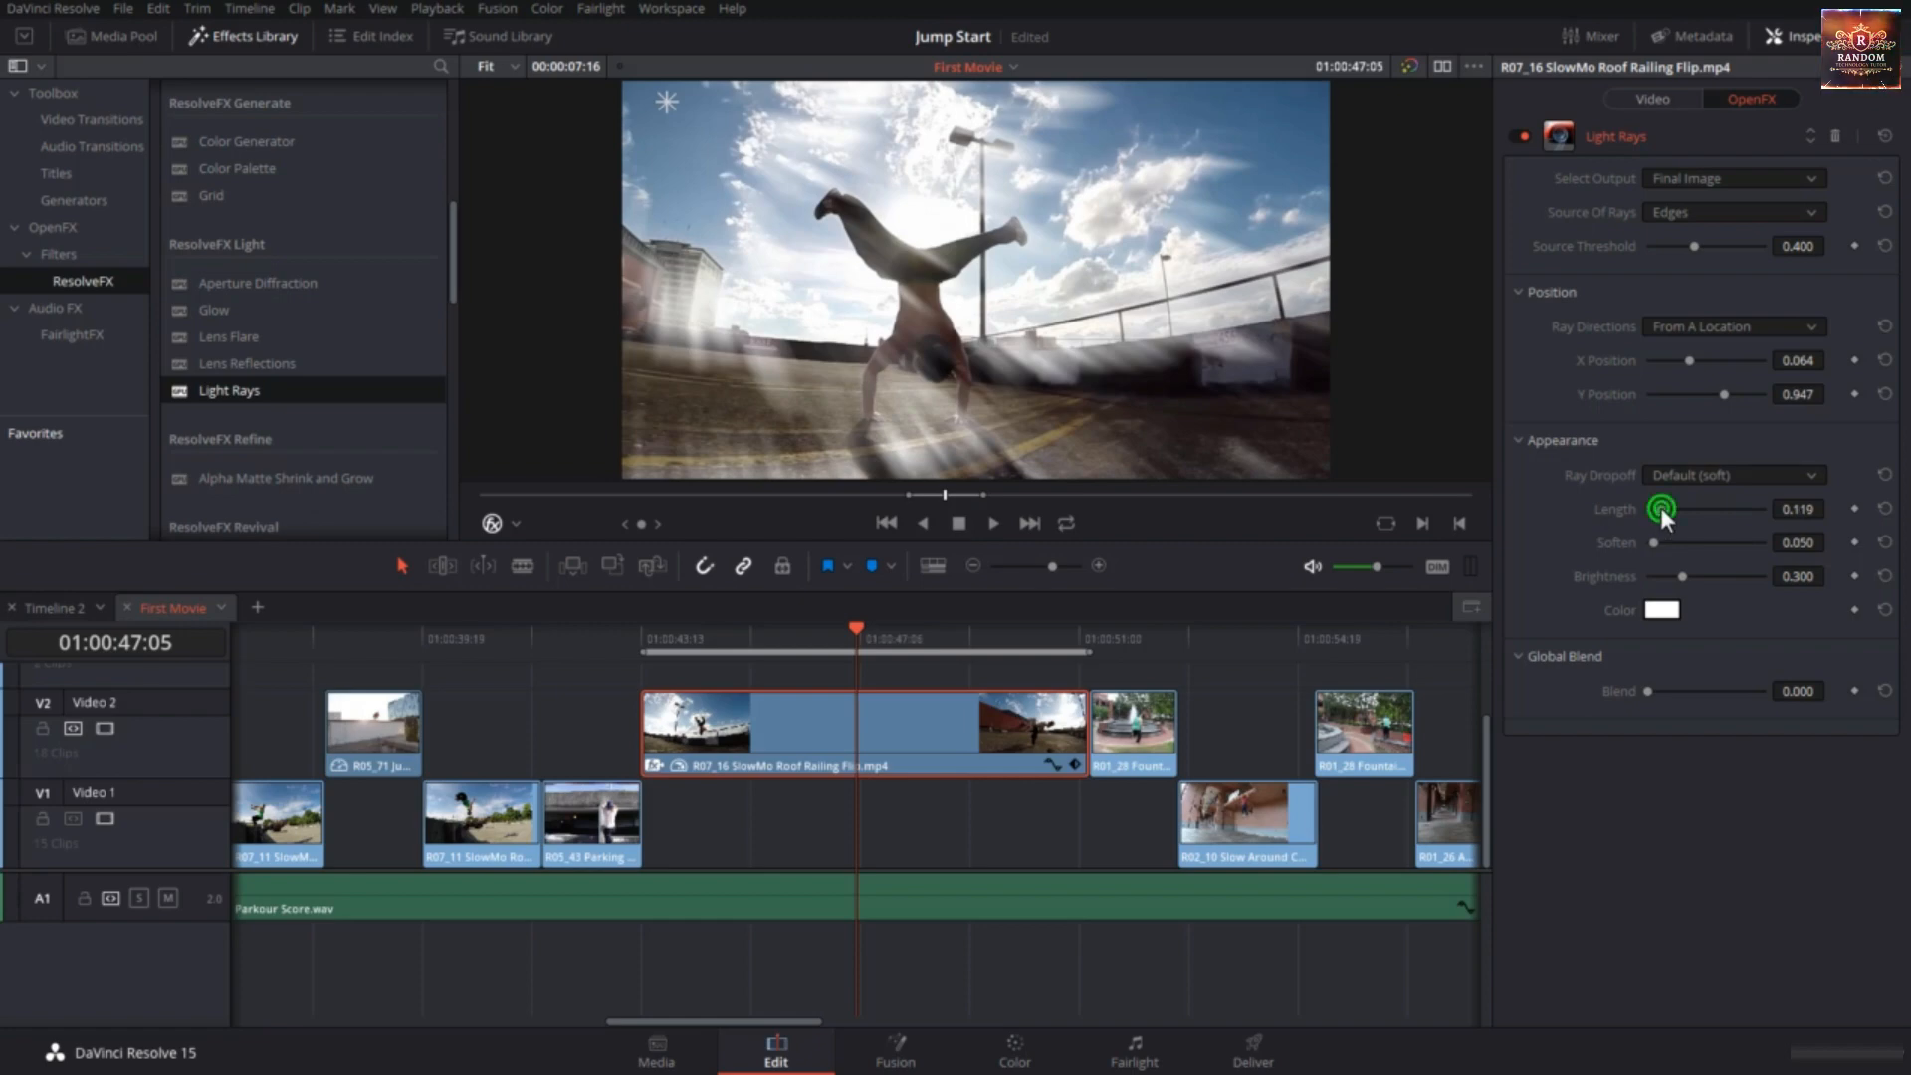
# Set the ray length to about 0.262 and soften to about 0.127, and try zero brightness before restoring it to 0.300.
pyautogui.moveTo(1661, 509); pyautogui.dragTo(1638, 552)
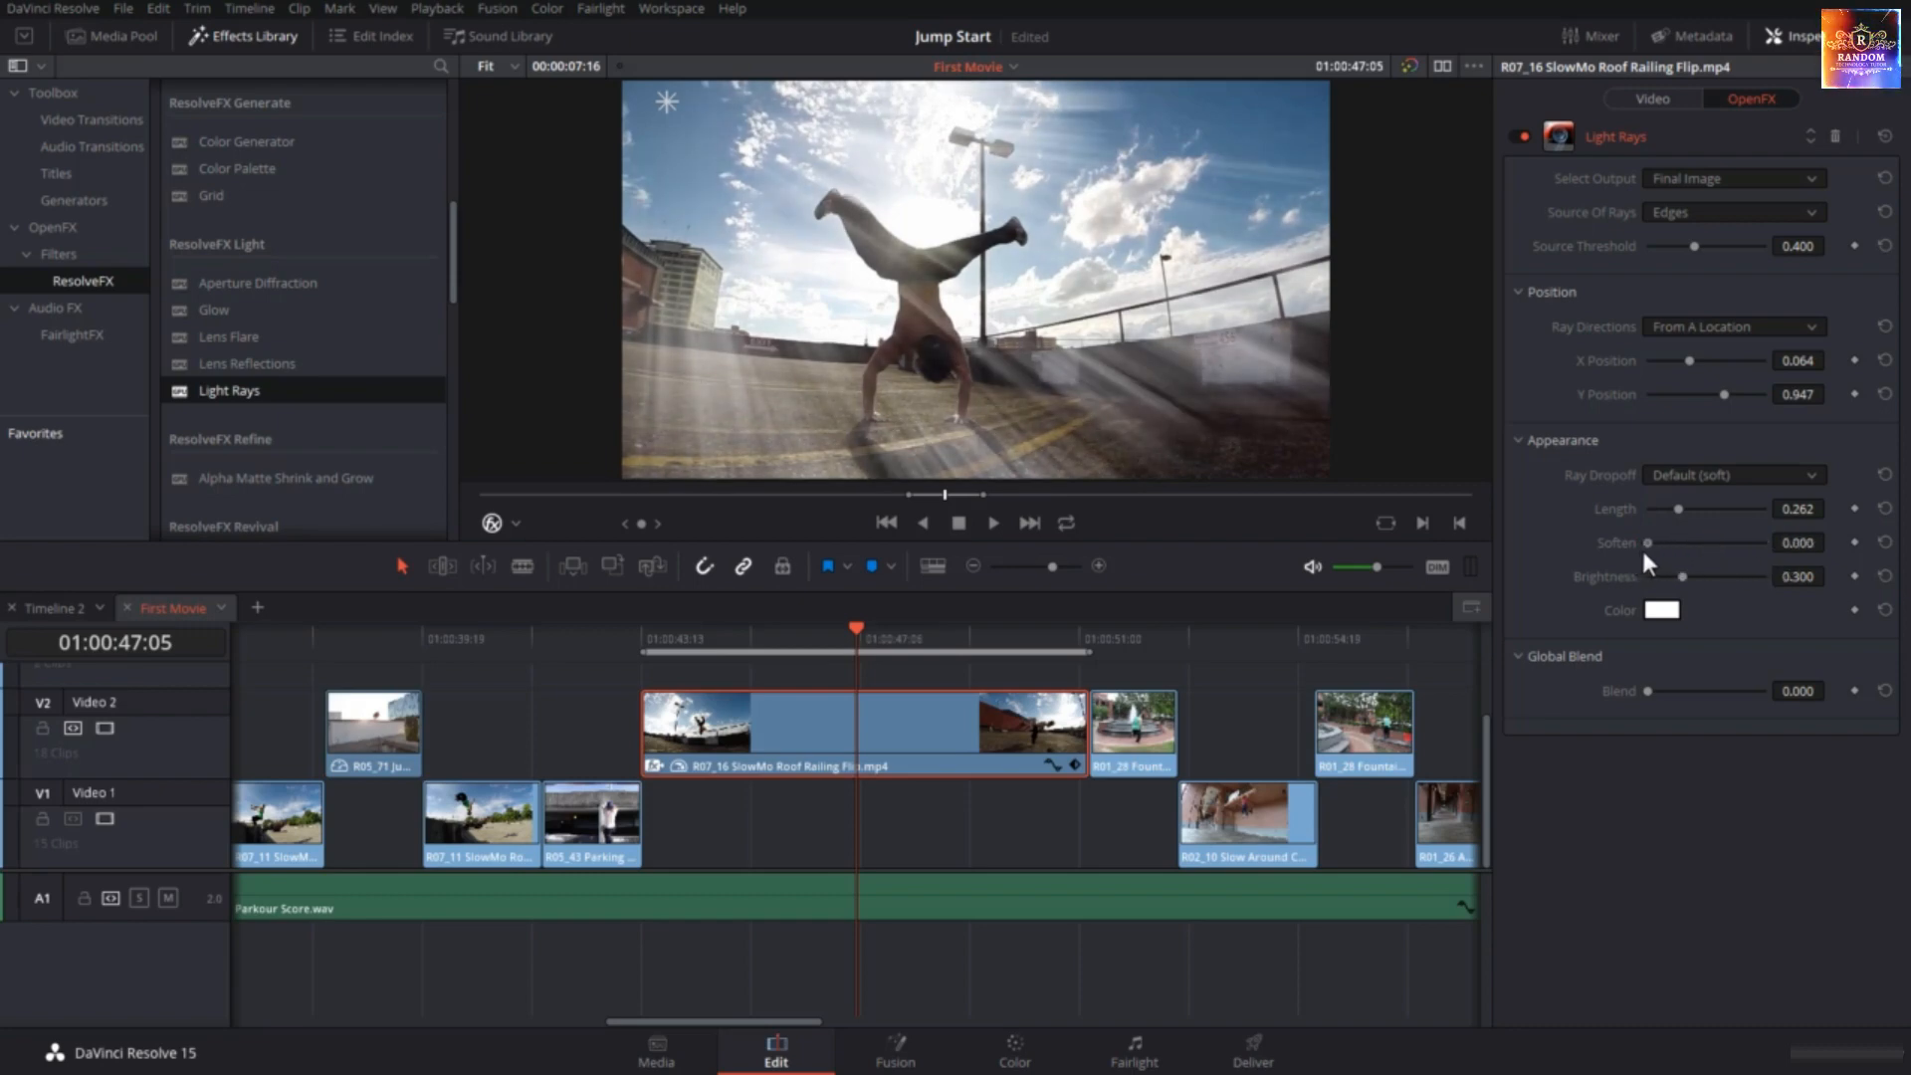
pyautogui.moveTo(1643, 553)
pyautogui.mouseDown()
pyautogui.moveTo(1753, 577)
pyautogui.moveTo(1643, 590)
pyautogui.mouseUp()
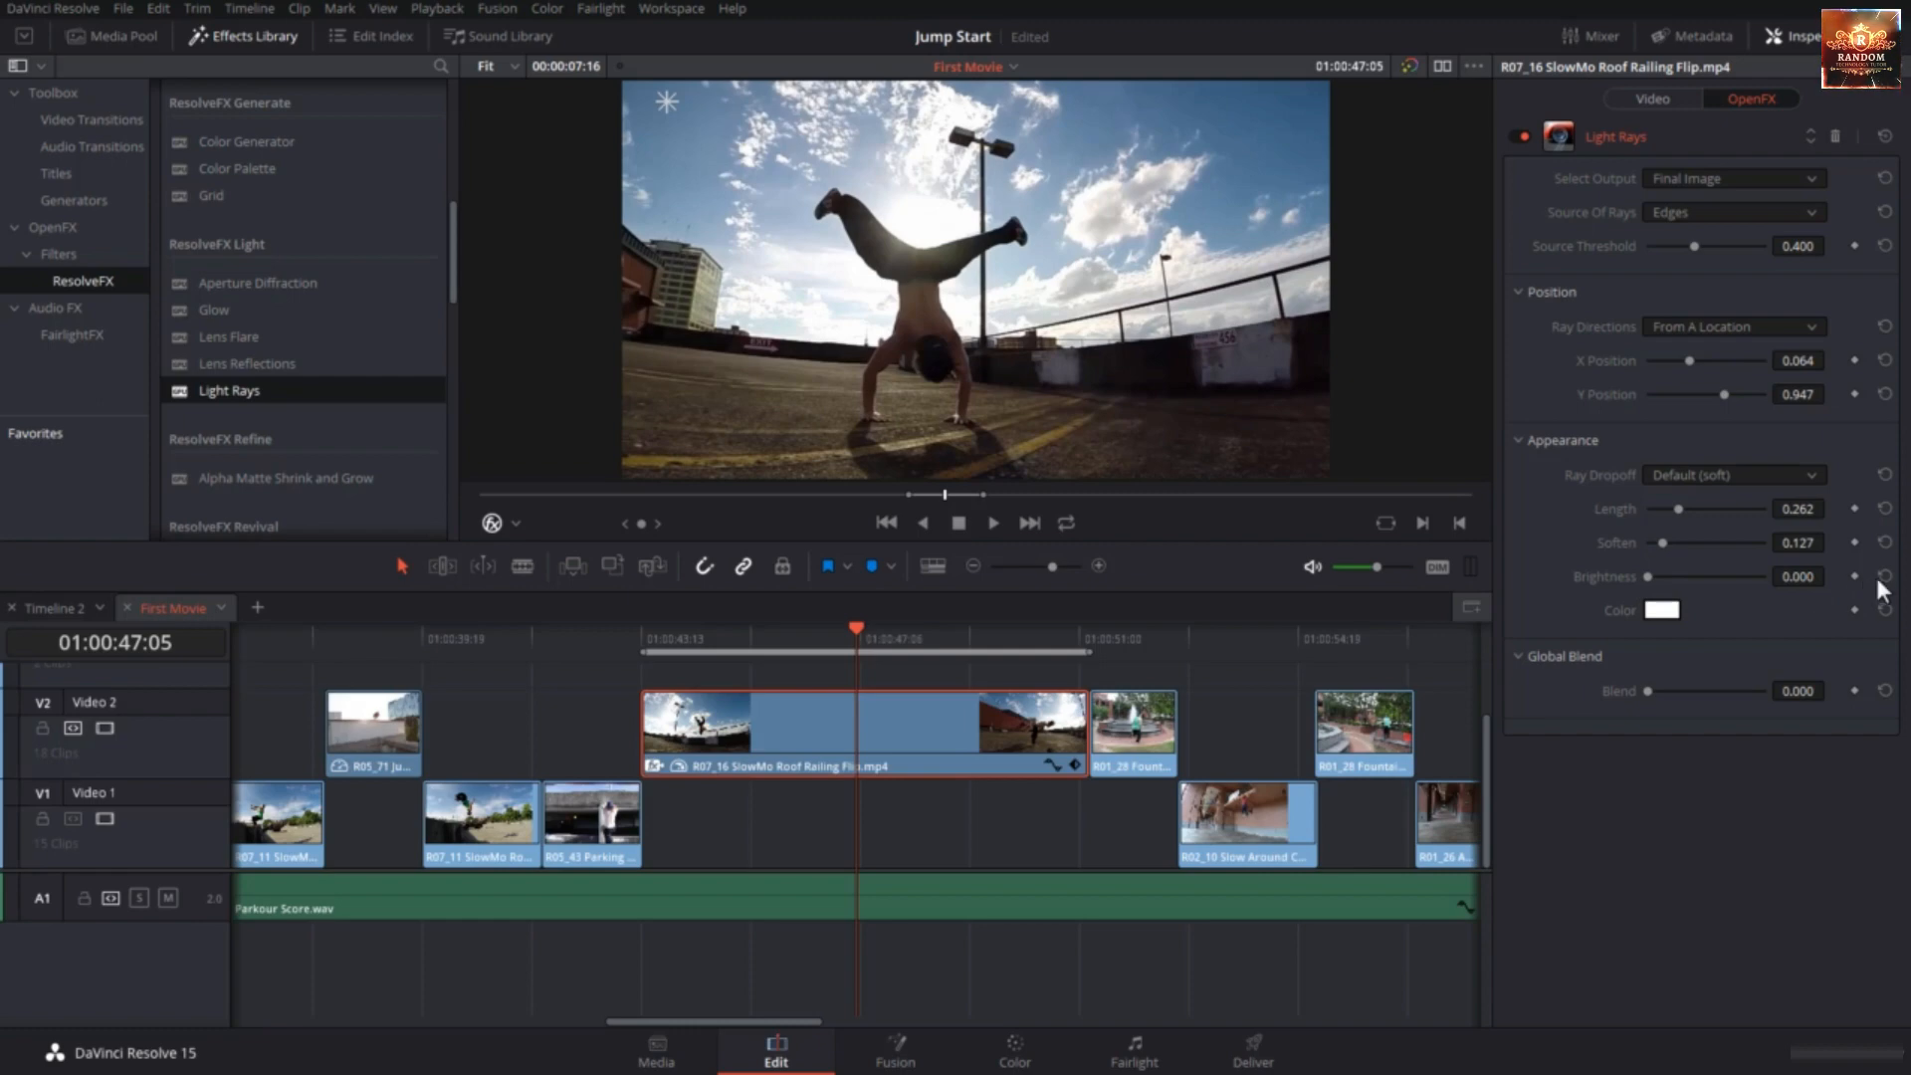
pyautogui.click(1682, 577)
# Set the Light Rays color to light orange, #ffad7e, in the Select Color dialog.
pyautogui.click(1663, 609)
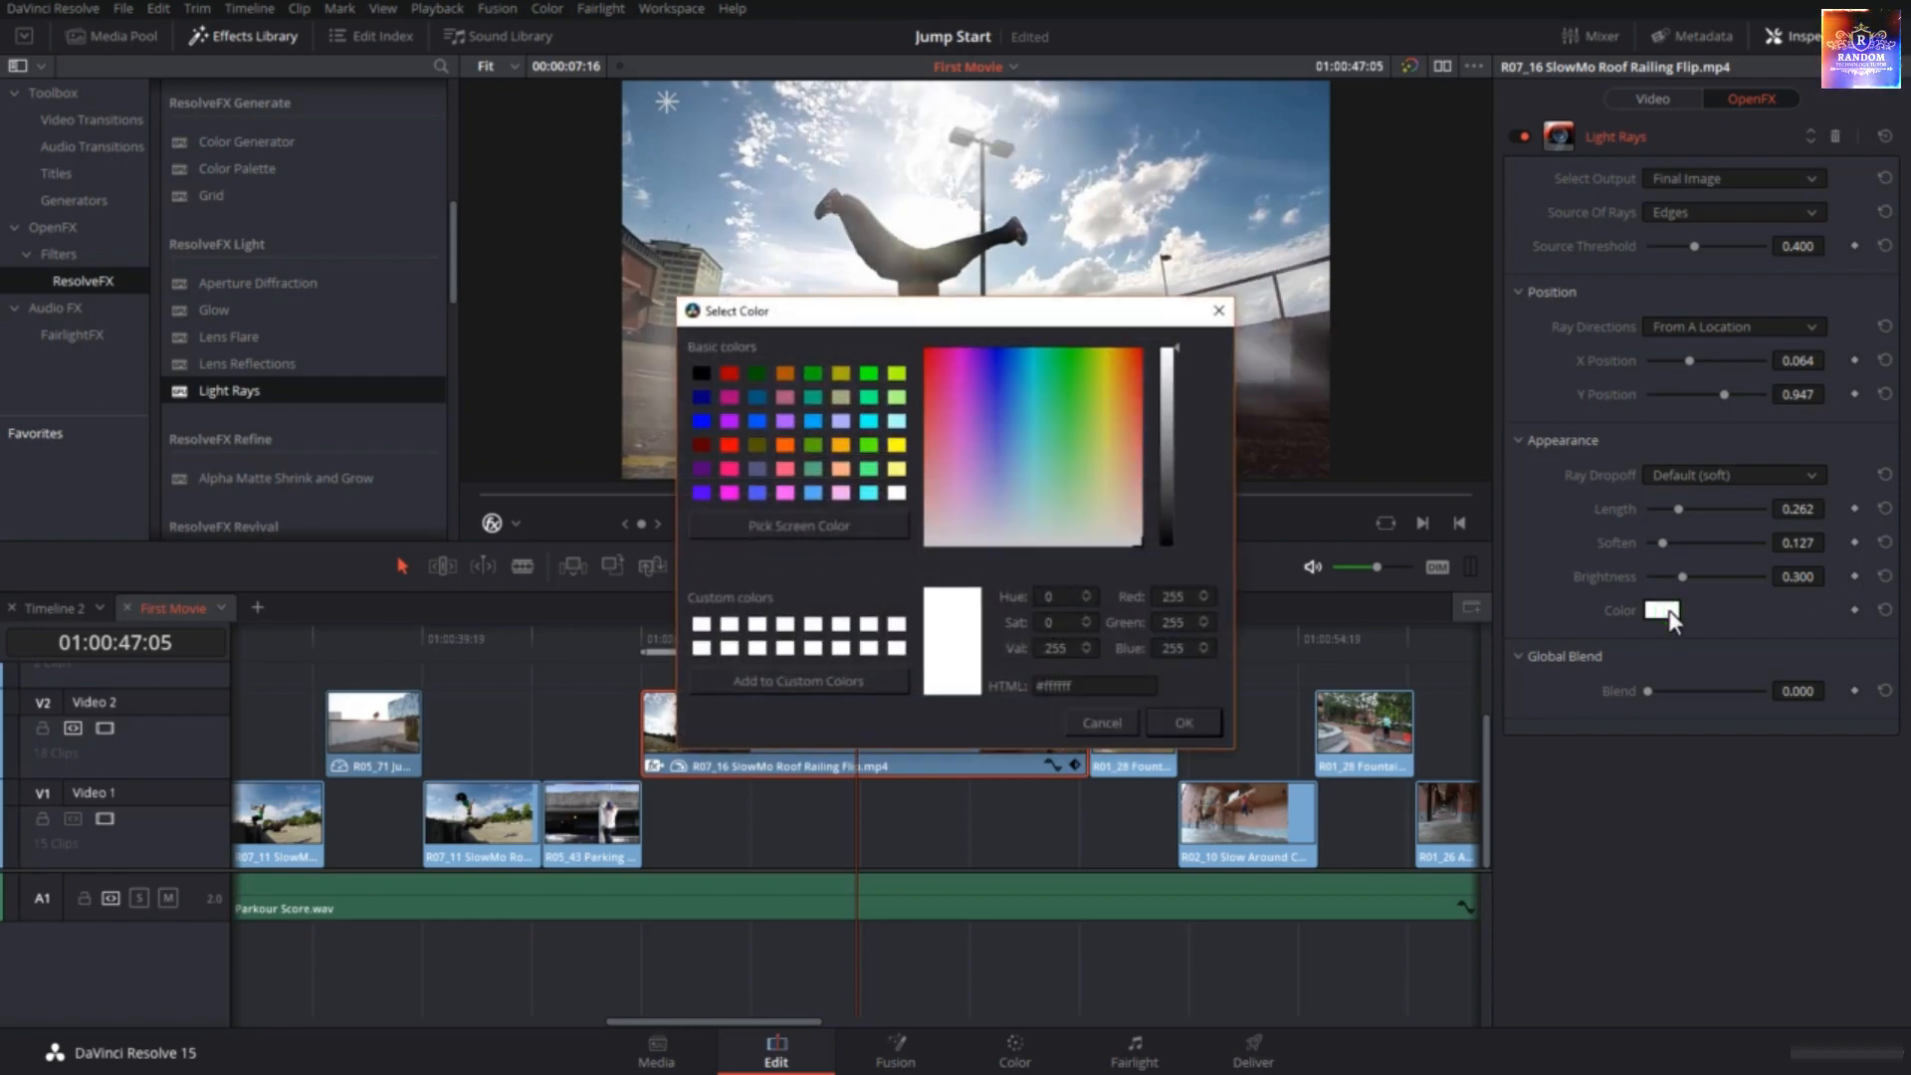
pyautogui.click(841, 468)
pyautogui.moveTo(917, 310); pyautogui.dragTo(1413, 532)
pyautogui.click(1346, 688)
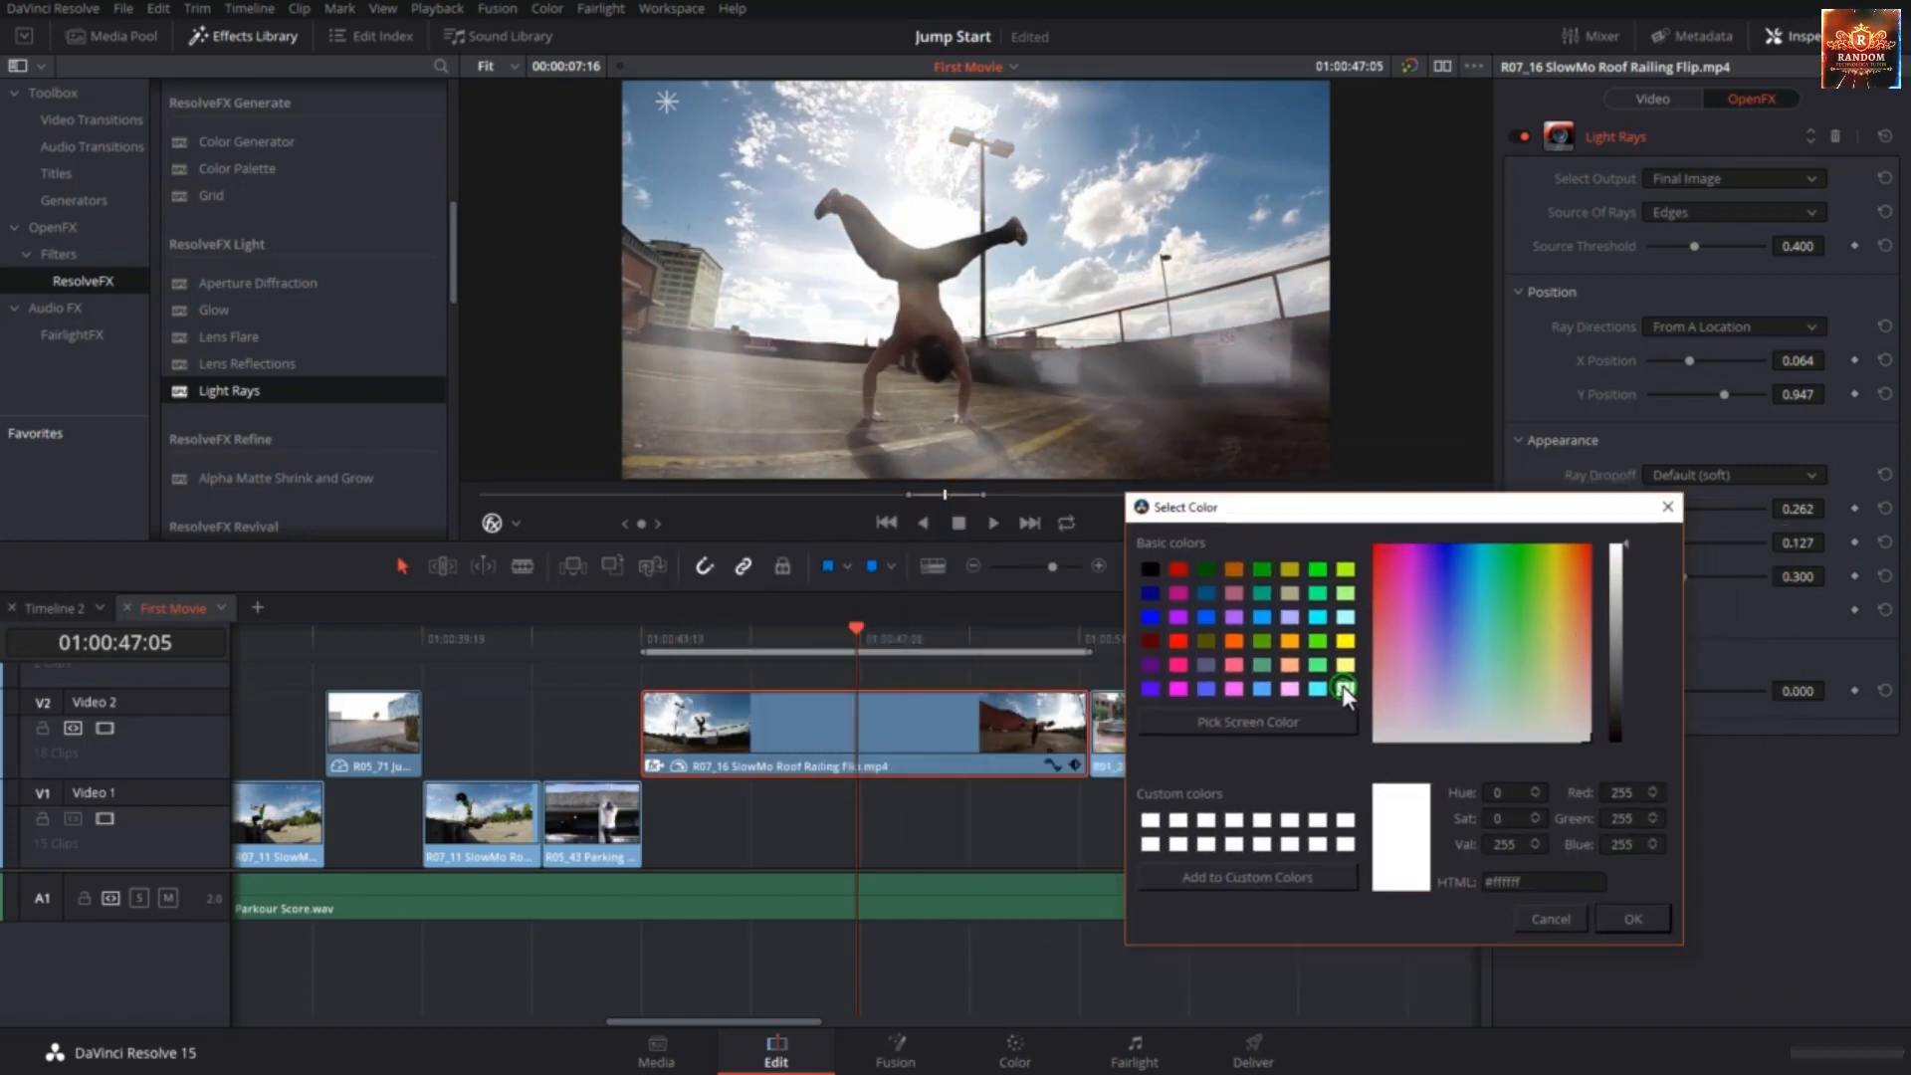
pyautogui.click(1290, 661)
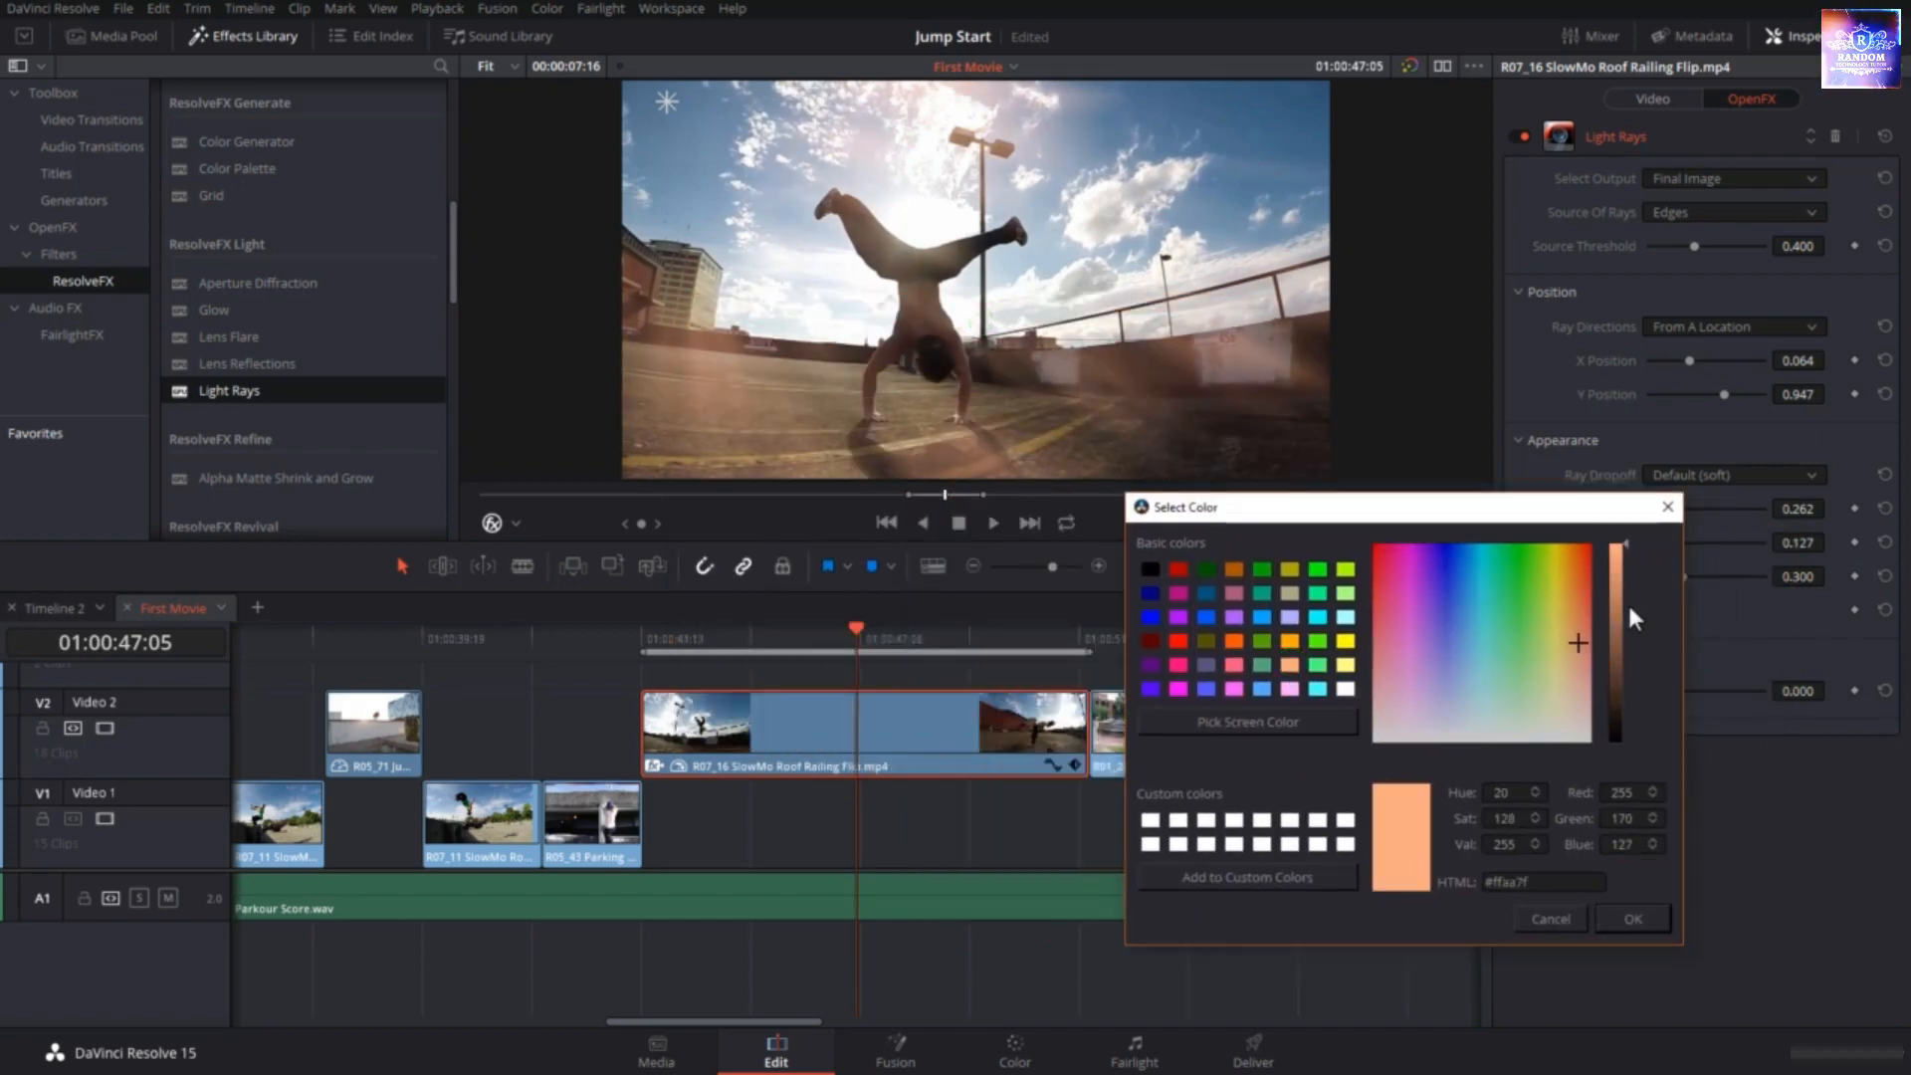
pyautogui.click(1578, 642)
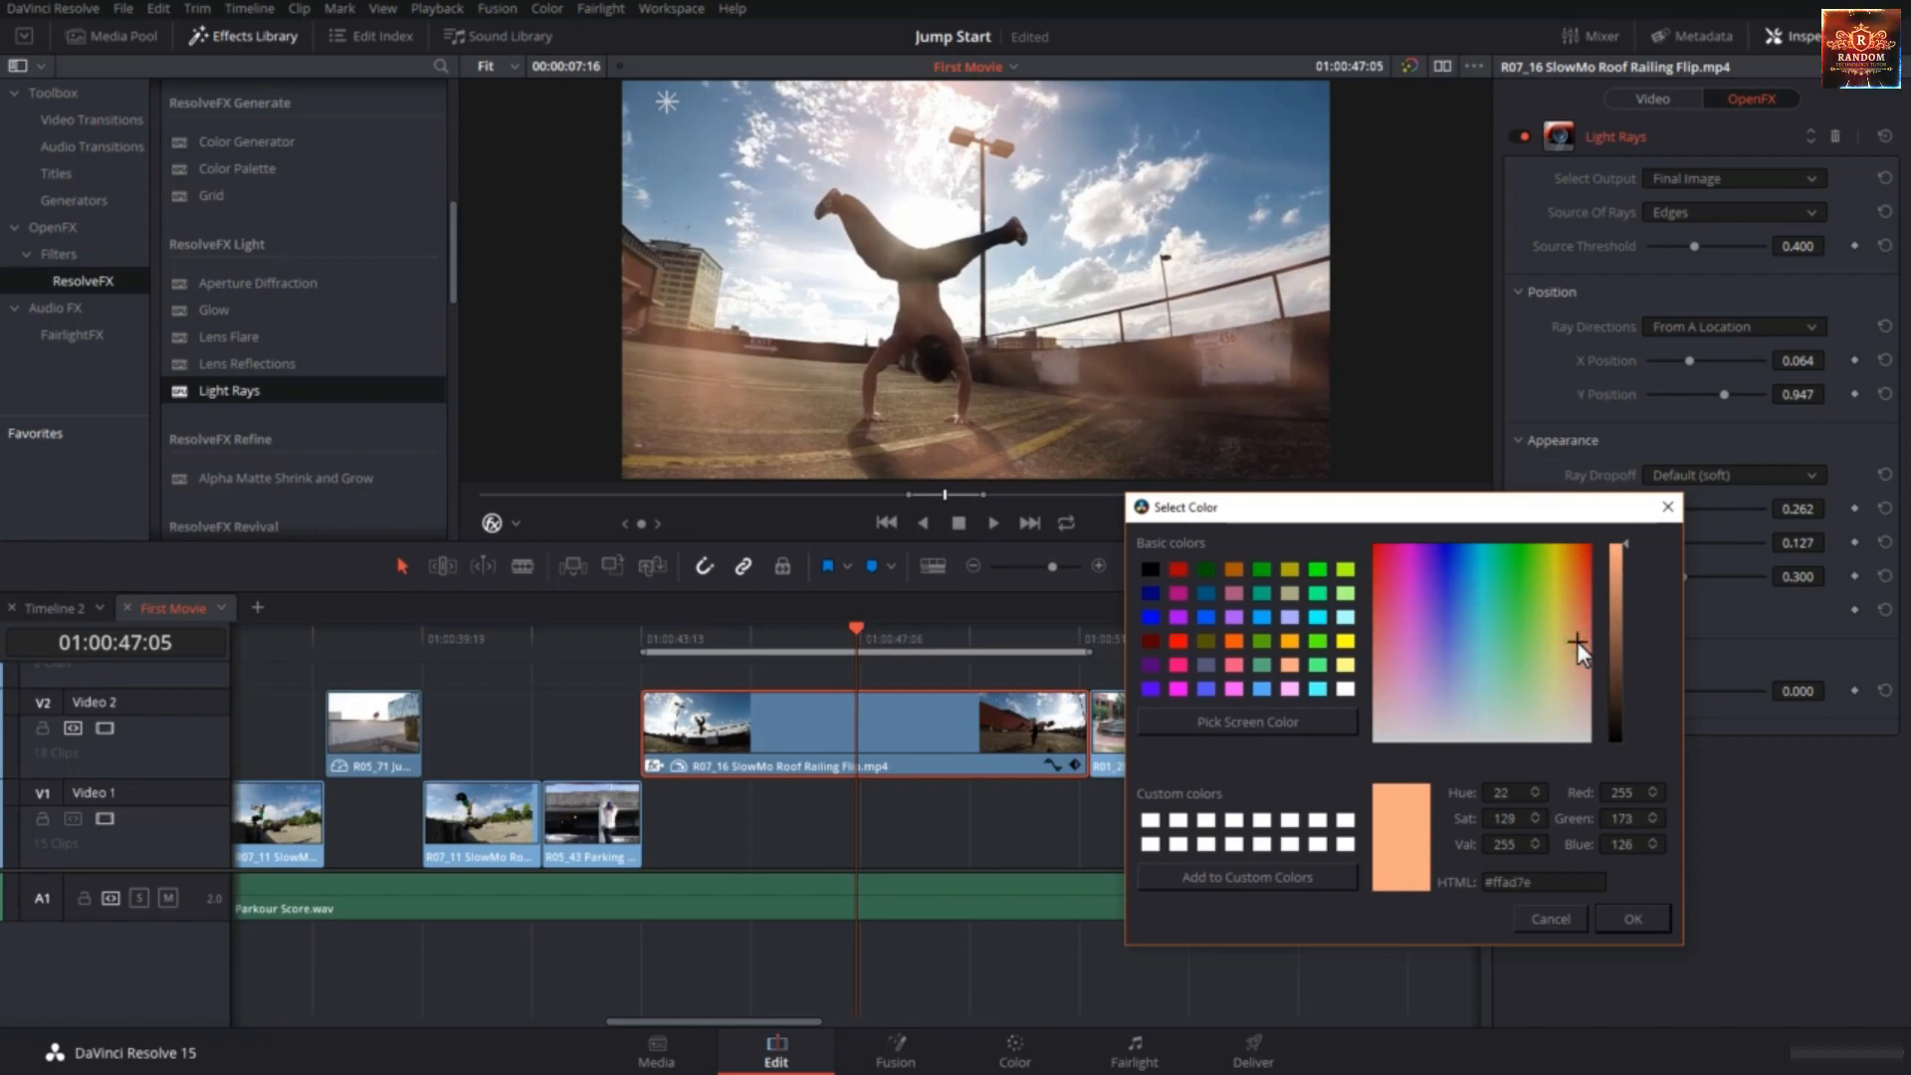
pyautogui.click(1647, 921)
# Try the global blend slider and return it to 0.000, and compare the image with Light Rays off and on.
pyautogui.moveTo(1648, 691)
pyautogui.mouseDown()
pyautogui.moveTo(1784, 695)
pyautogui.moveTo(1633, 706)
pyautogui.mouseUp()
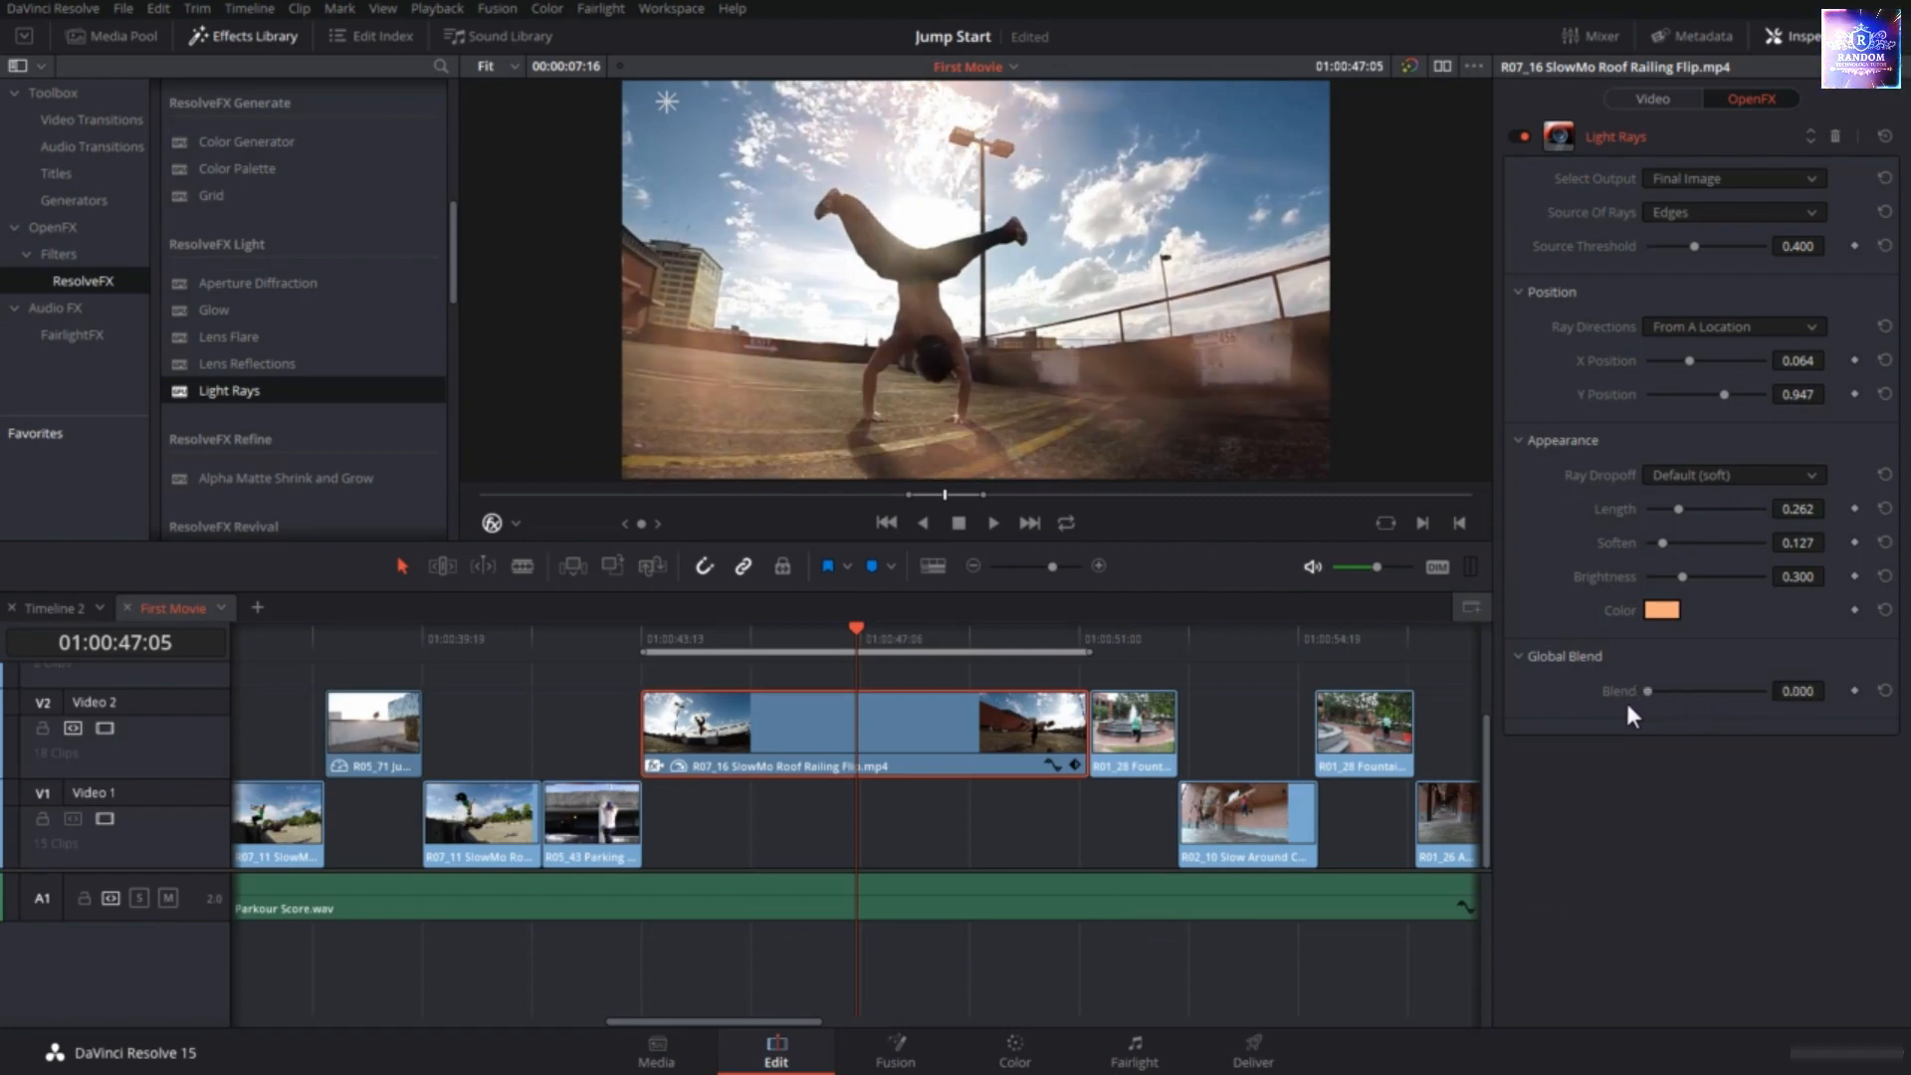
pyautogui.click(1515, 134)
pyautogui.click(1513, 129)
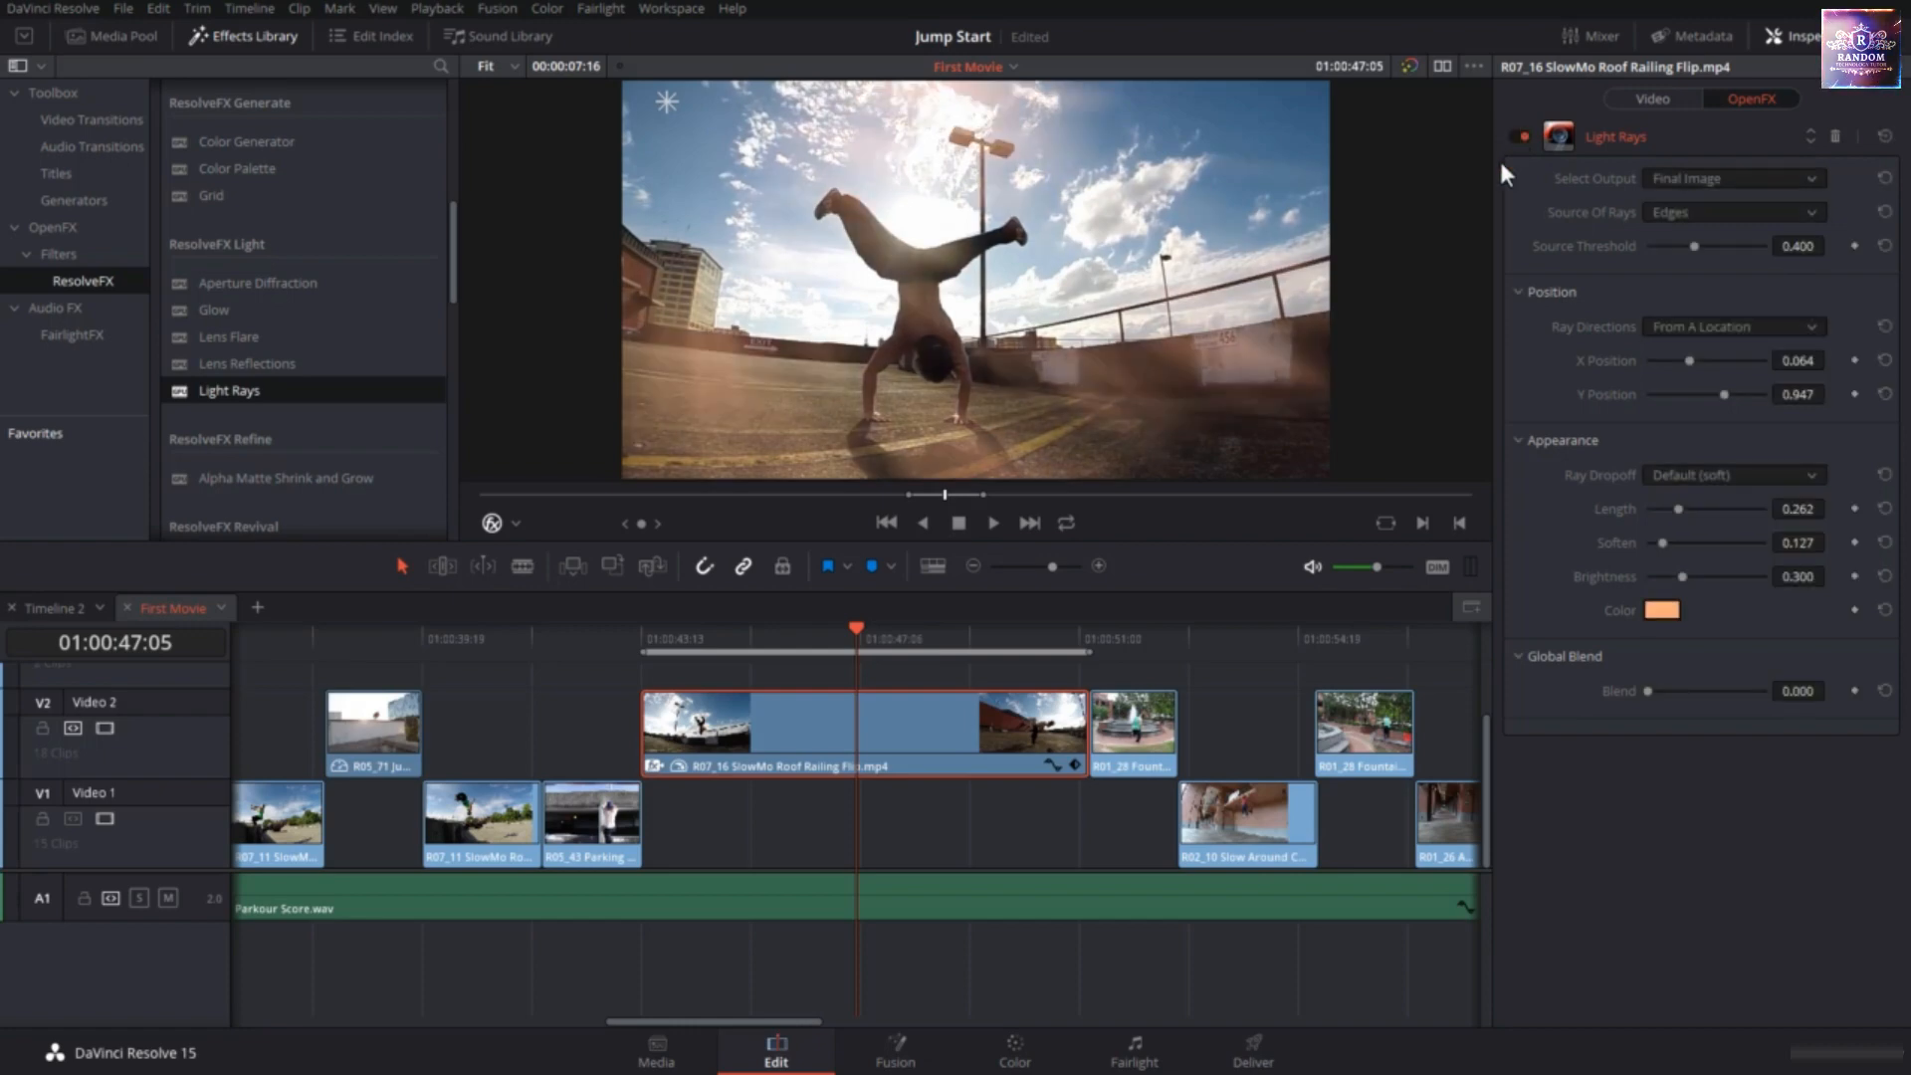
# Enable OFX filter render caching for Light Rays on the R07_16 SlowMo Roof Railing Flip clip.
pyautogui.rightClick(916, 742)
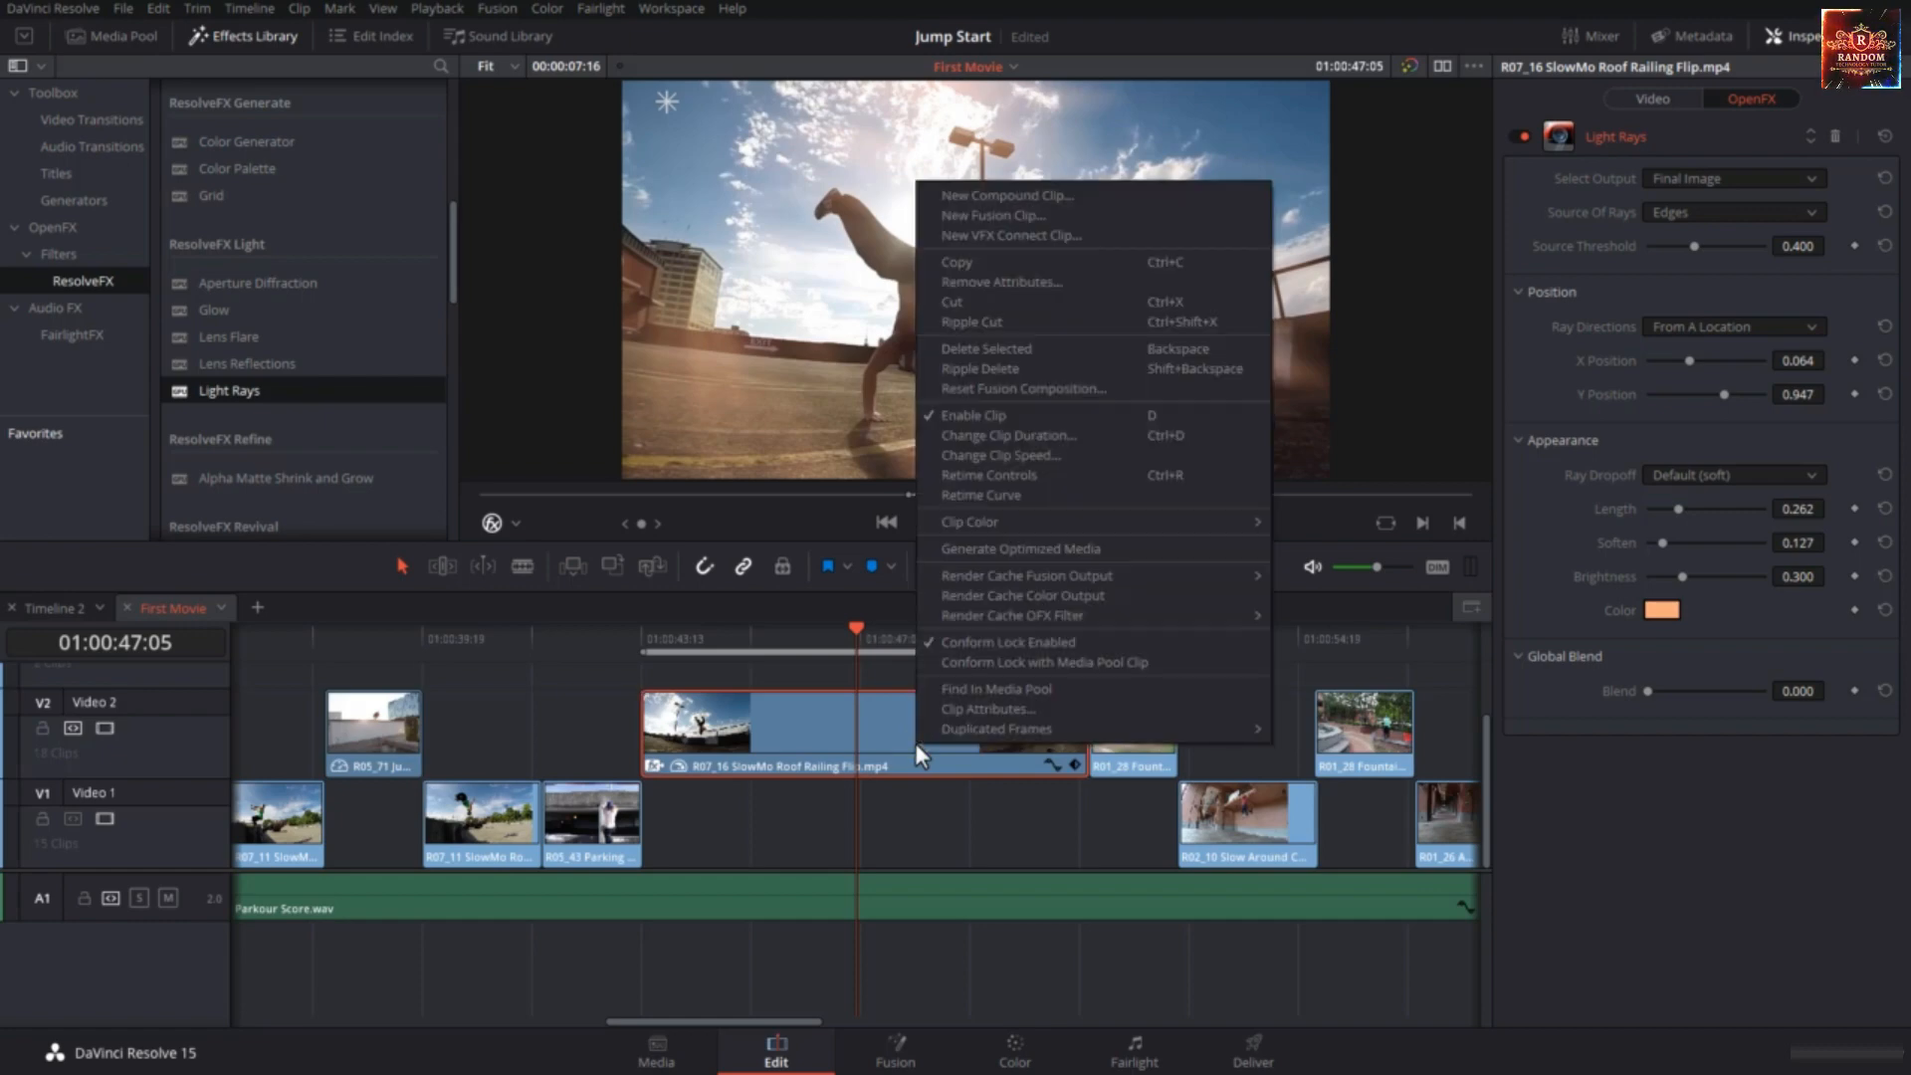
pyautogui.moveTo(1000, 616)
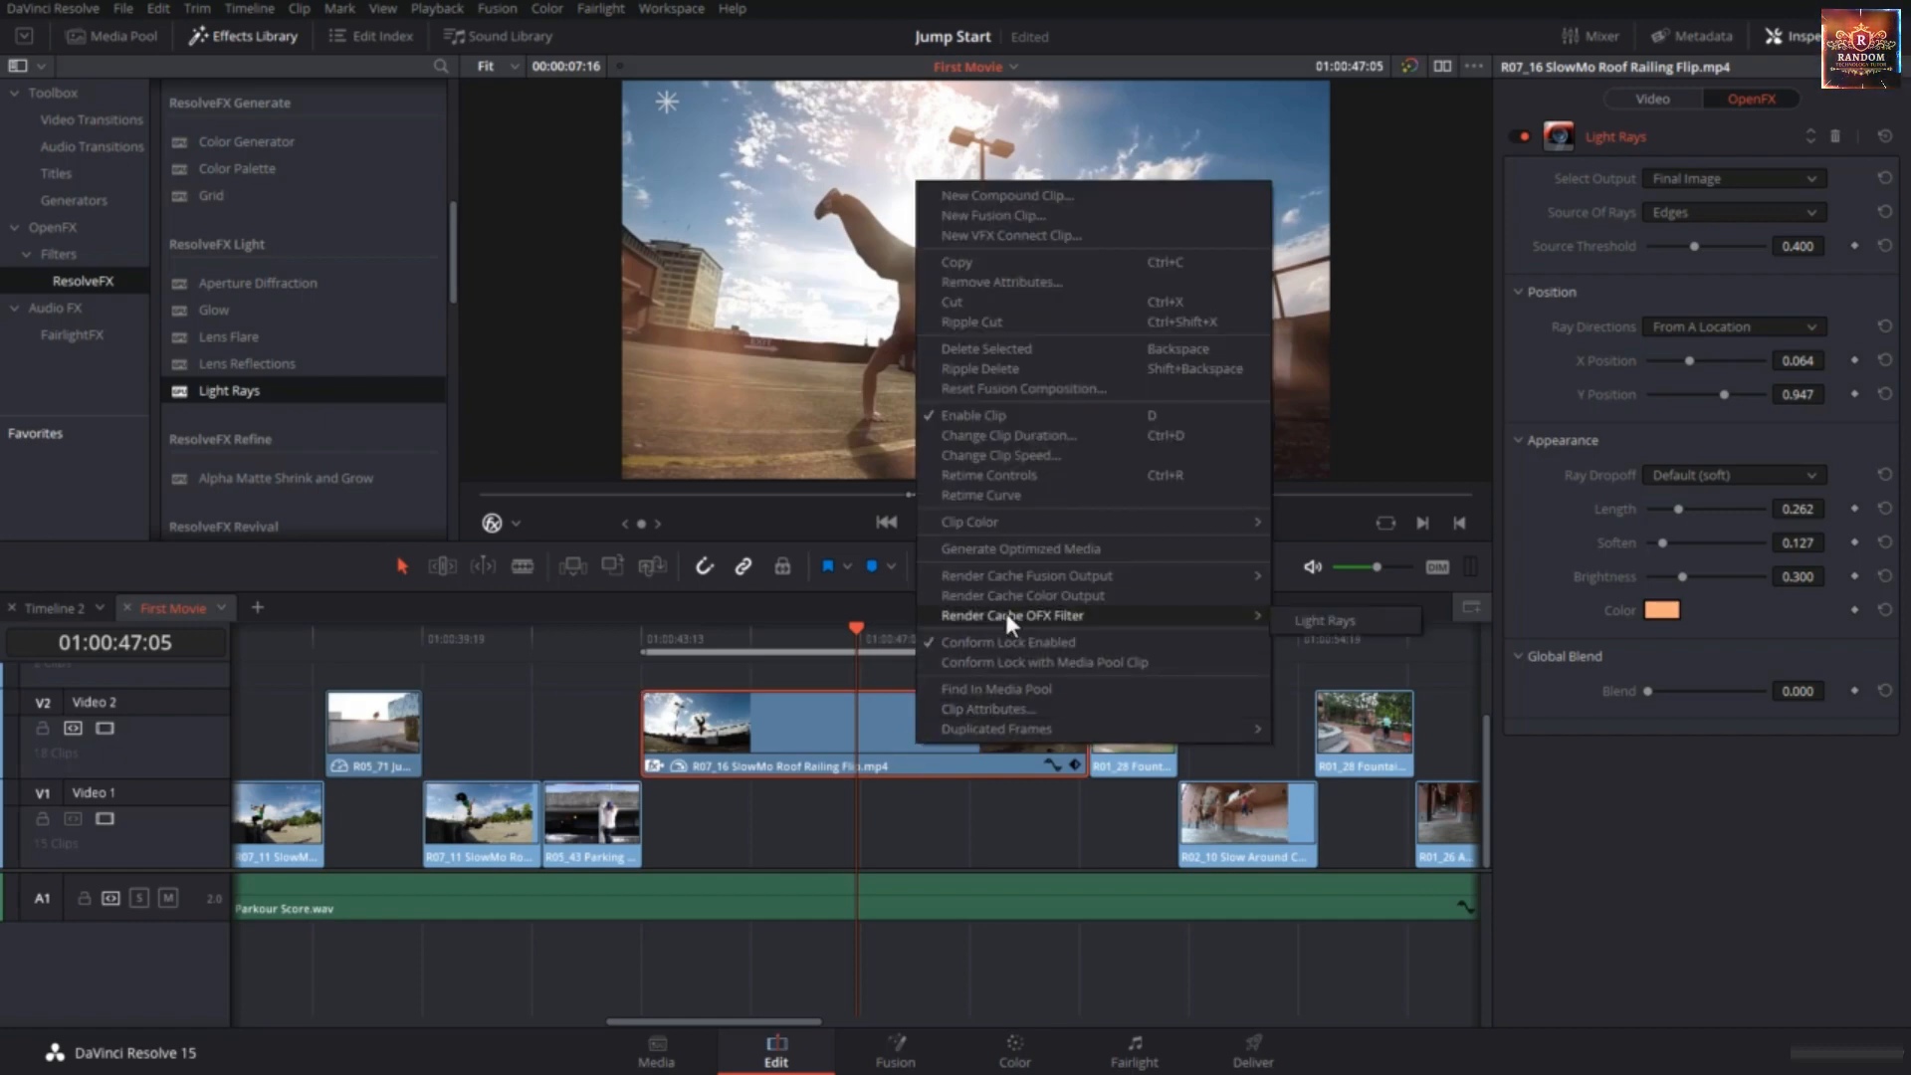
pyautogui.click(1336, 619)
# Return to the start of the R07_16 clip and play it back in a loop to review the cached light rays.
pyautogui.click(903, 647)
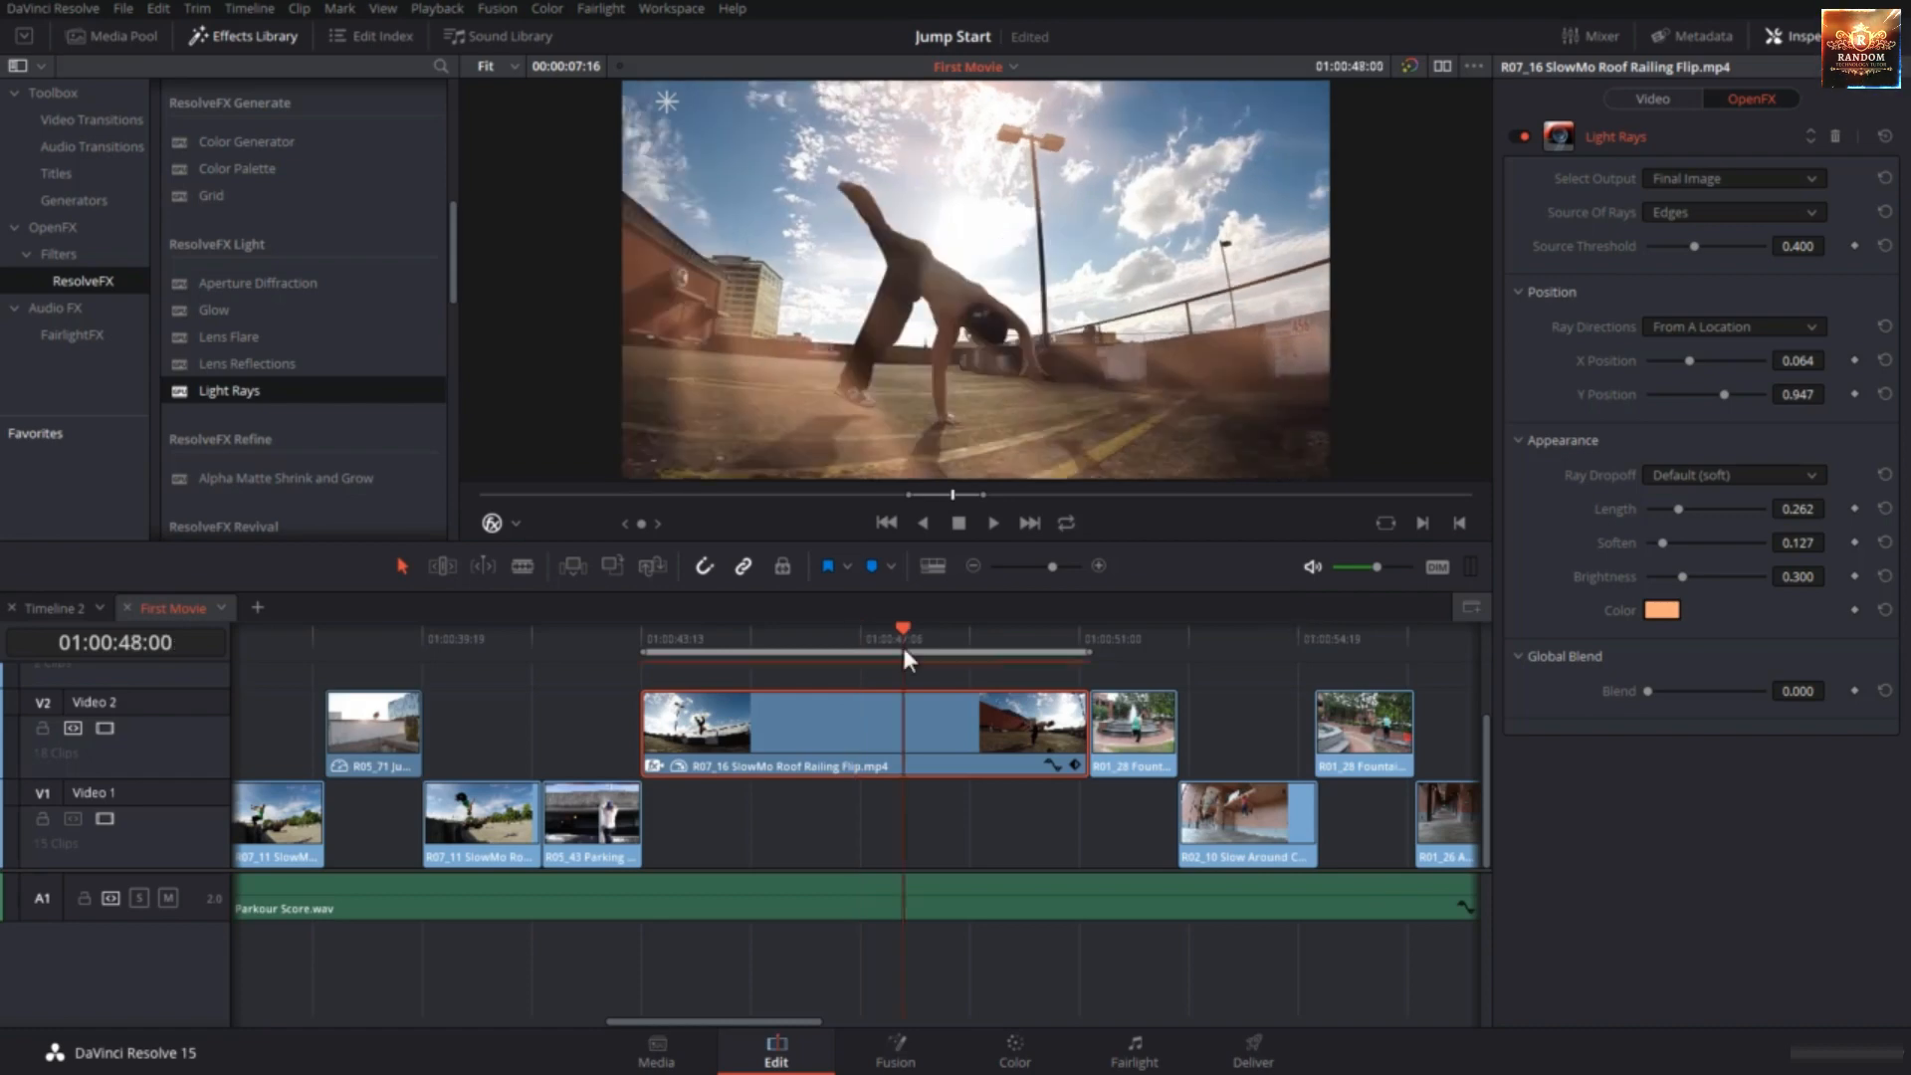
pyautogui.press('Up')
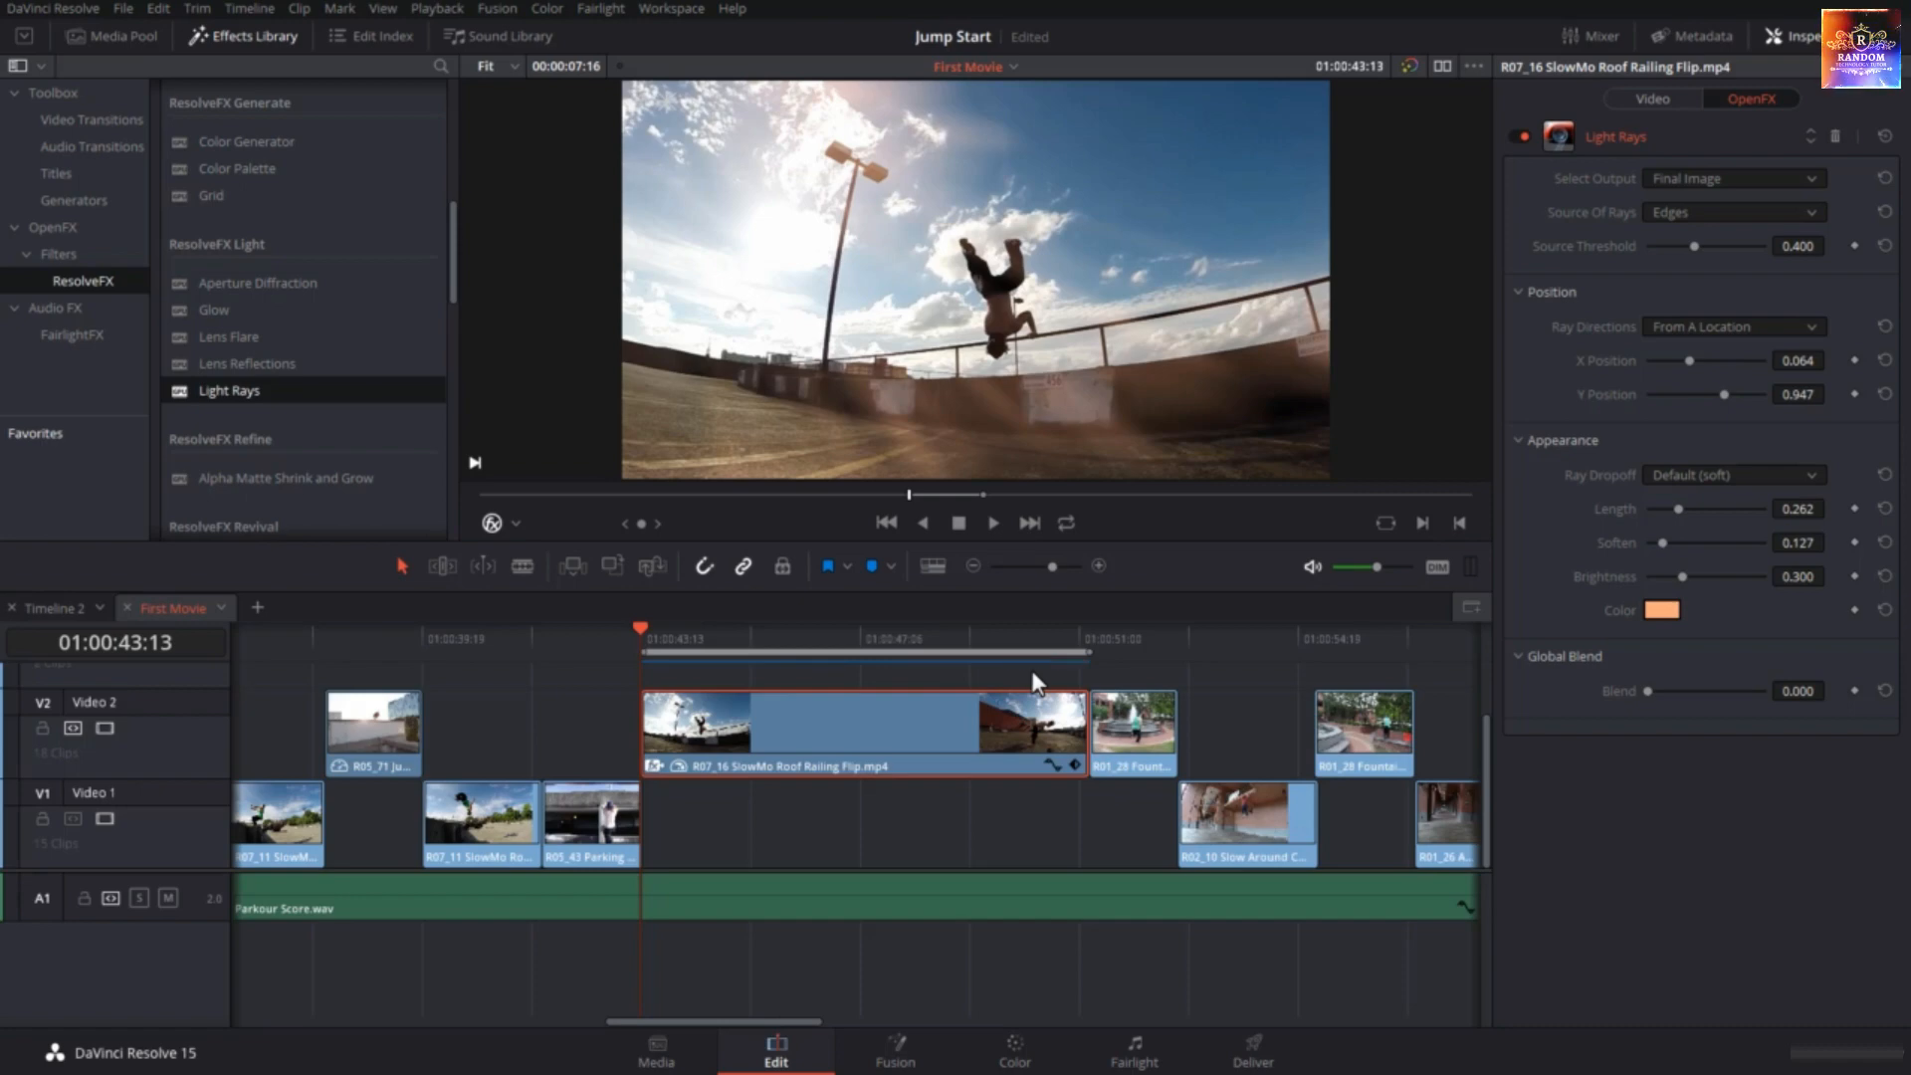
pyautogui.press('space')
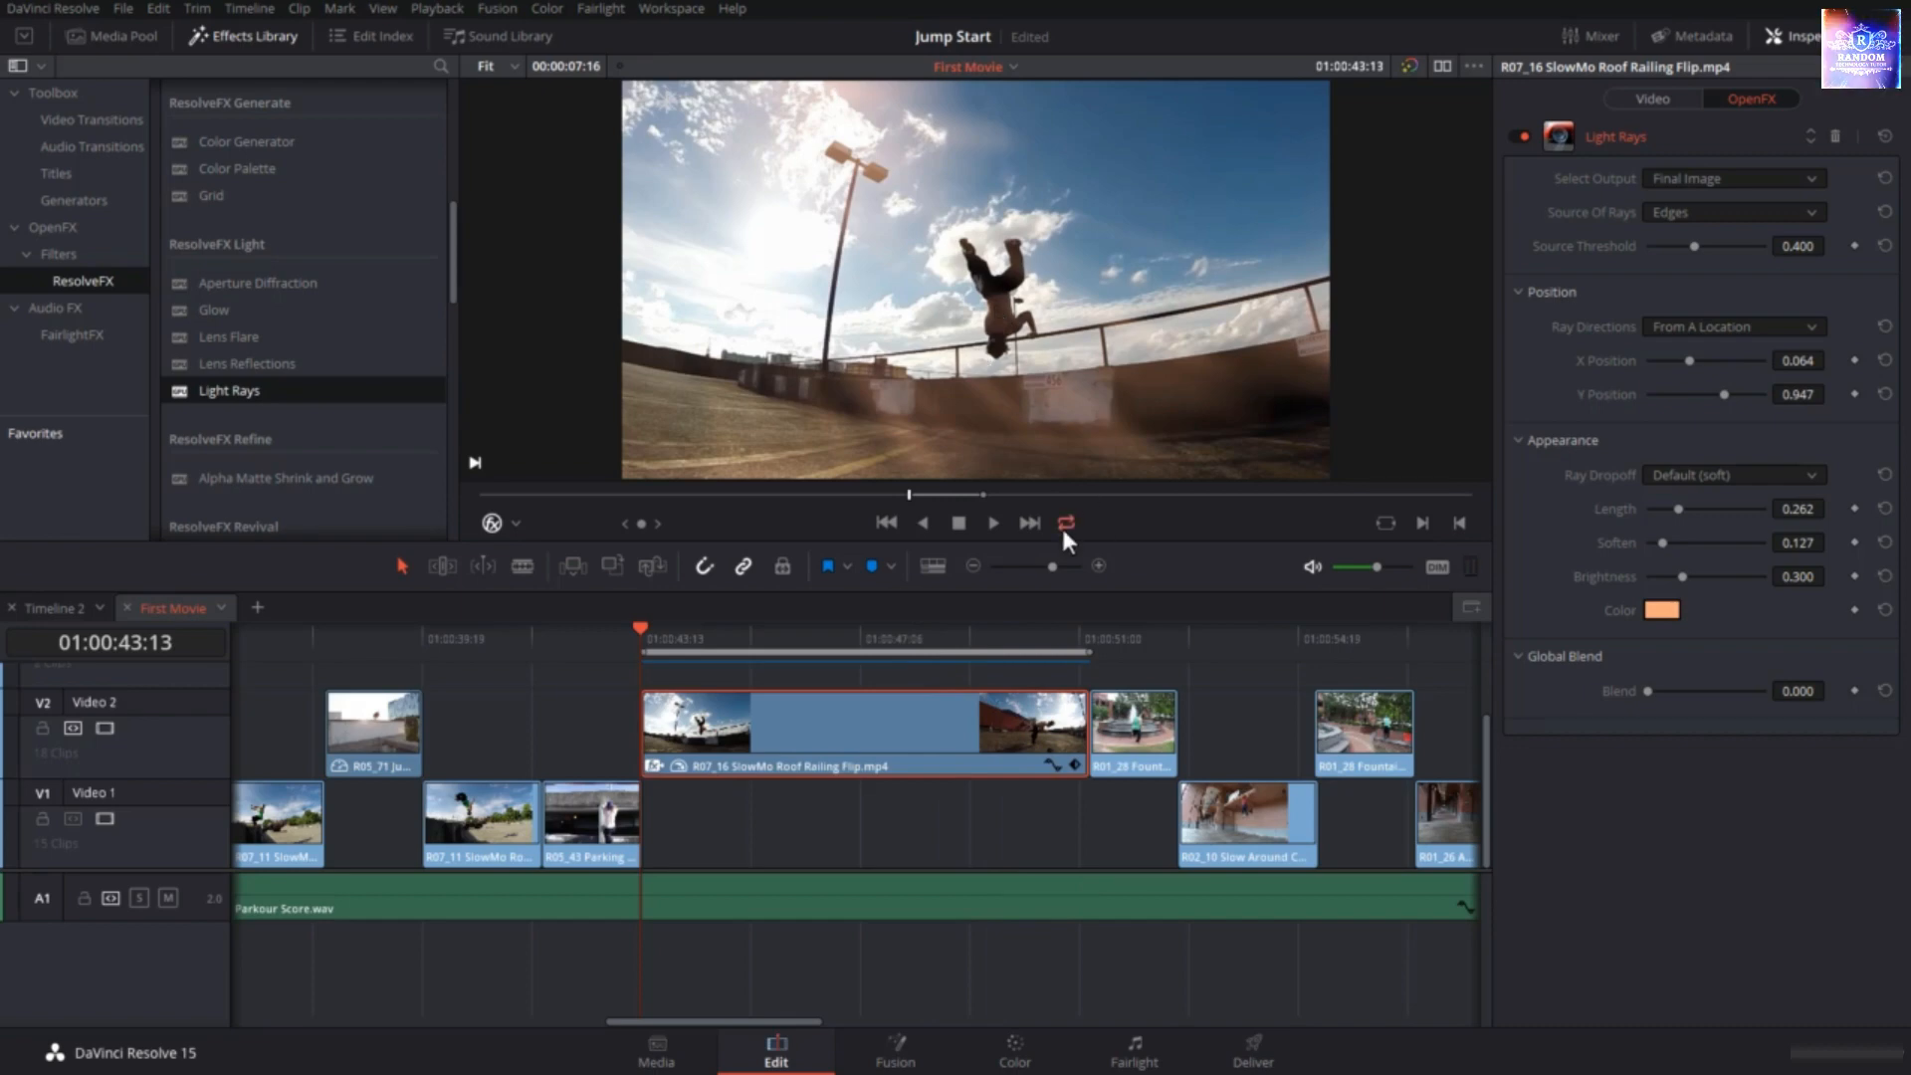
pyautogui.press('space')
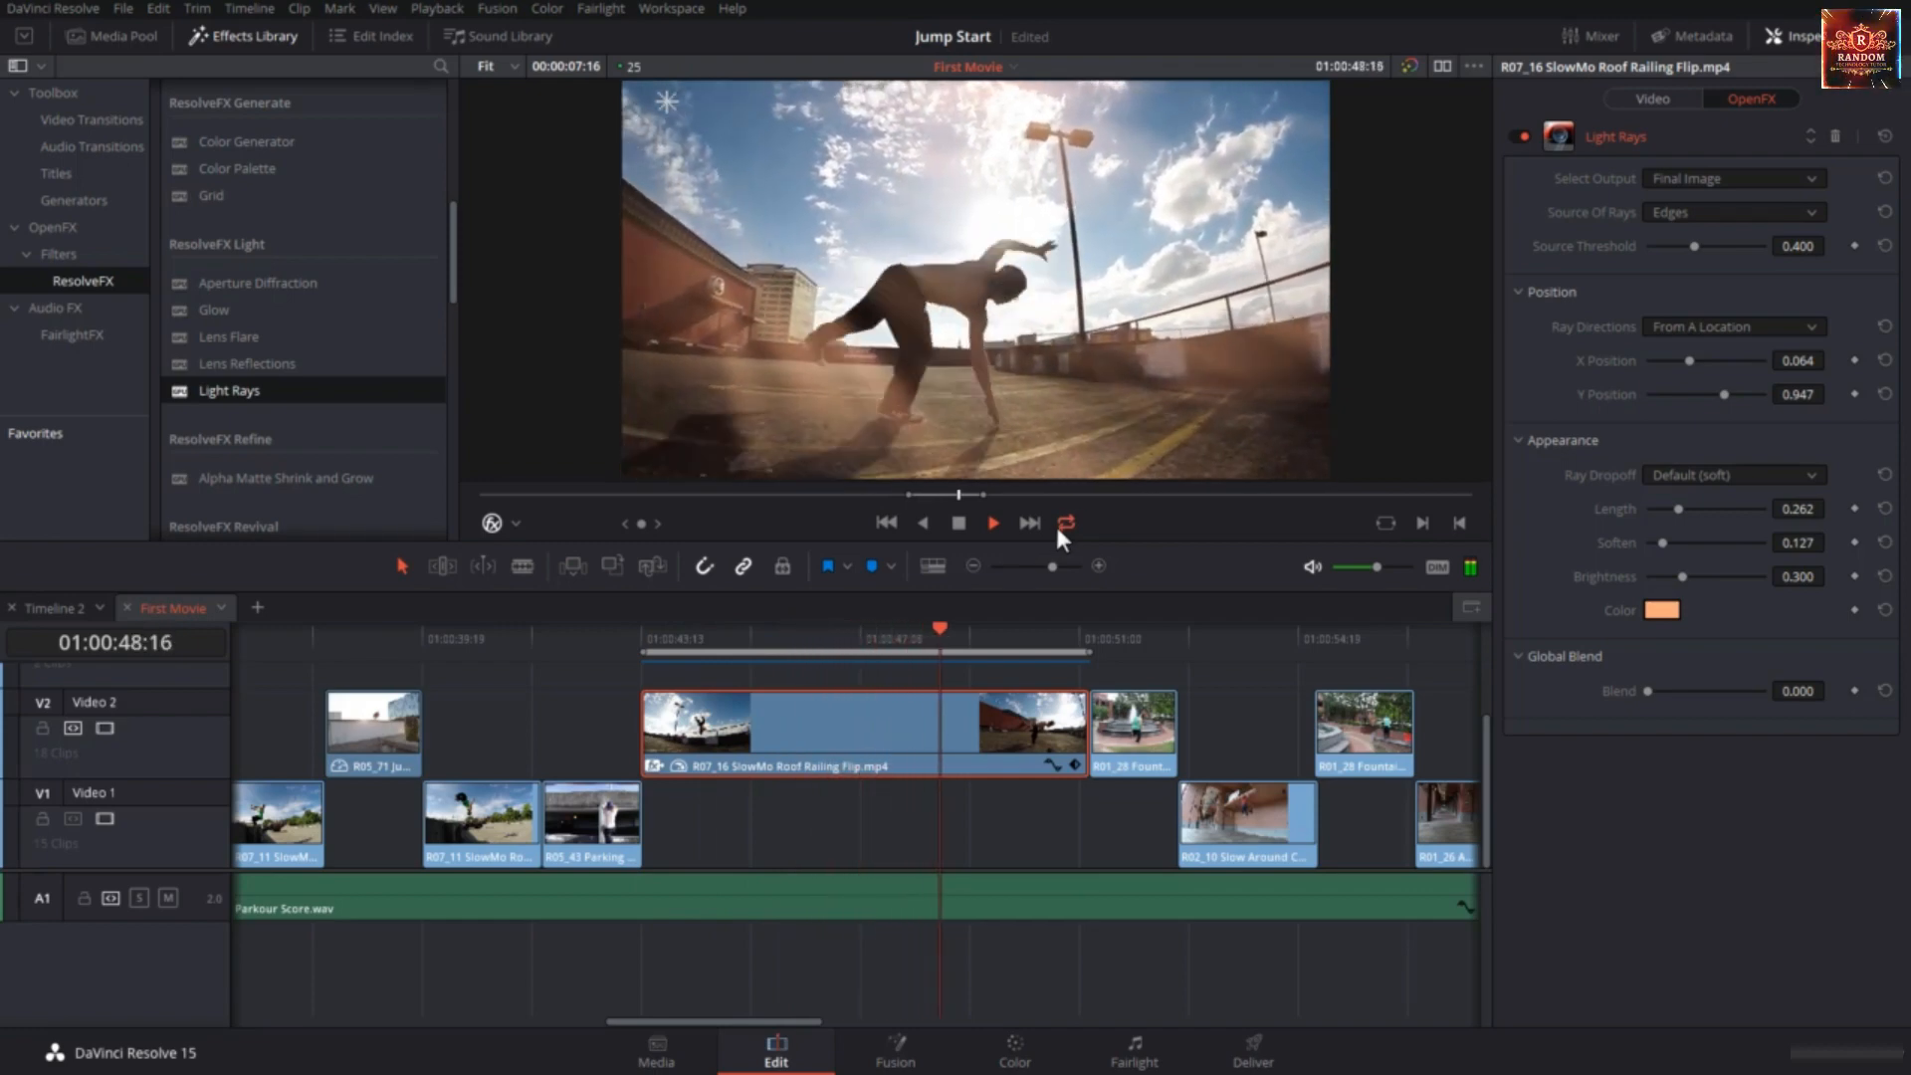
pyautogui.press('space')
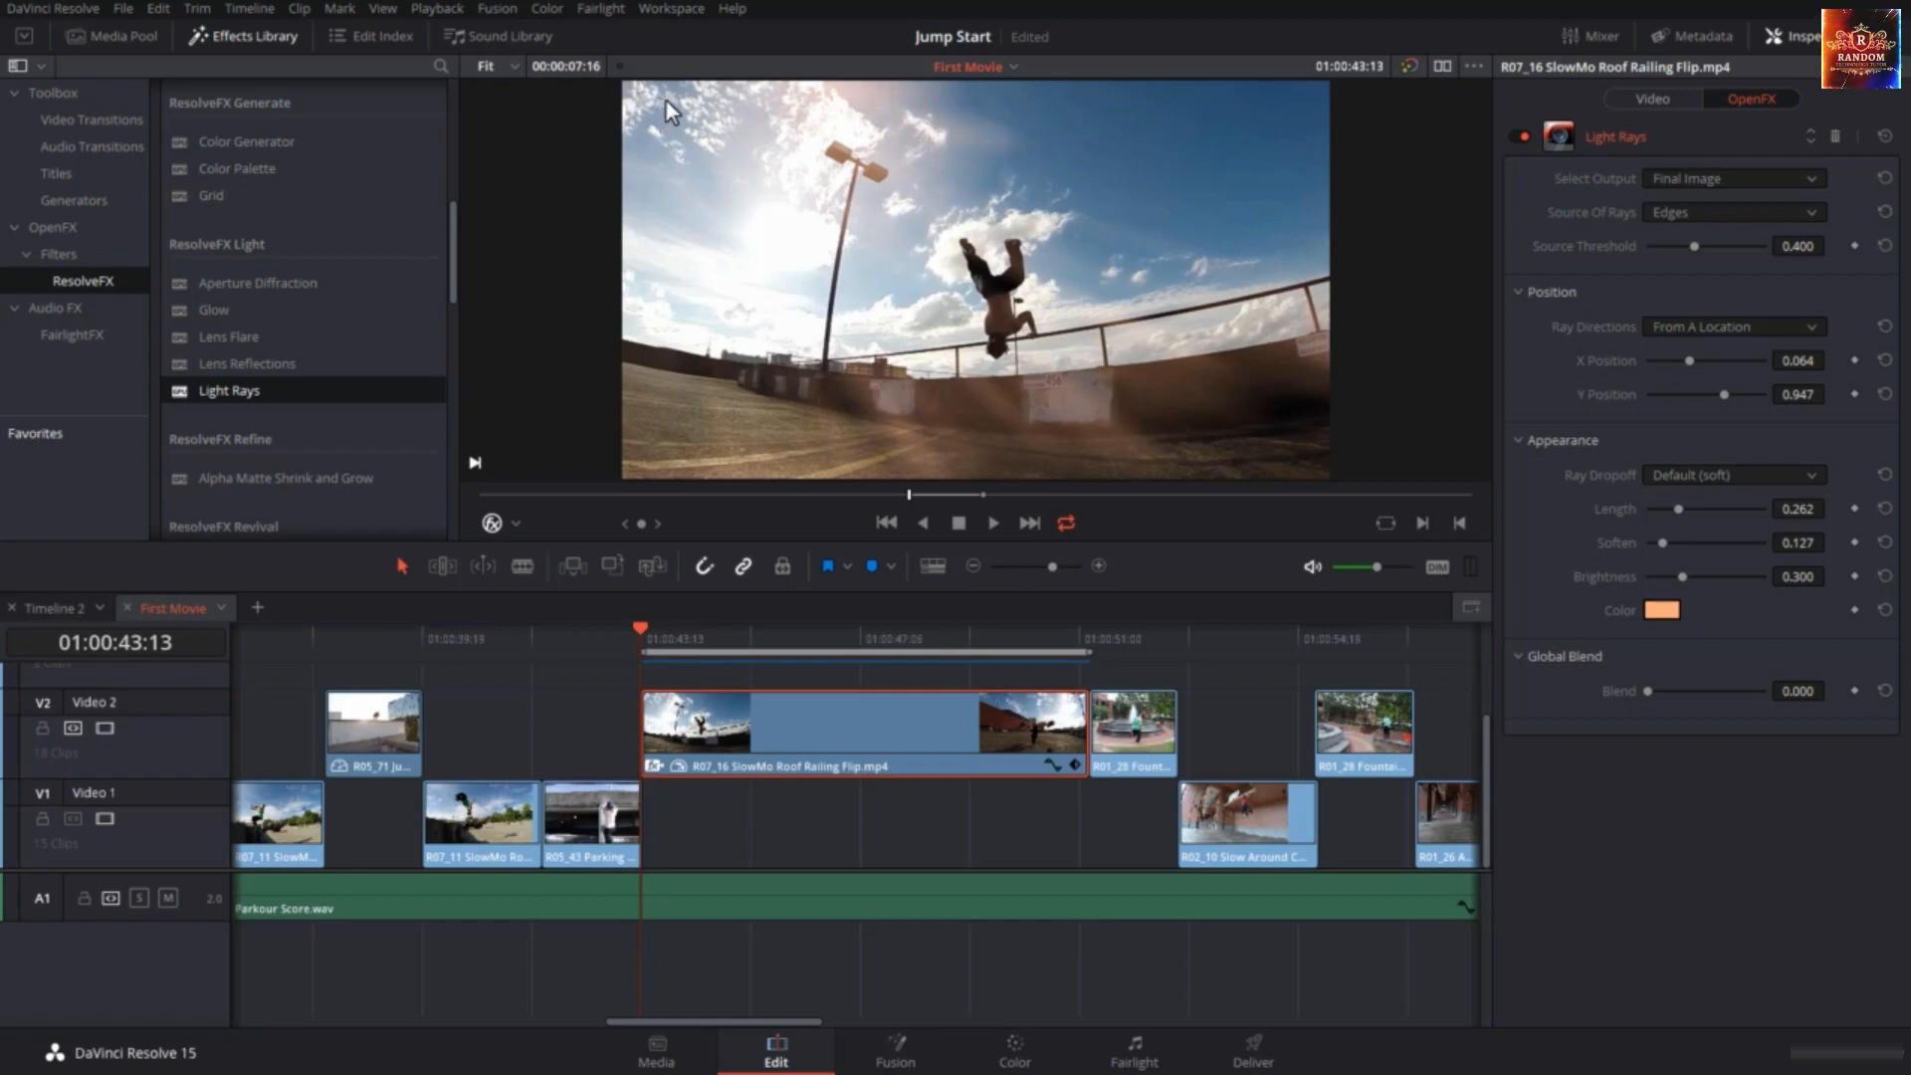
# Keyframe the ray source's X and Y position at the clip's start, and move the source to X 0.760, Y 0.947 at 01:00:51:04.
pyautogui.click(1853, 359)
pyautogui.click(1853, 393)
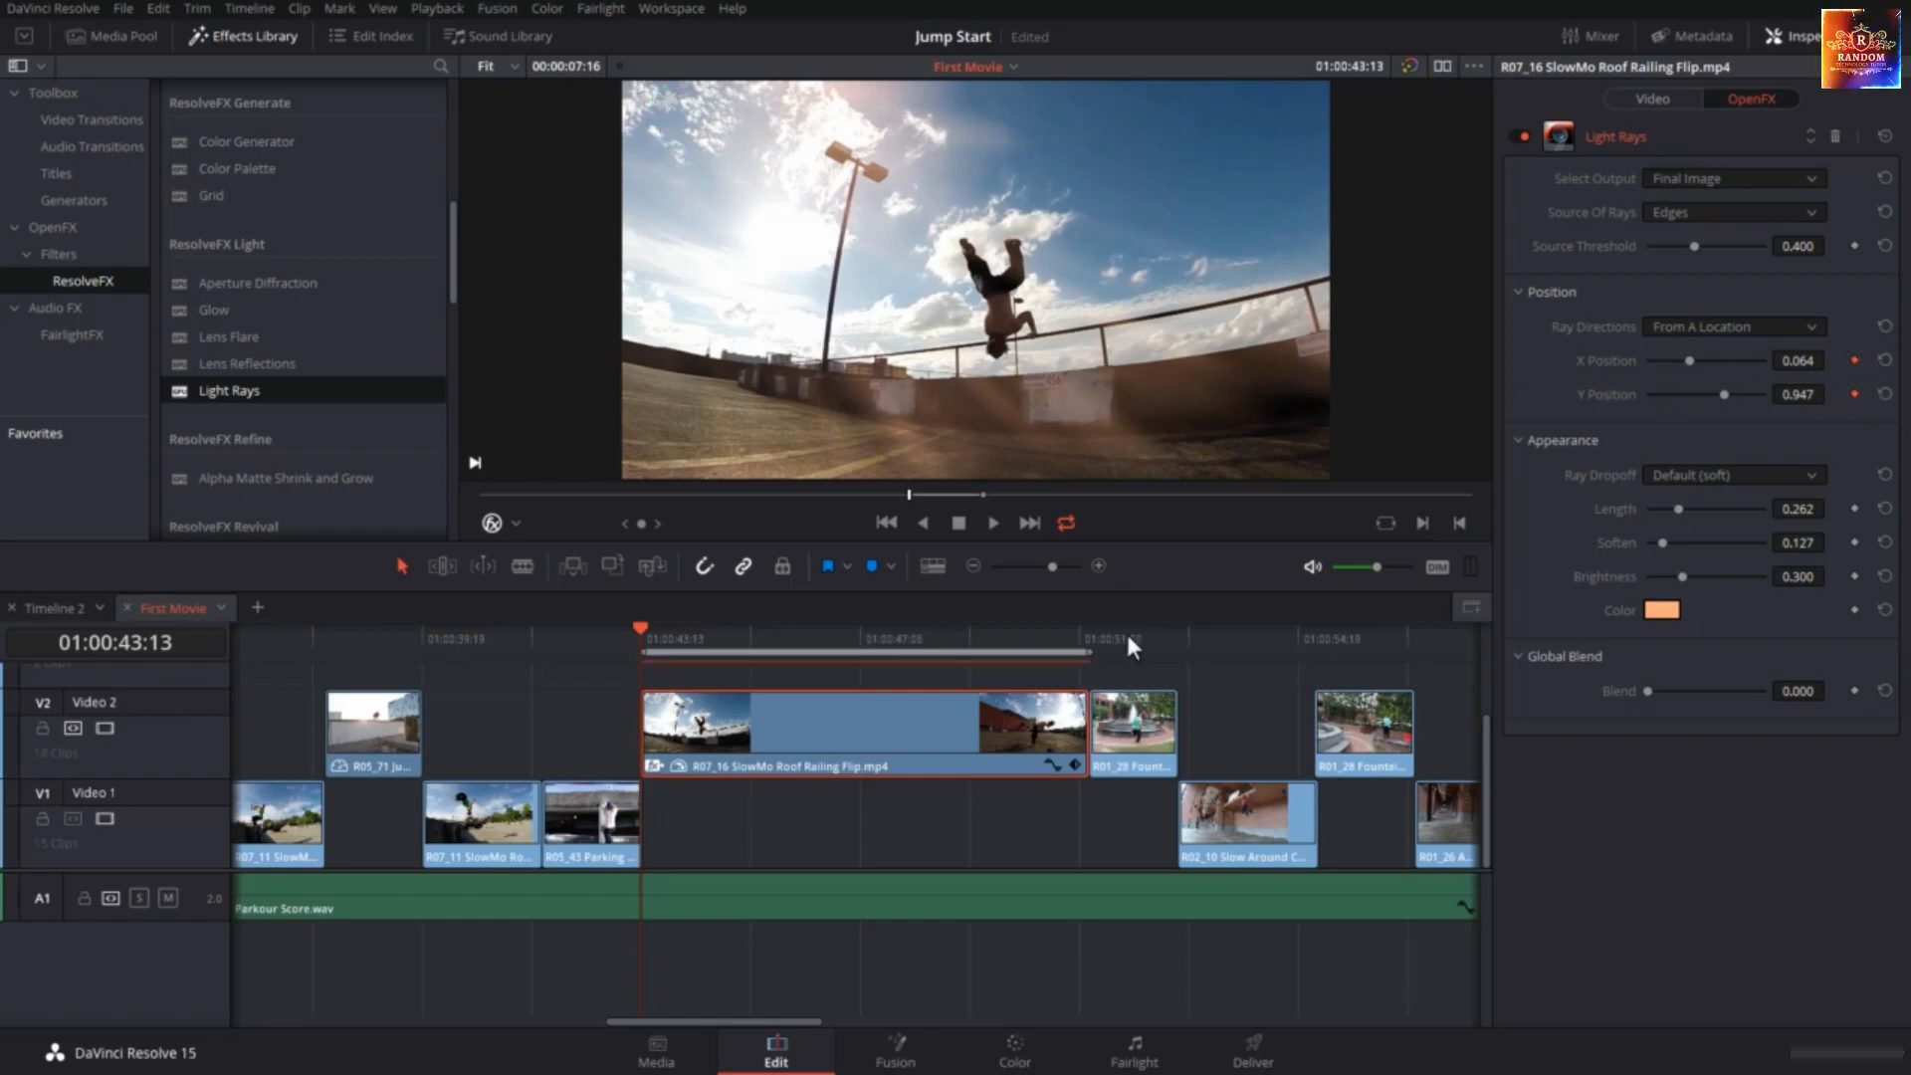
pyautogui.moveTo(922, 647); pyautogui.dragTo(1080, 675)
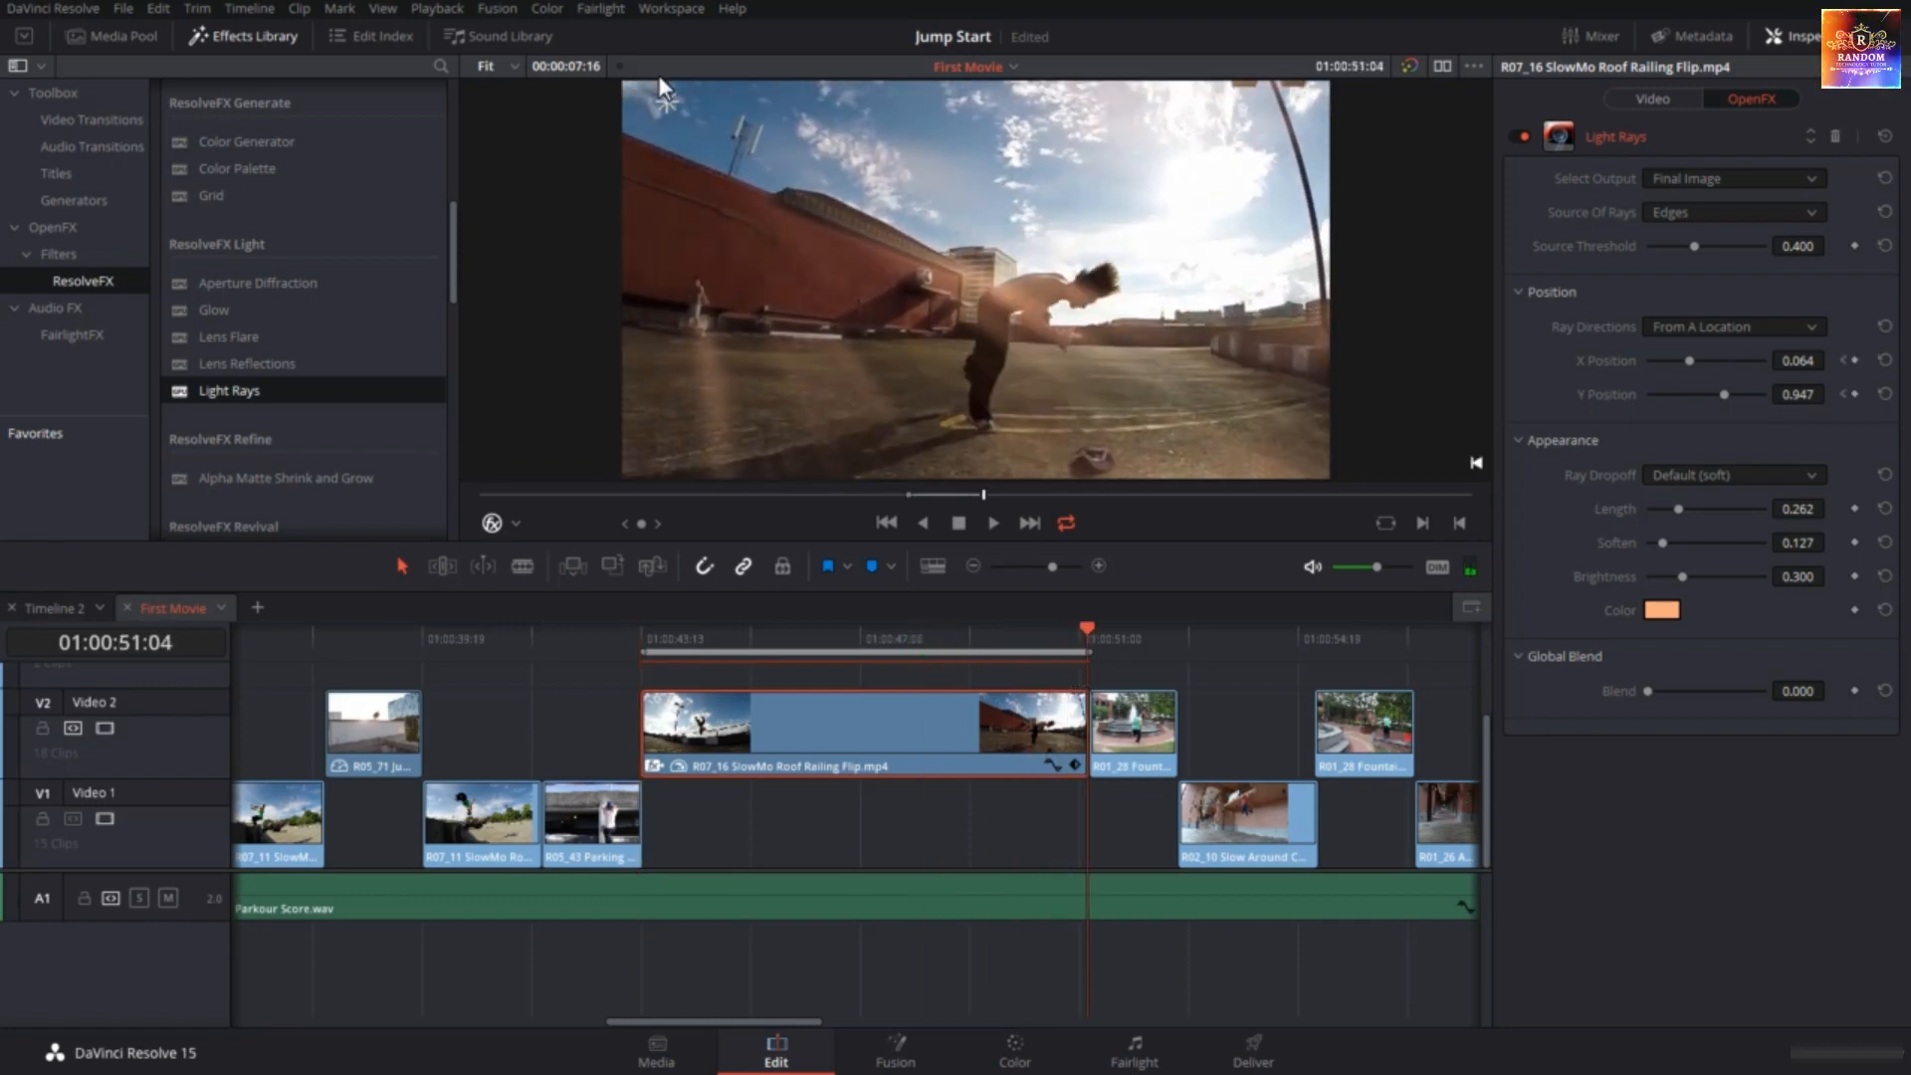
pyautogui.moveTo(657, 97); pyautogui.dragTo(1156, 99)
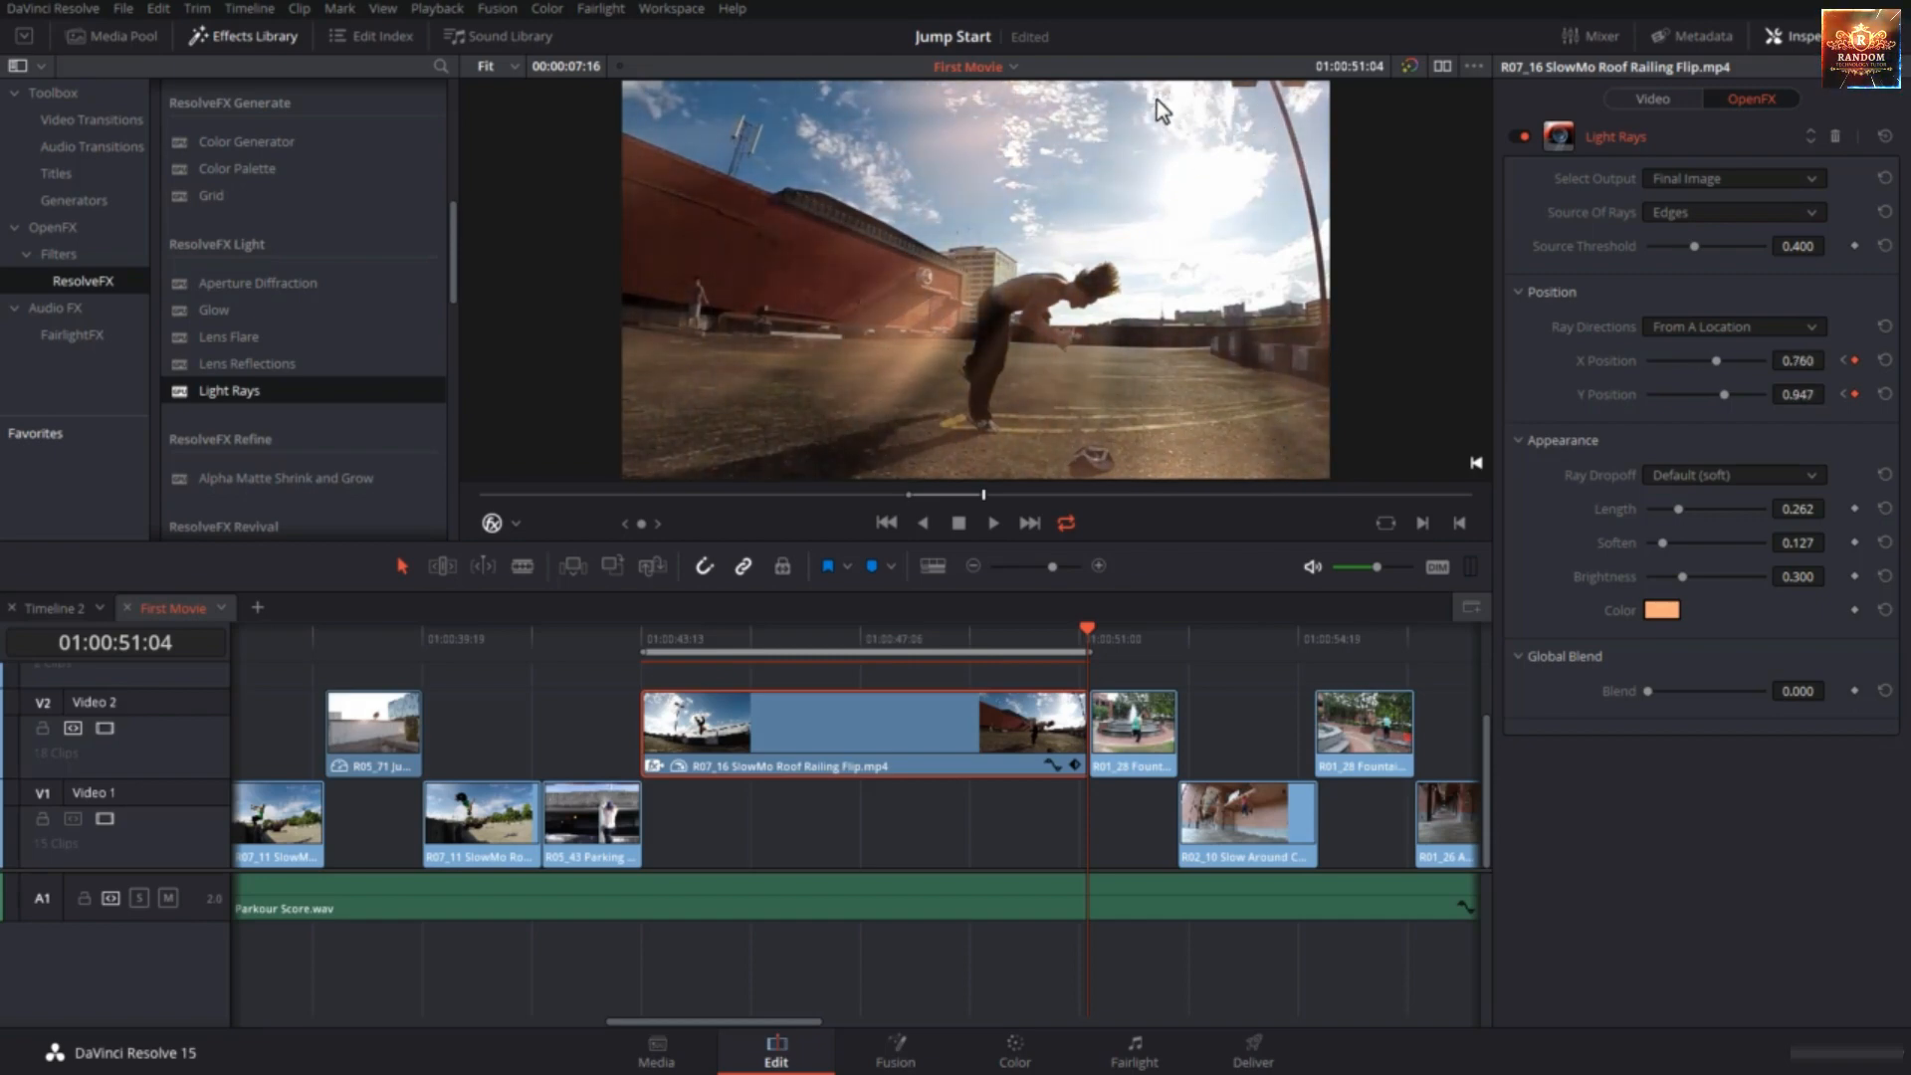
# Play the clip from its beginning to review the animated rays, and compare the image with Light Rays off and on.
pyautogui.moveTo(999, 627); pyautogui.dragTo(652, 703)
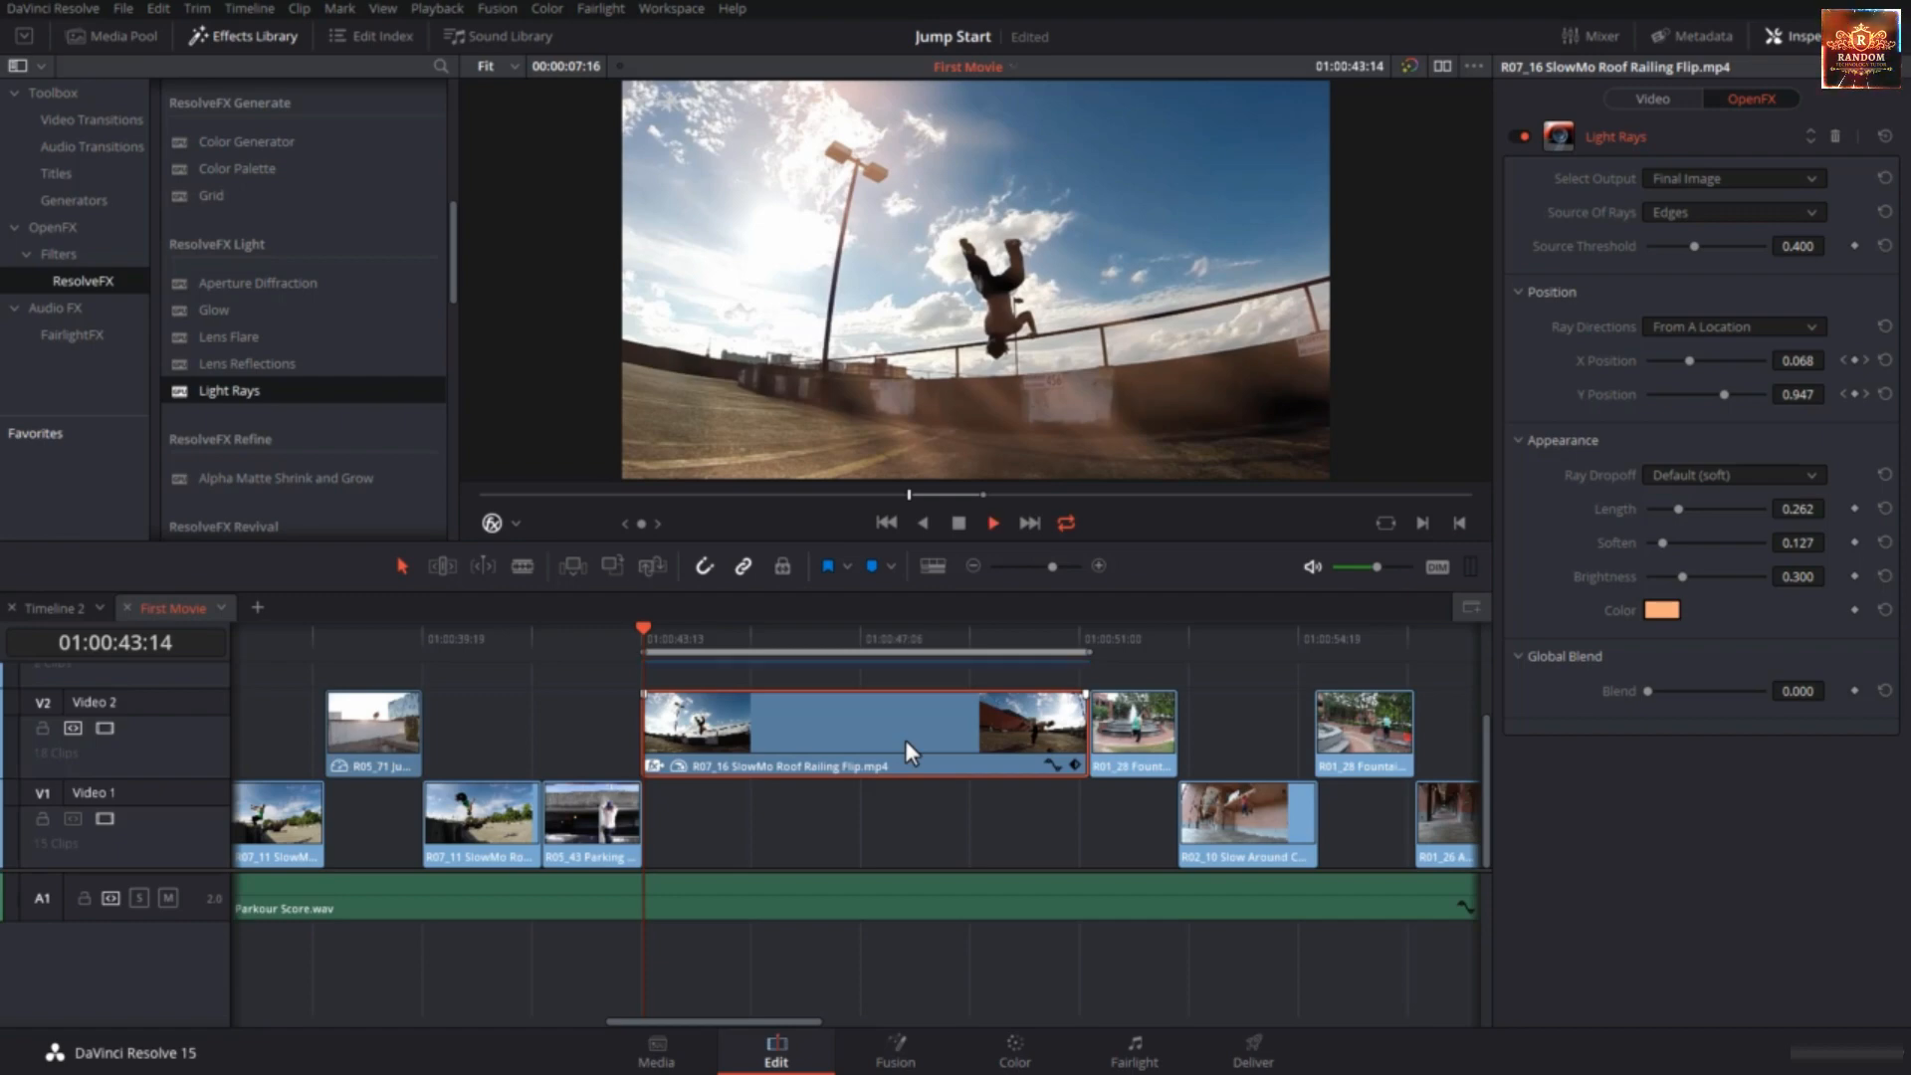
pyautogui.press('space')
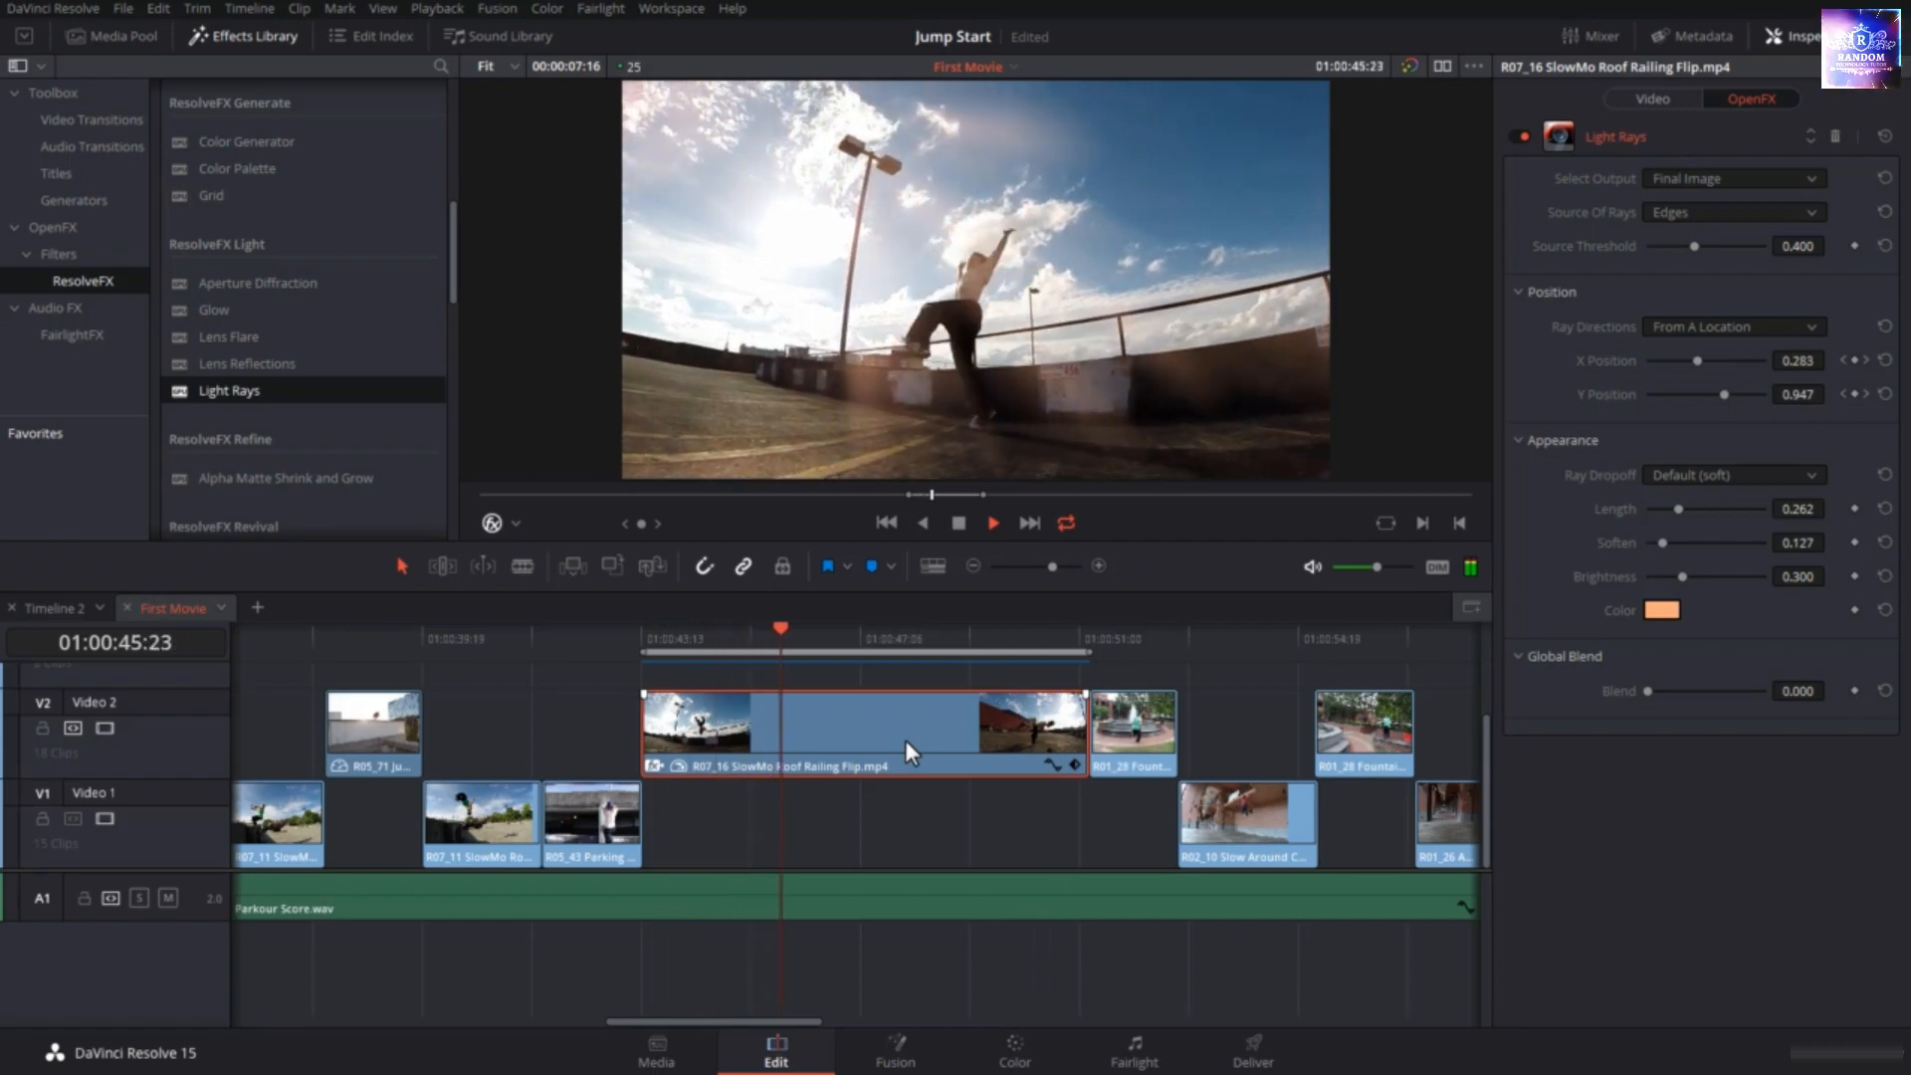
pyautogui.press('space')
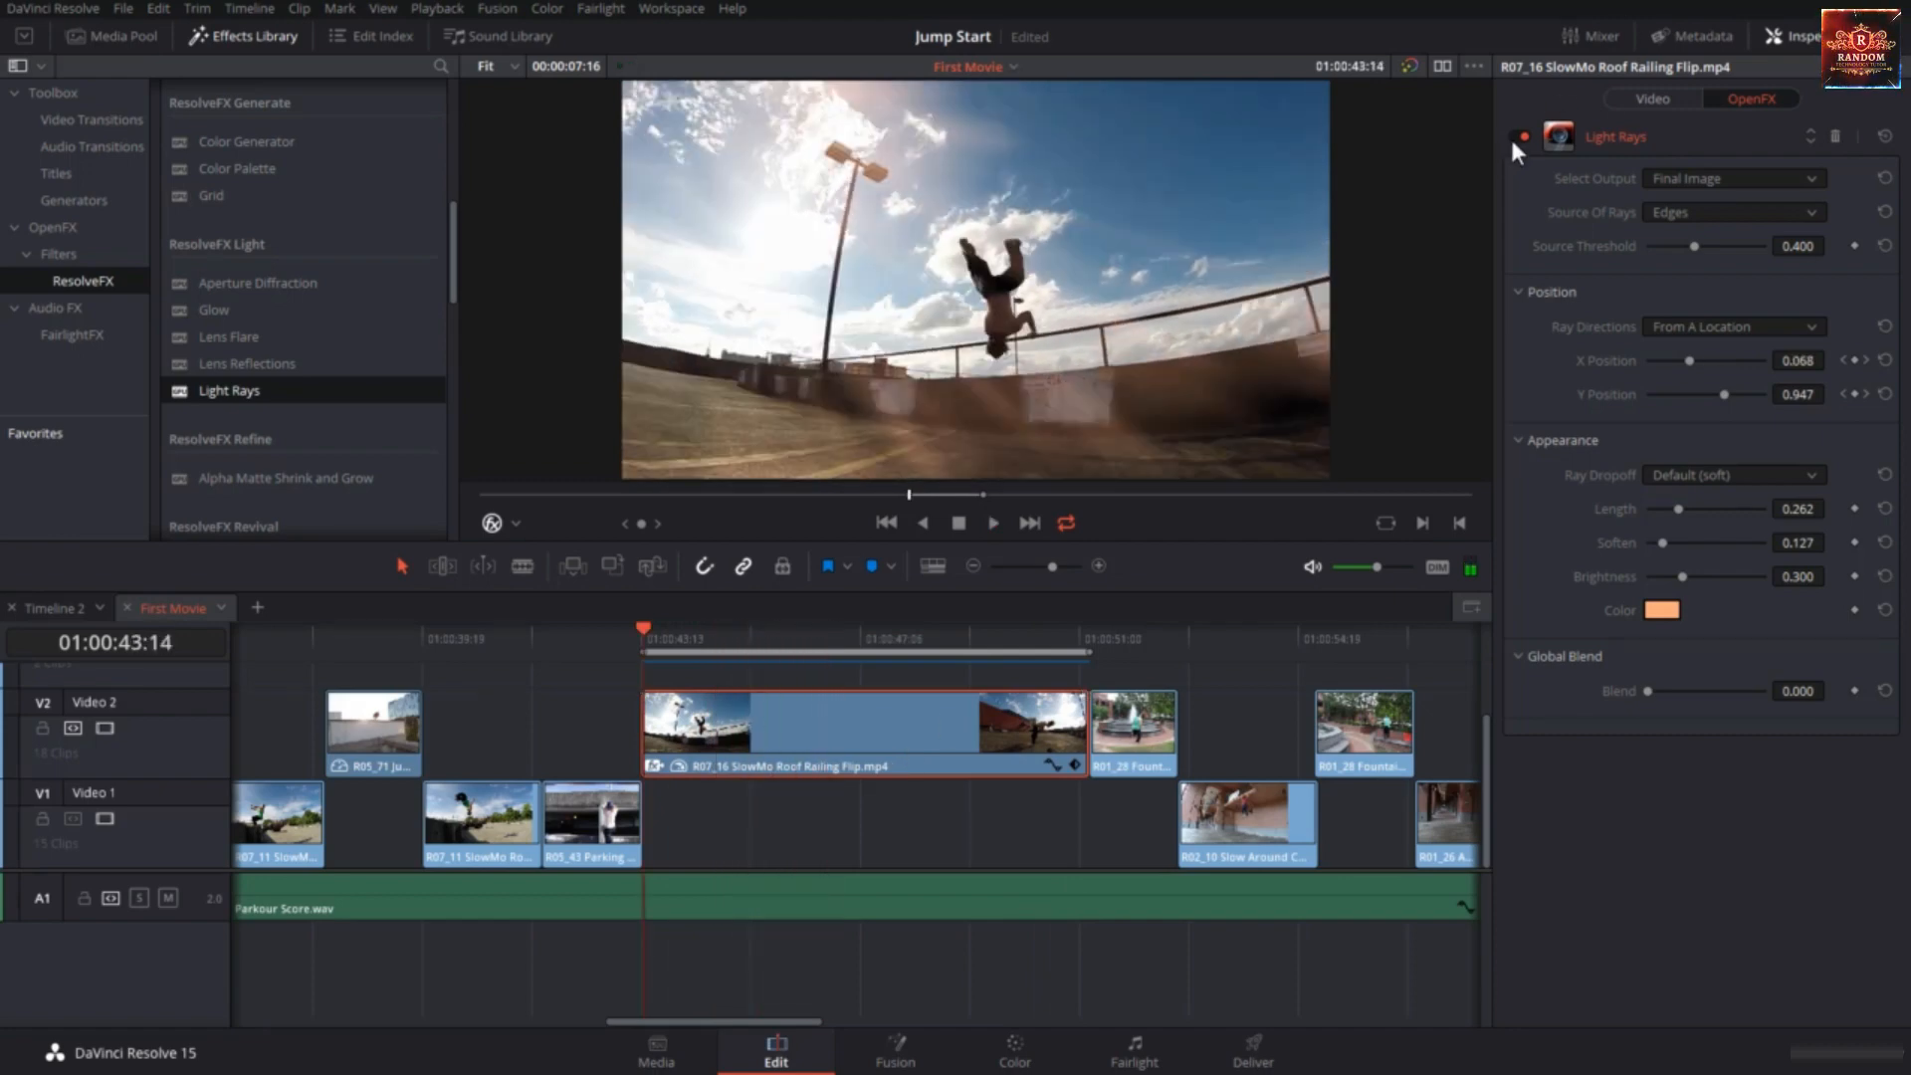
pyautogui.click(1515, 134)
pyautogui.click(1514, 132)
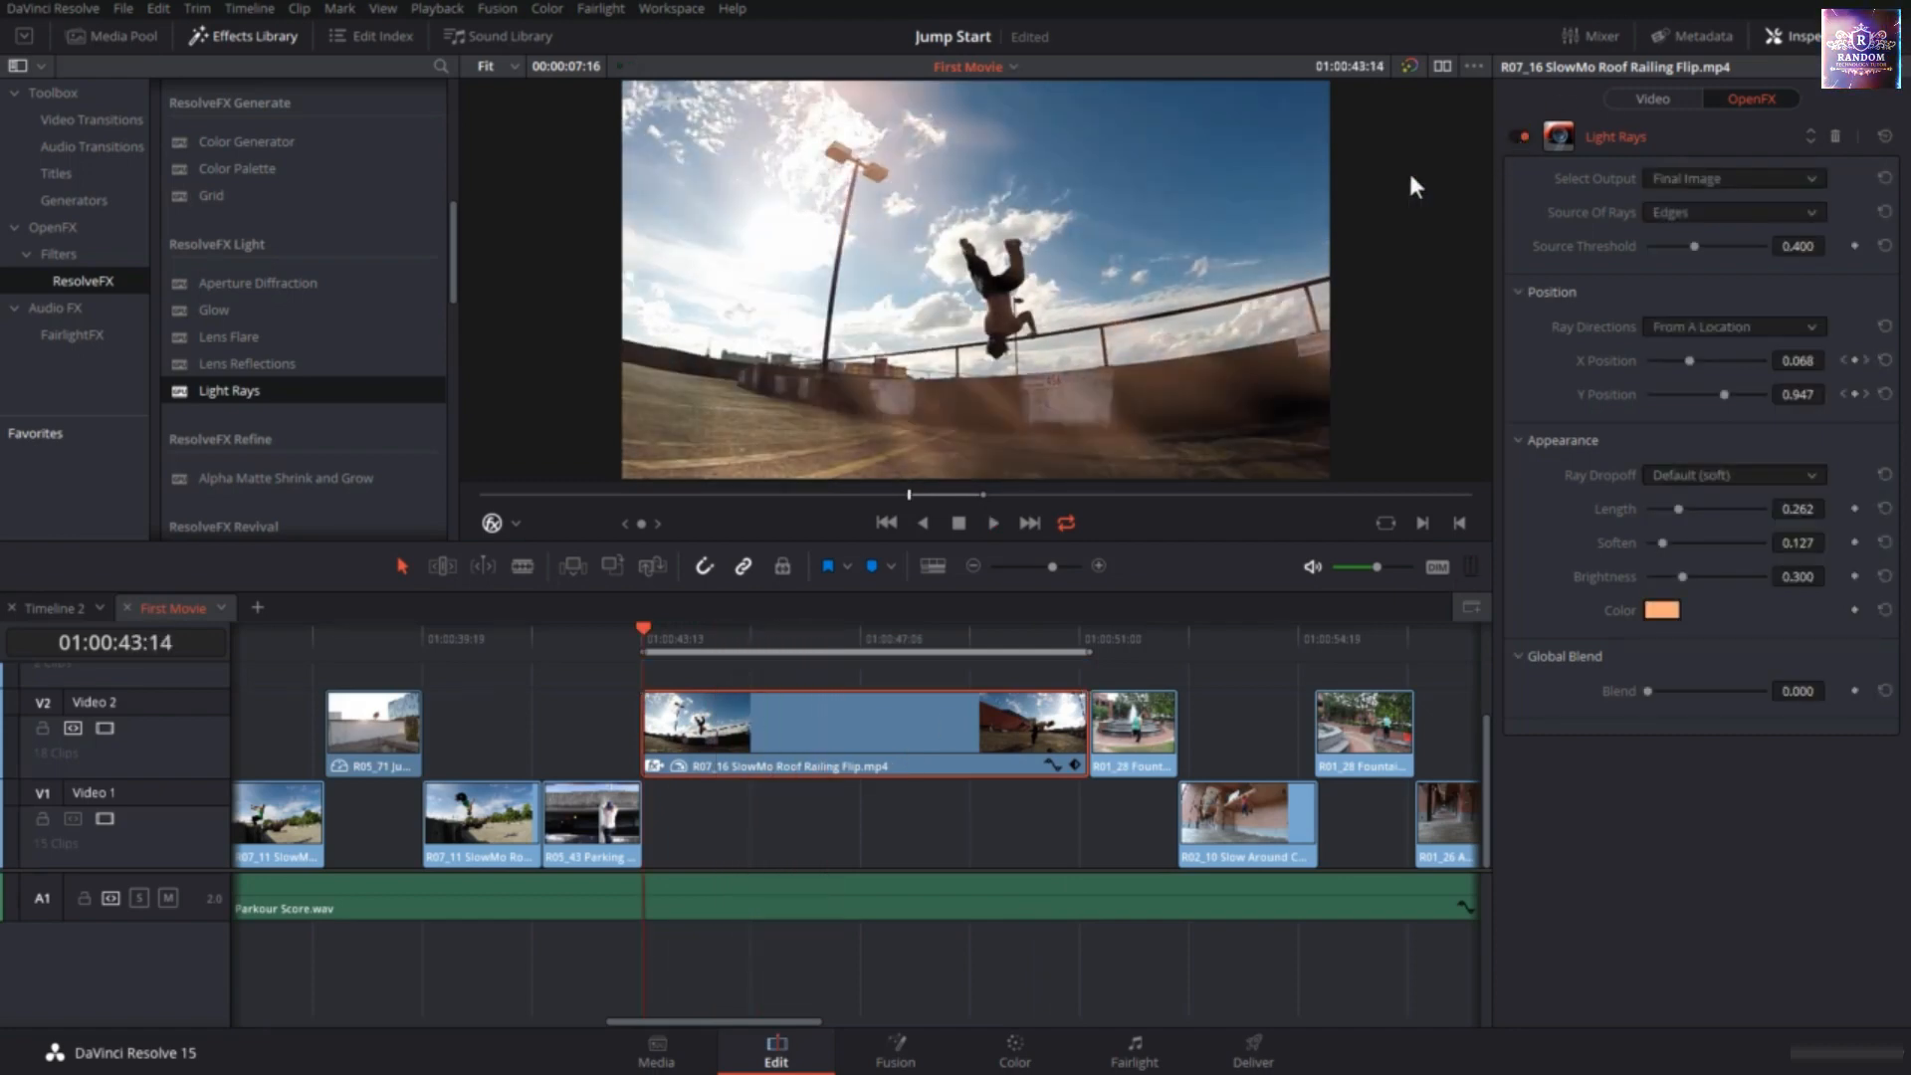